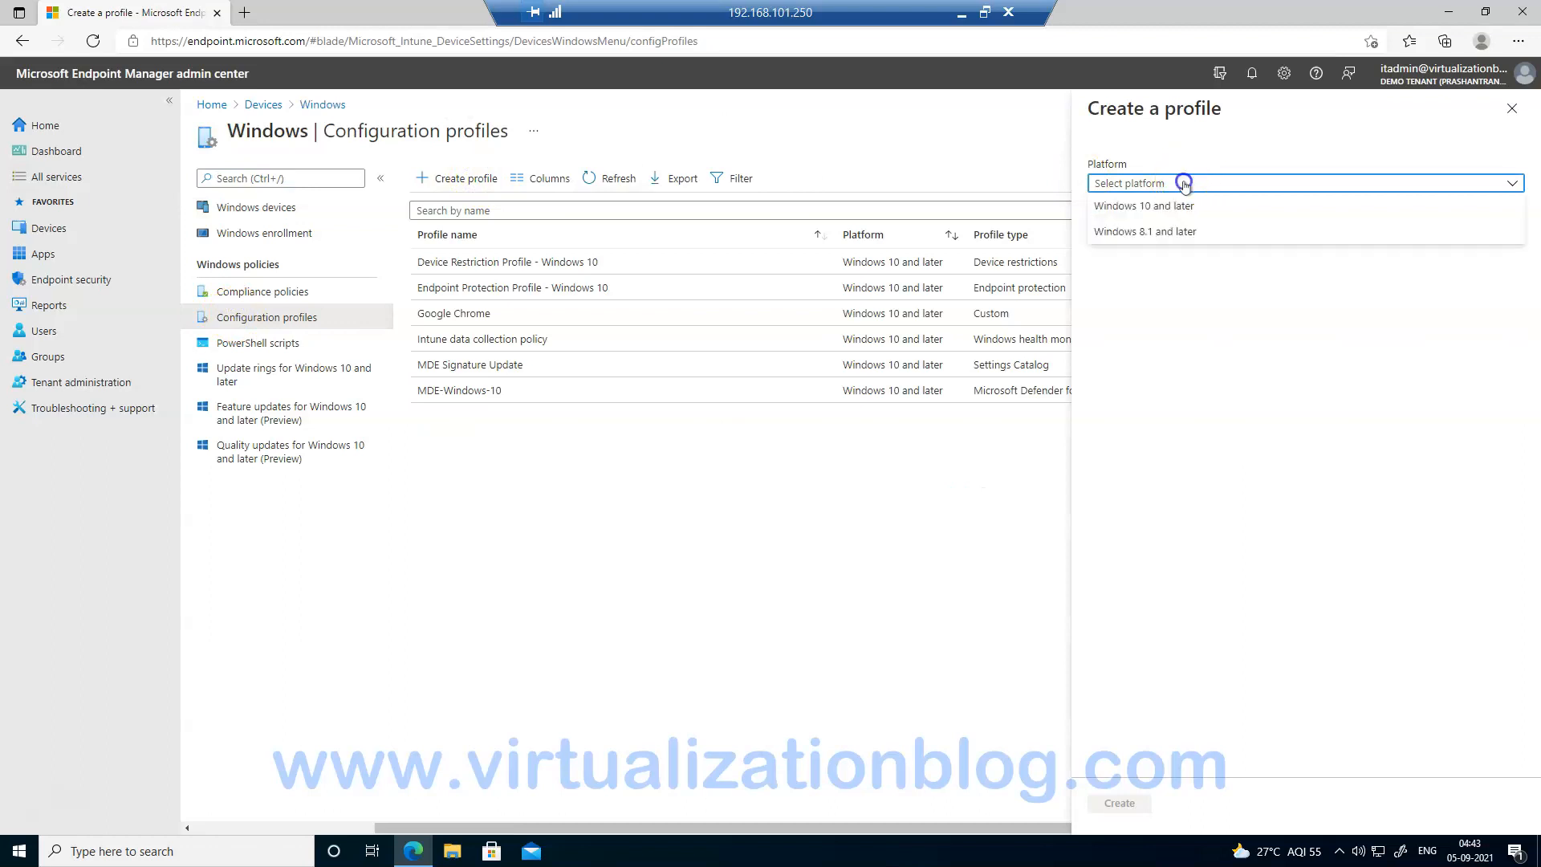
Start a new configuration profile for Windows 10 and later, using the Device restrictions template.
click(1152, 210)
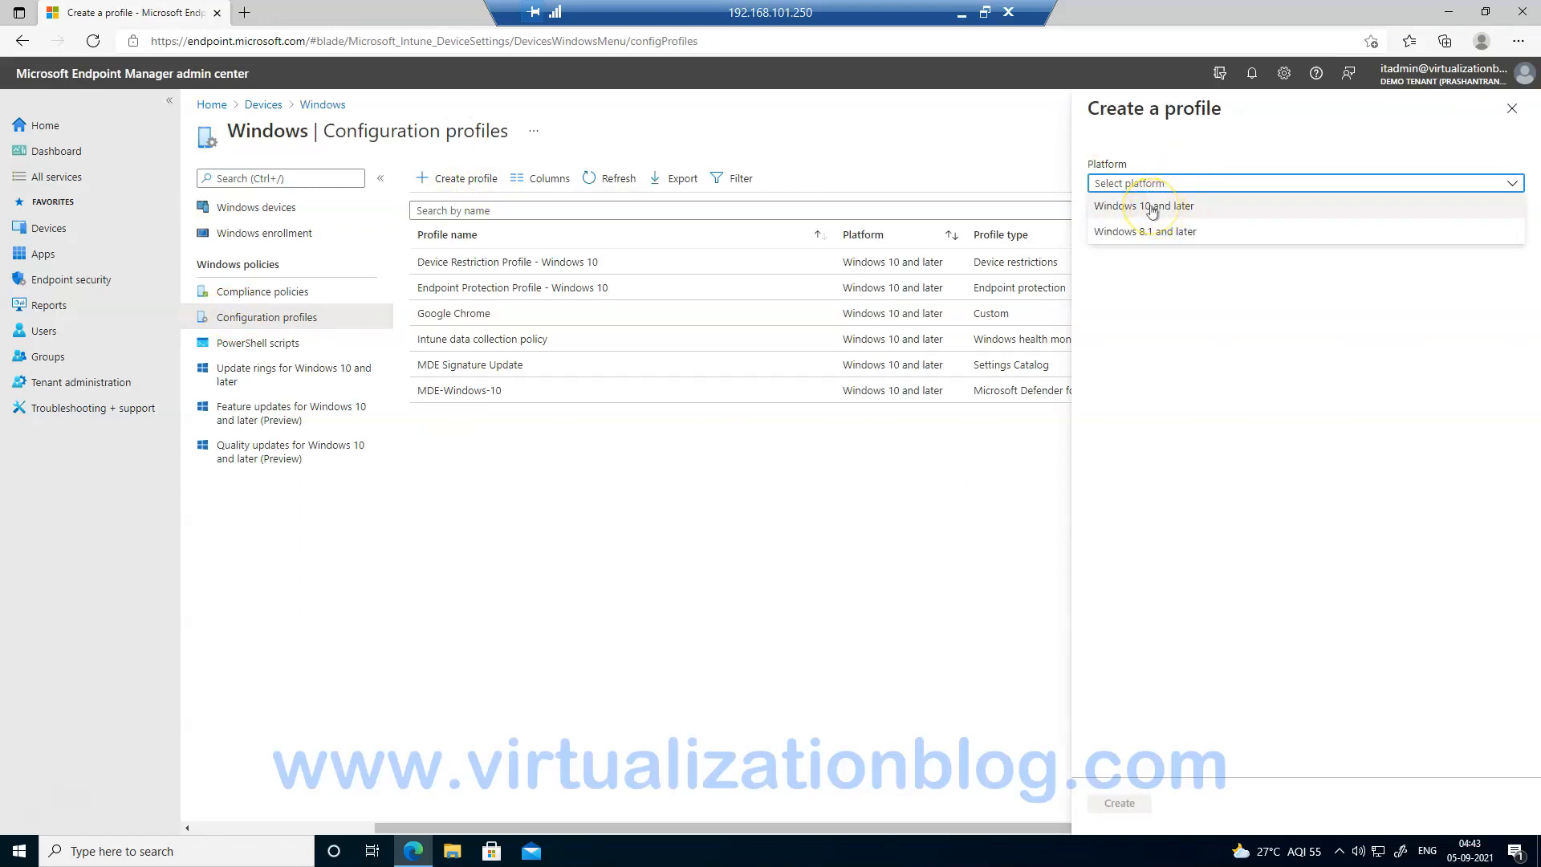
click(1170, 230)
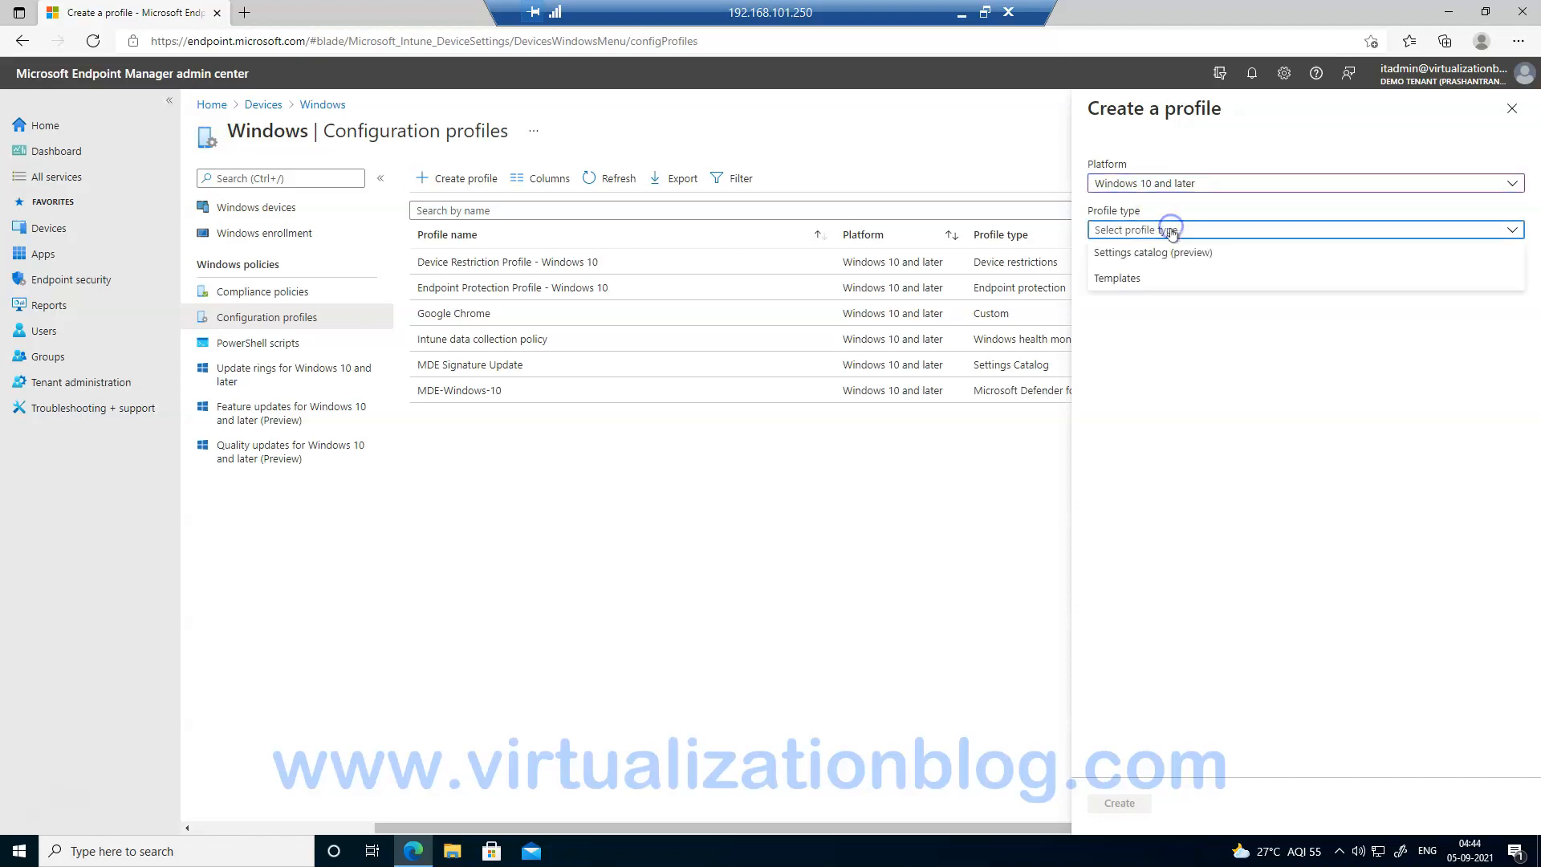
click(1163, 277)
click(1157, 316)
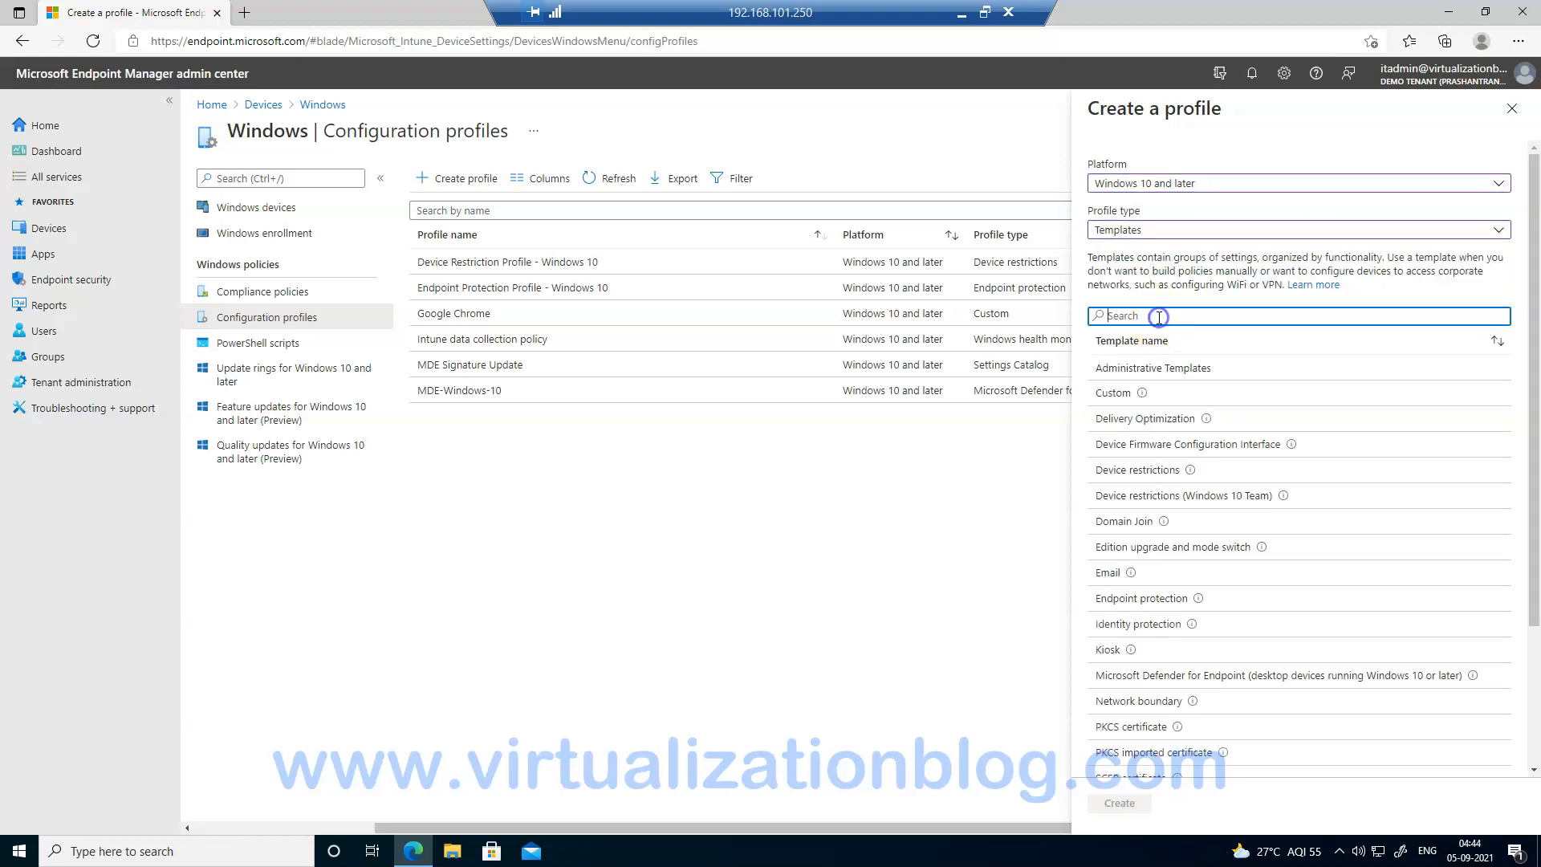
text(devic)
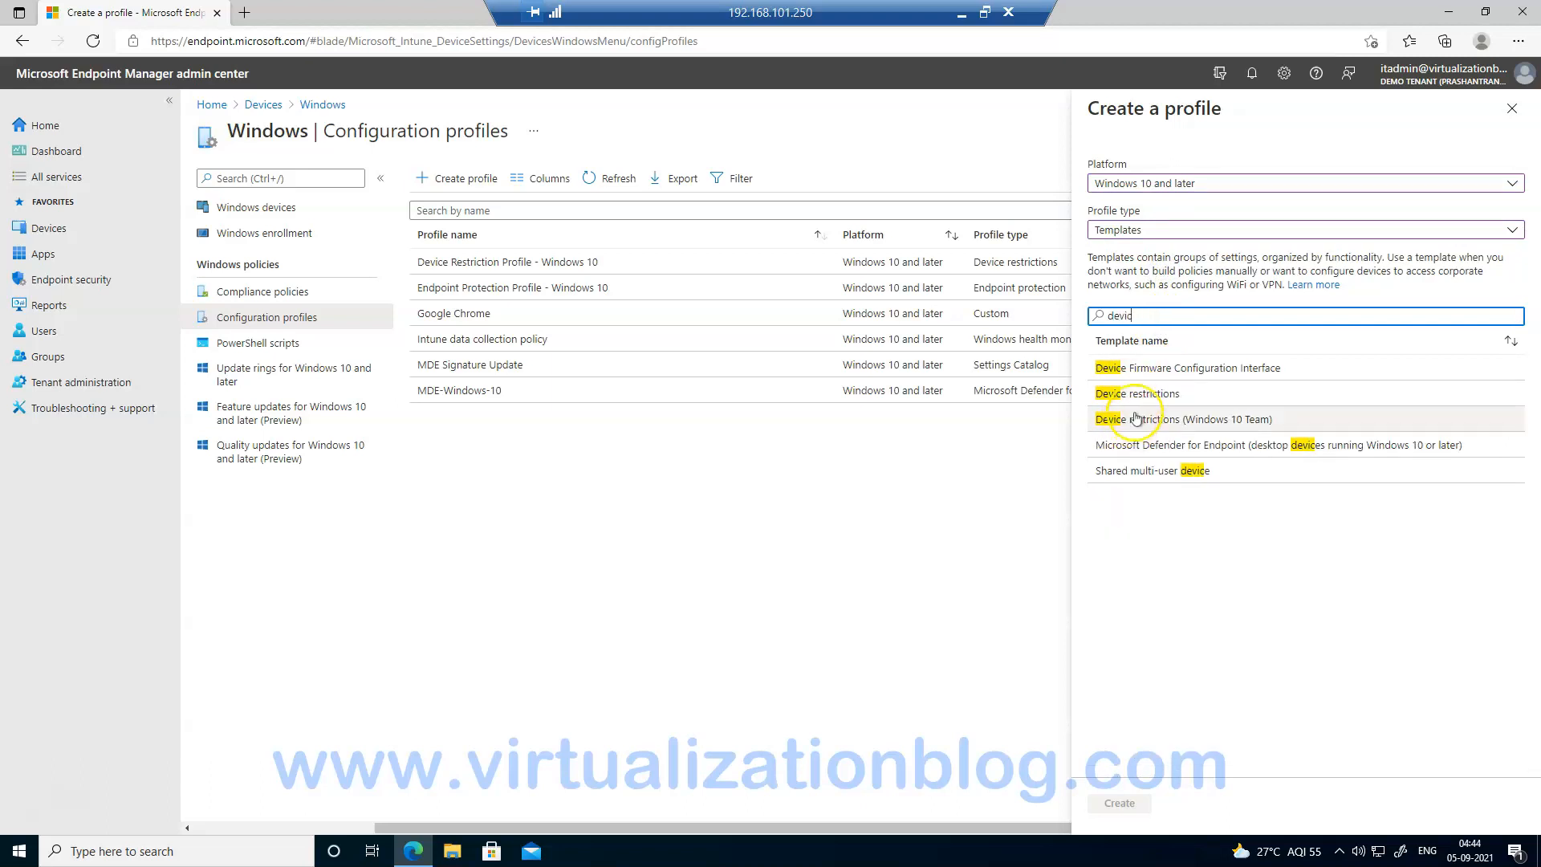
click(1135, 394)
Name the profile "PUA - Profile - Windows 10" and continue to its configuration settings.
click(432, 227)
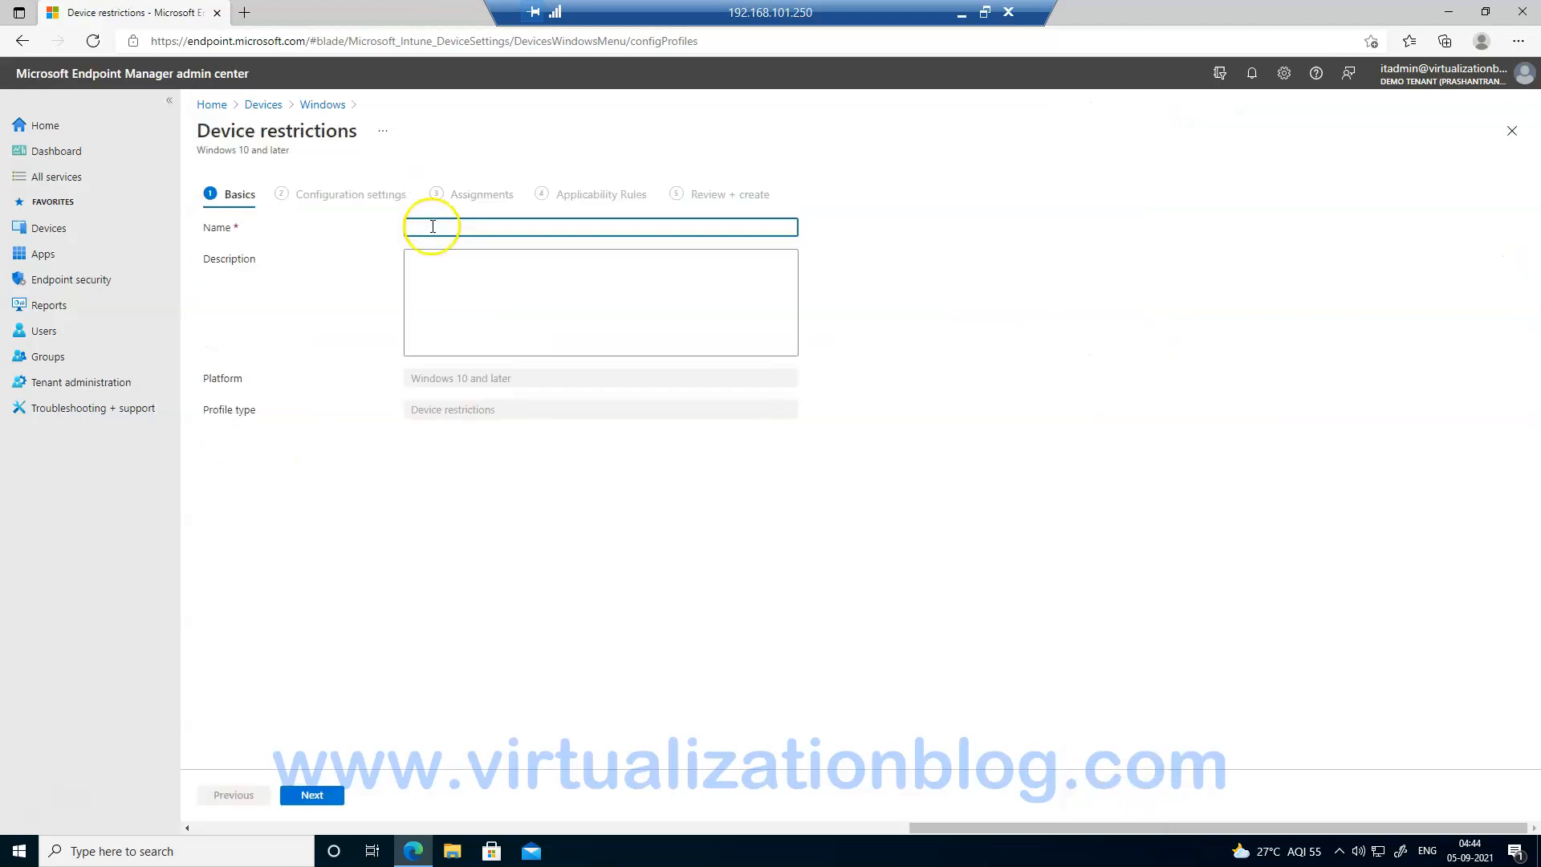
text(PUA Profile - Windows 10)
click(312, 794)
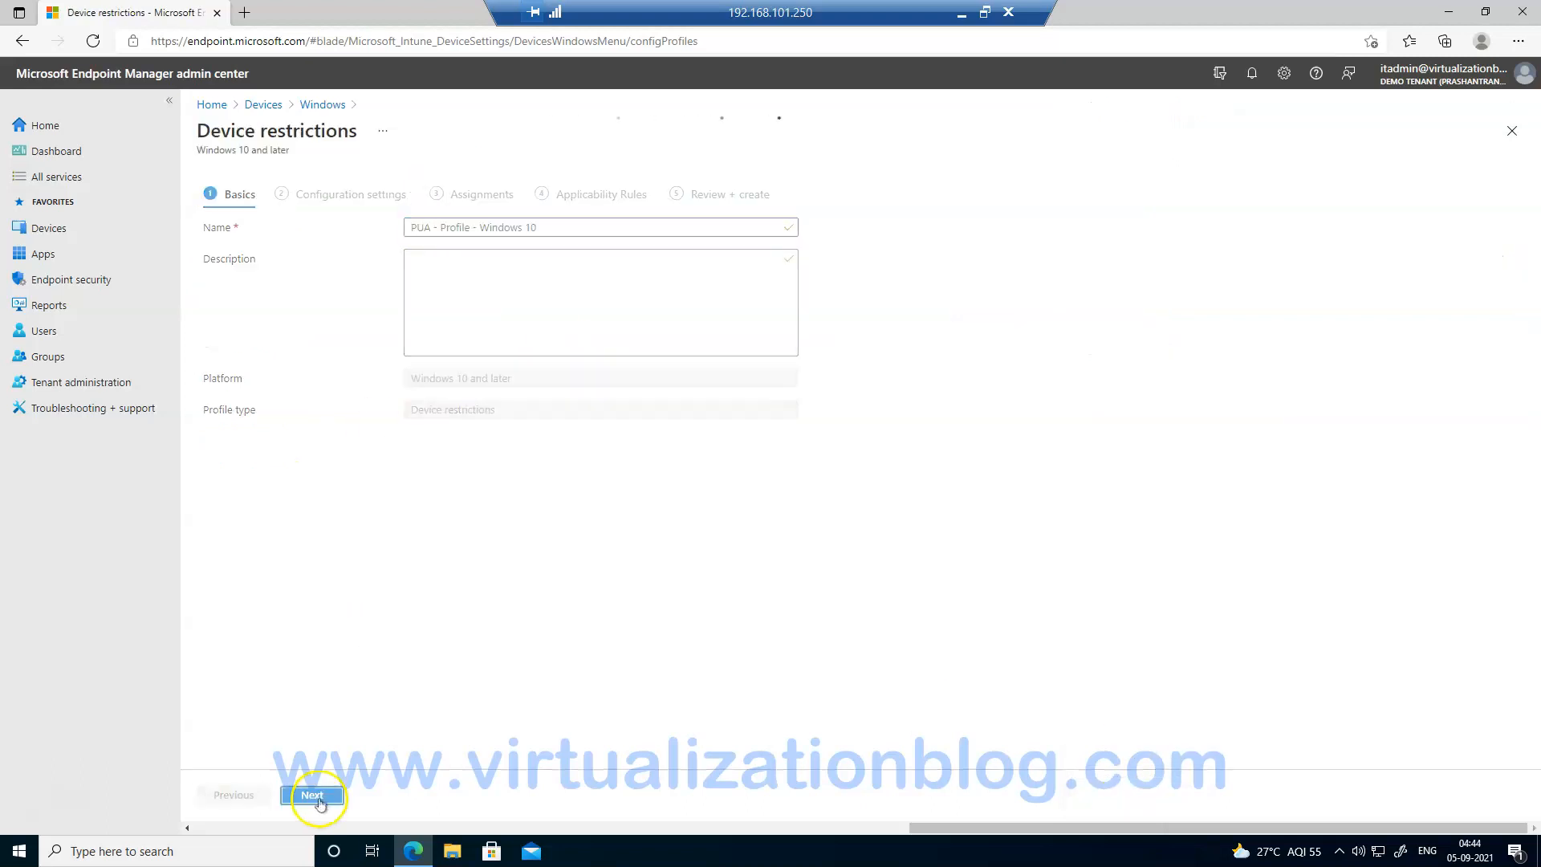
Set Detect potentially unwanted applications to Enable in the Microsoft Defender Antivirus settings and continue to the assignments.
scroll(371, 452, down, 3)
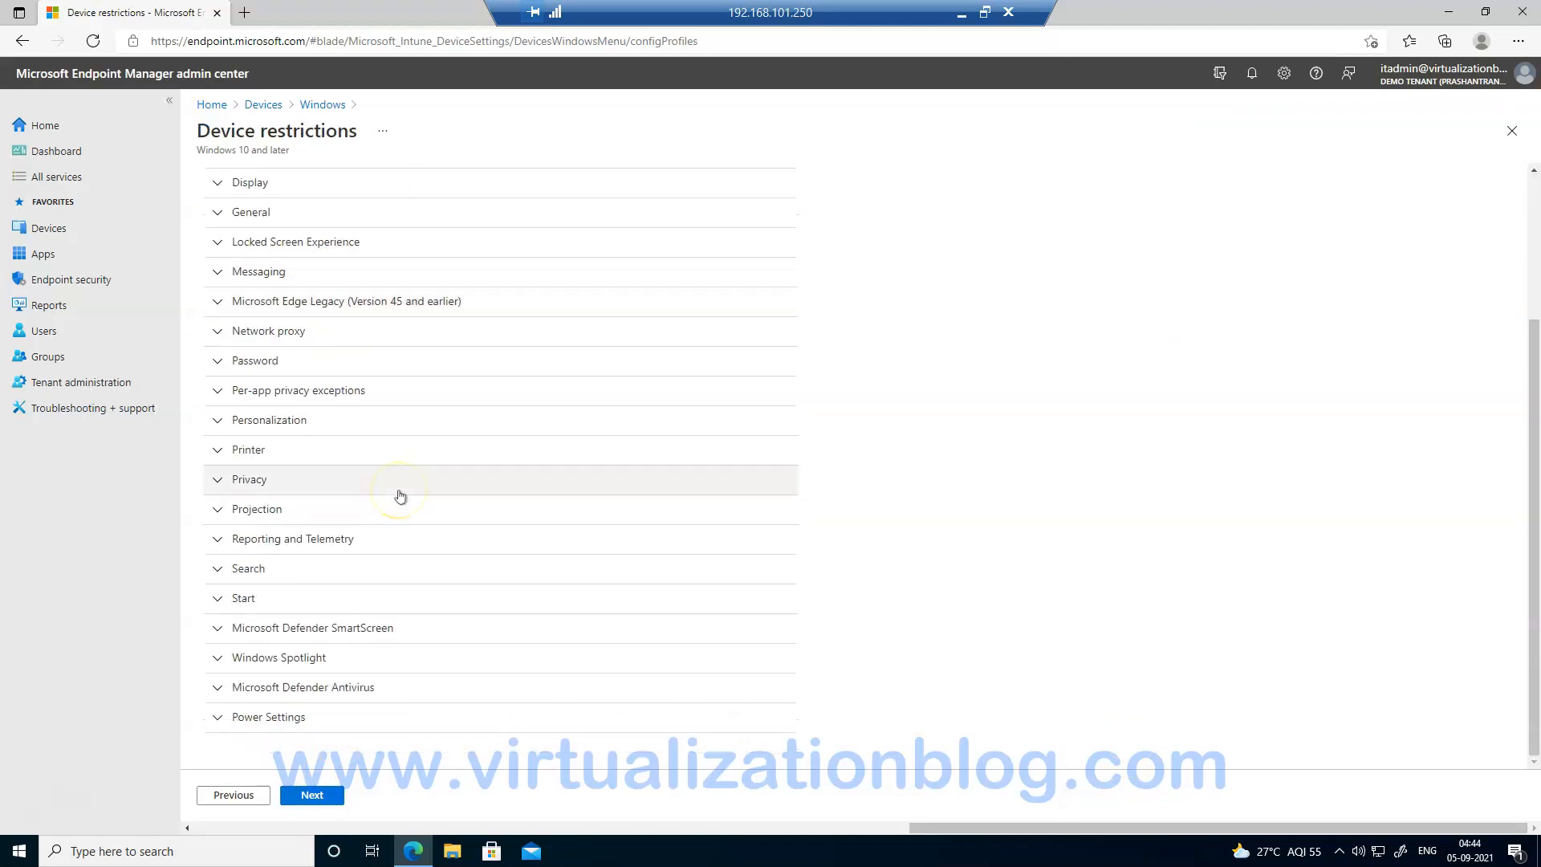
click(218, 689)
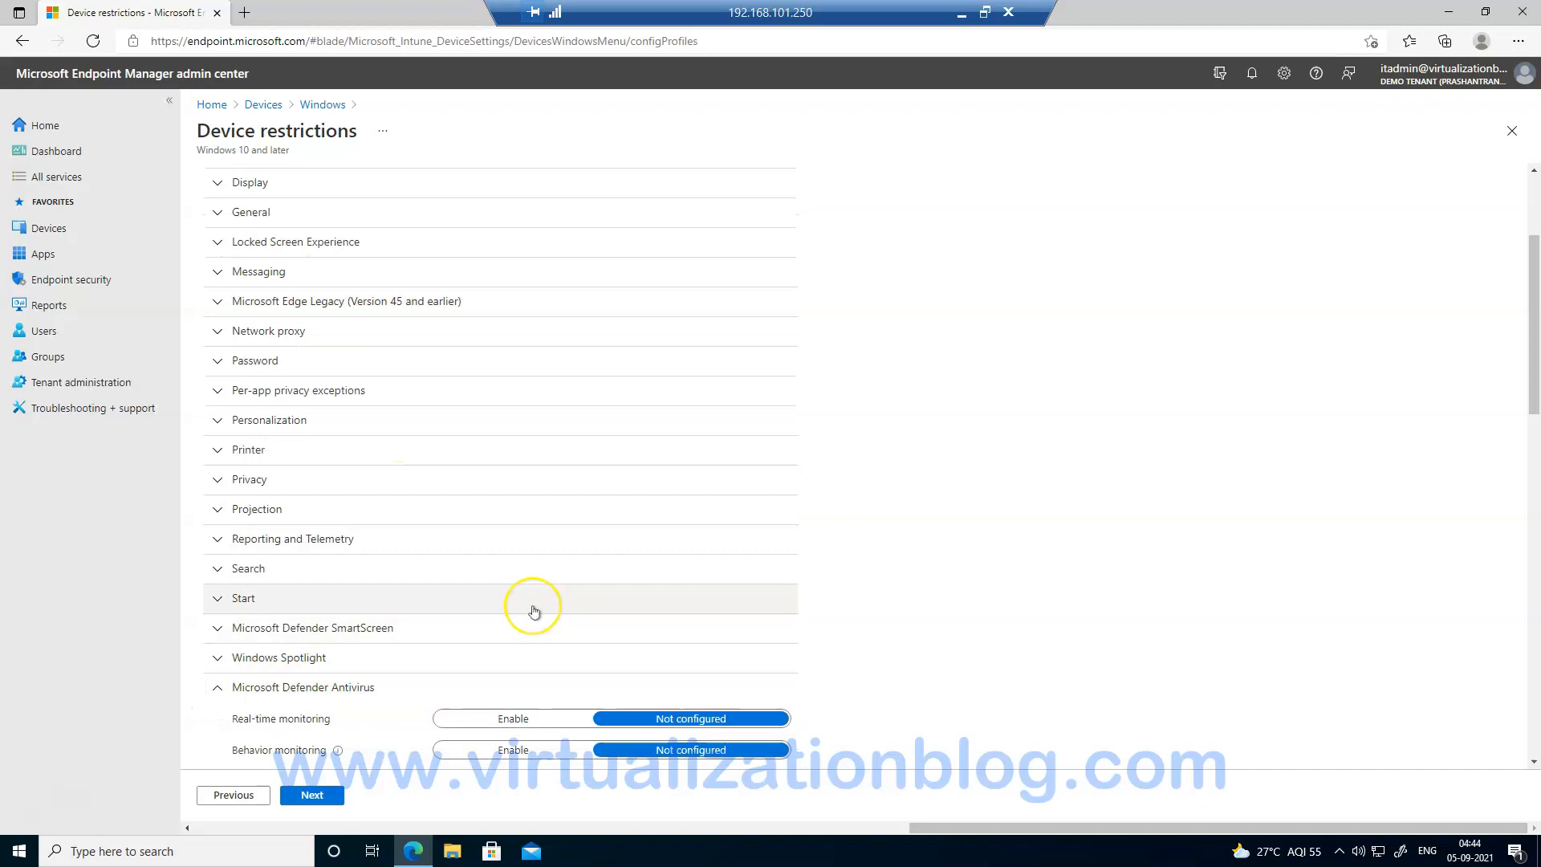
scroll(534, 610, down, 4)
scroll(534, 612, down, 5)
scroll(533, 612, down, 4)
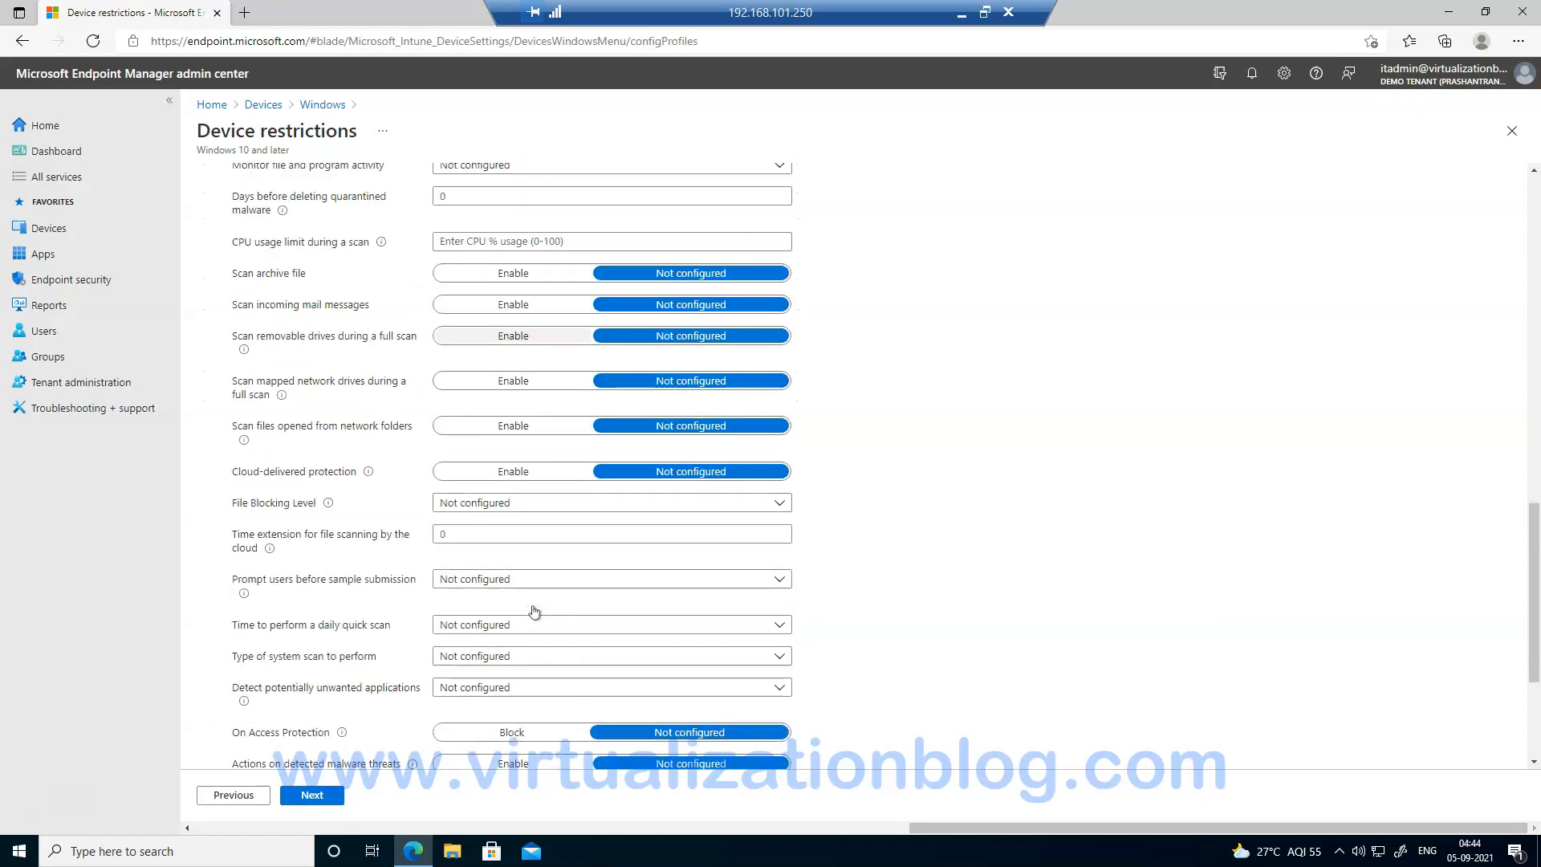
scroll(535, 611, down, 2)
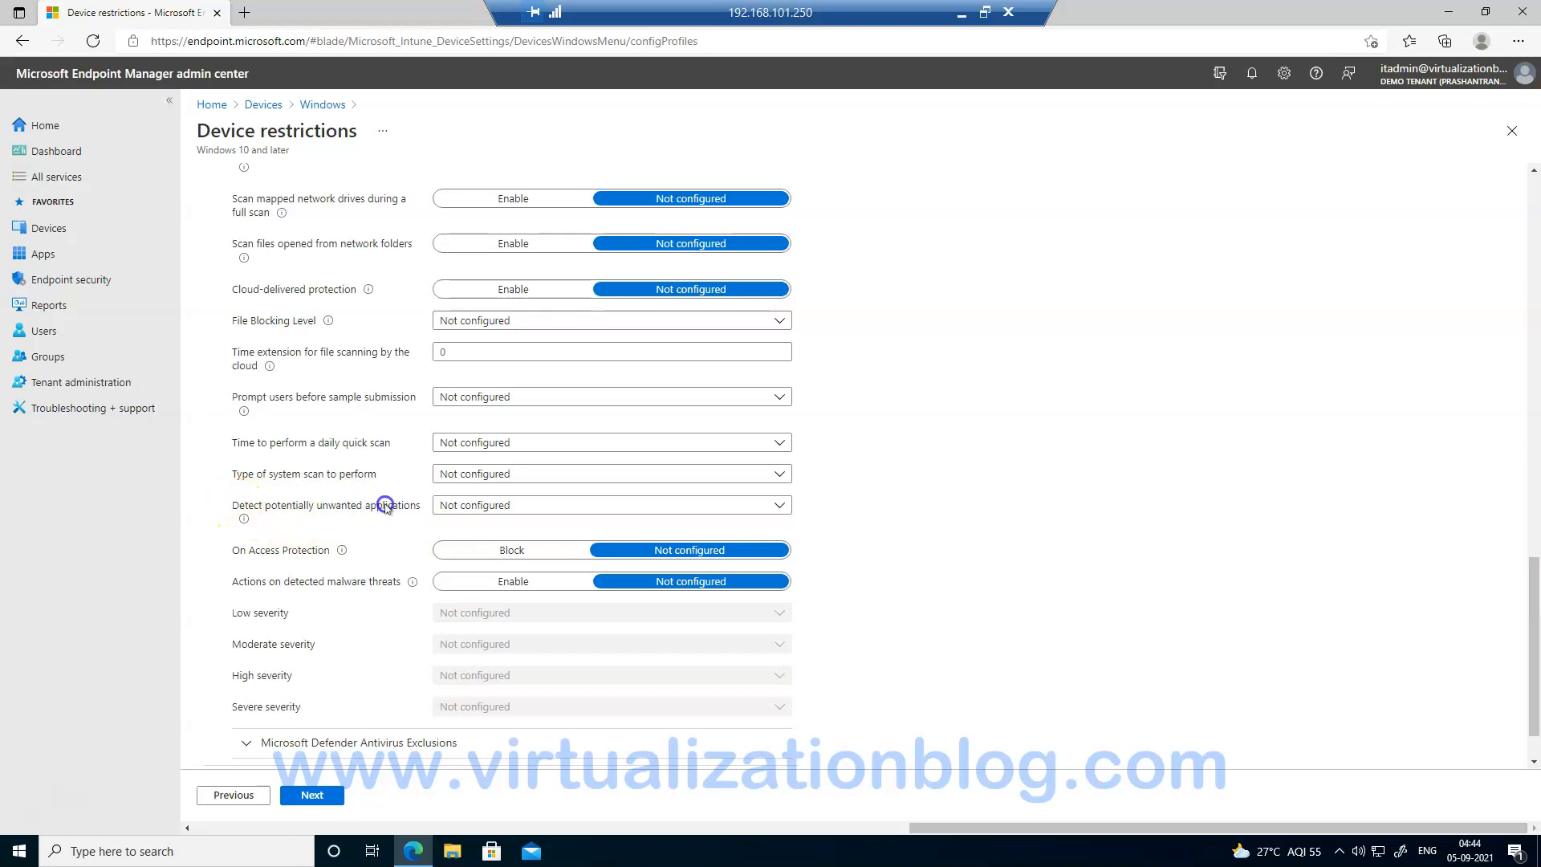
click(488, 506)
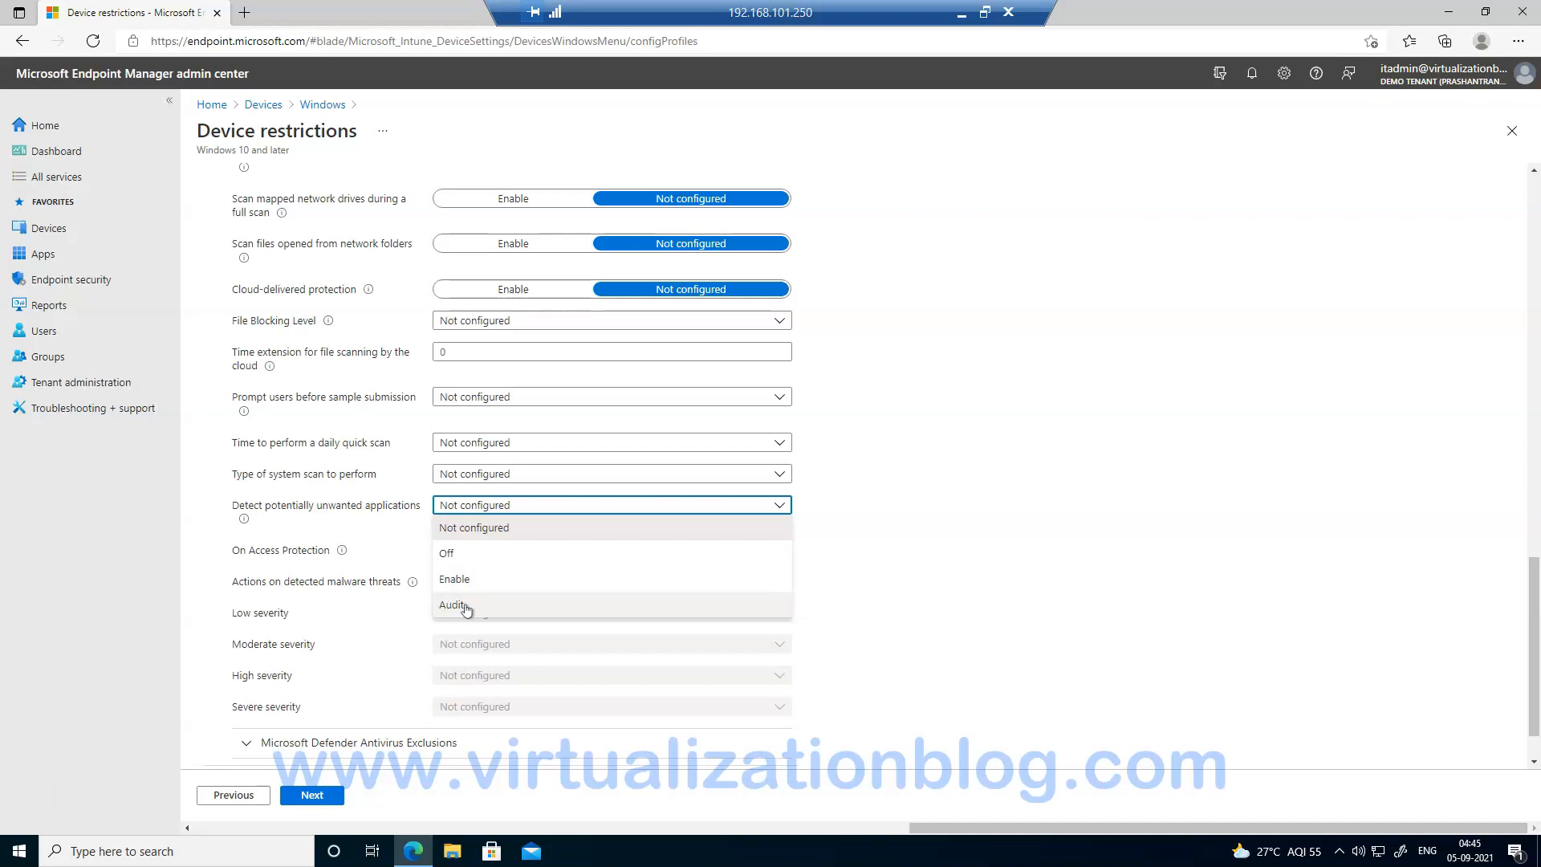
click(481, 589)
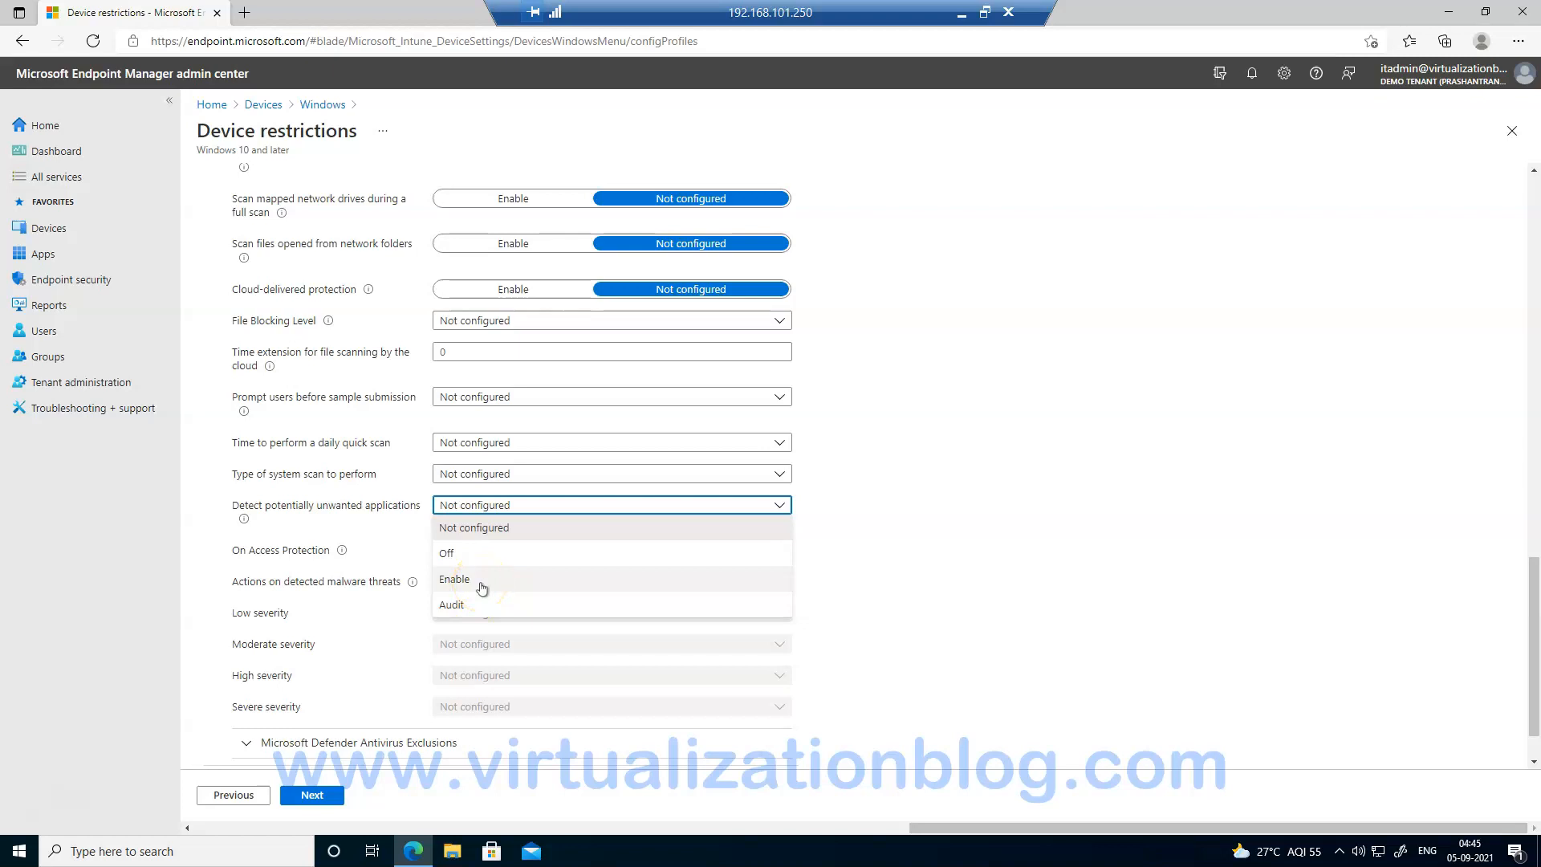
click(481, 588)
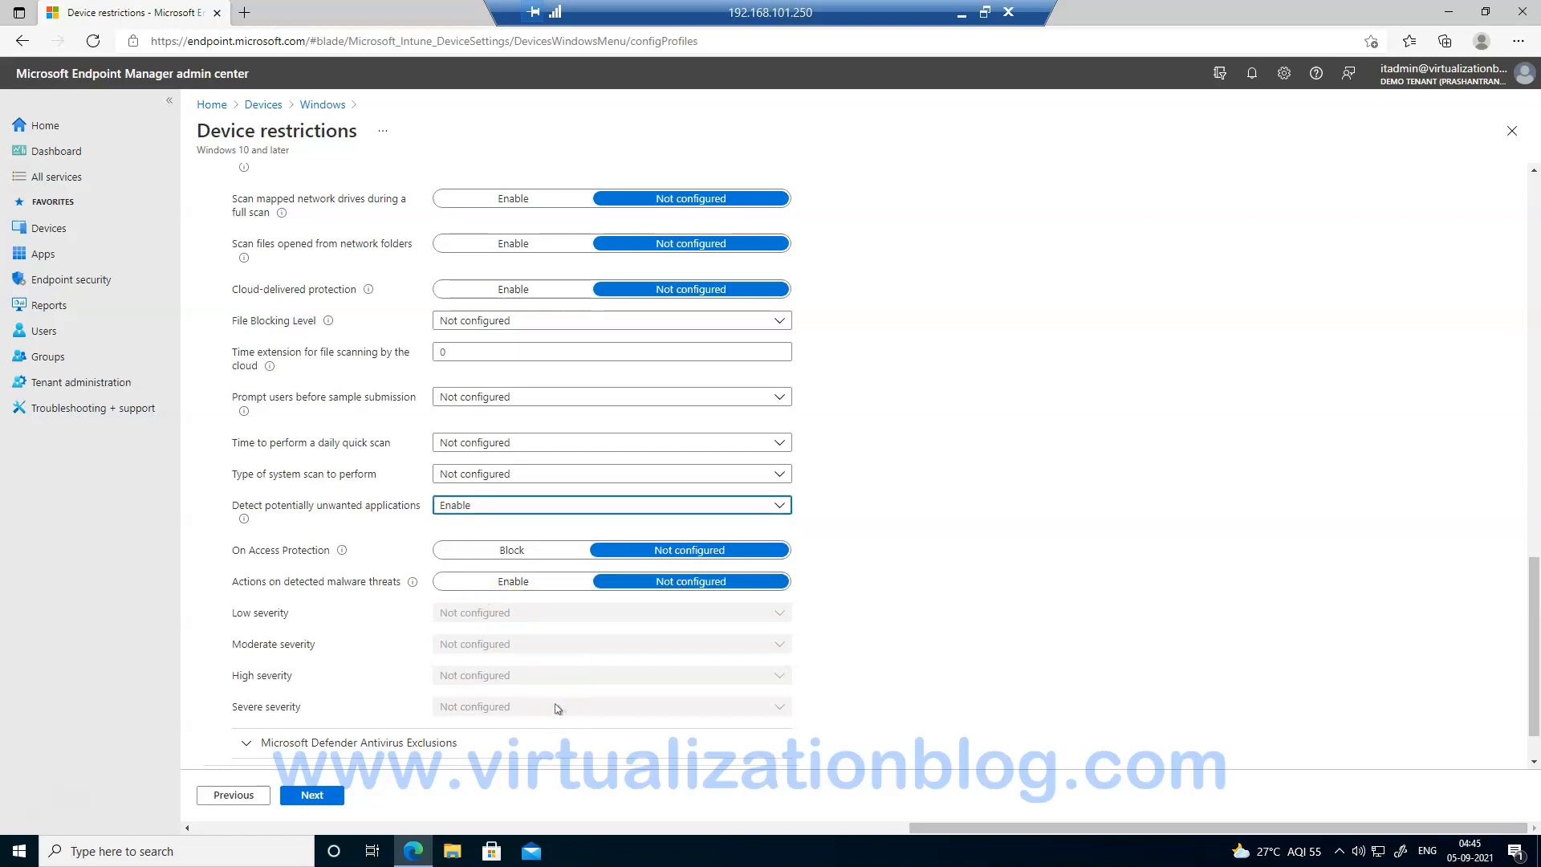
click(329, 797)
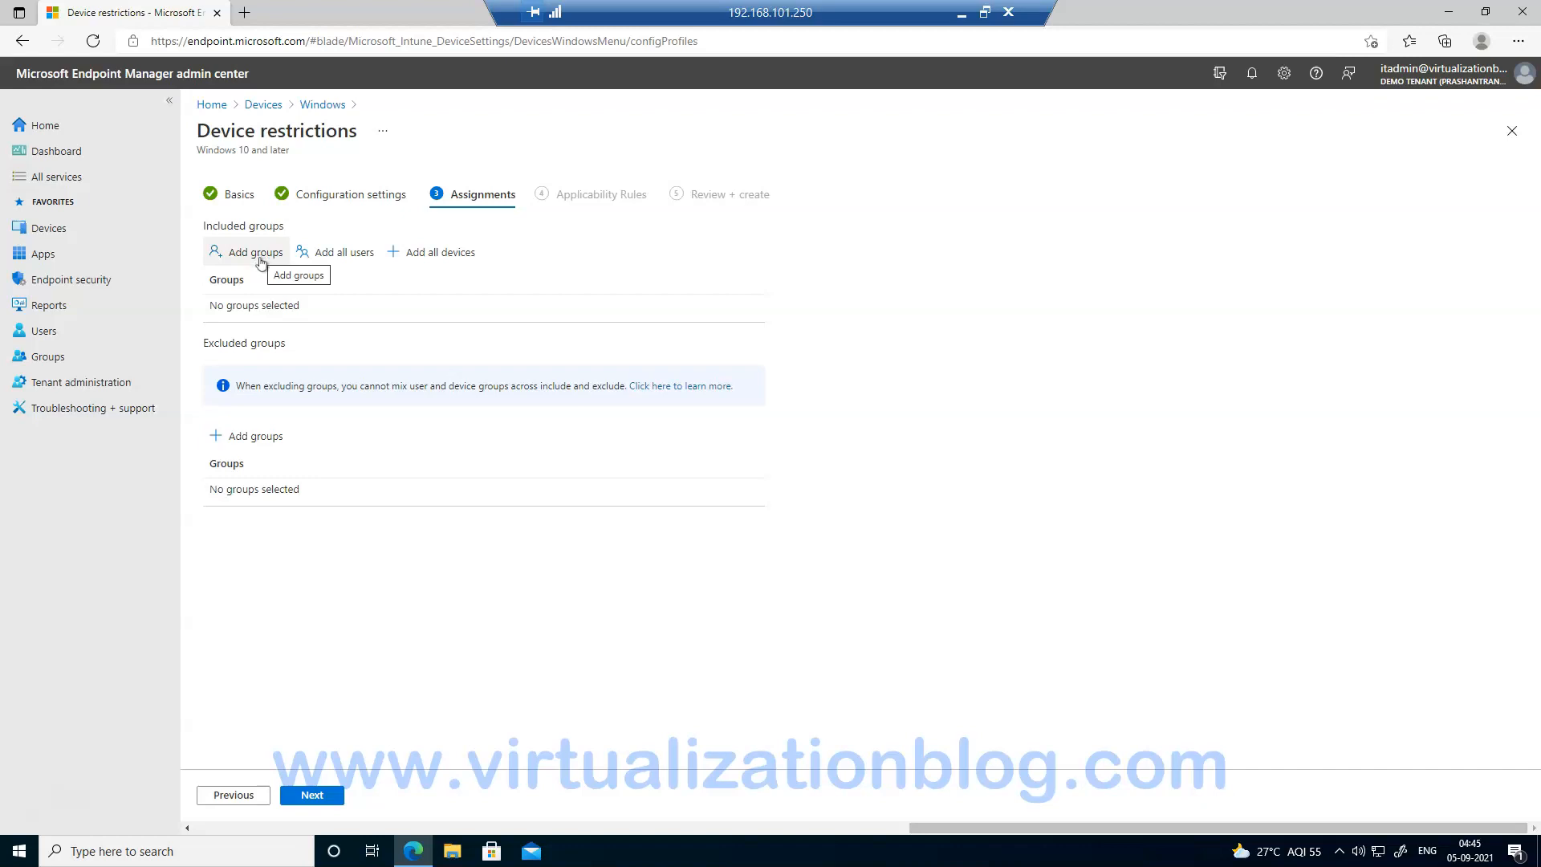
Include the endpoint-security-devices group in the profile's assignments and continue to the applicability rules.
click(258, 255)
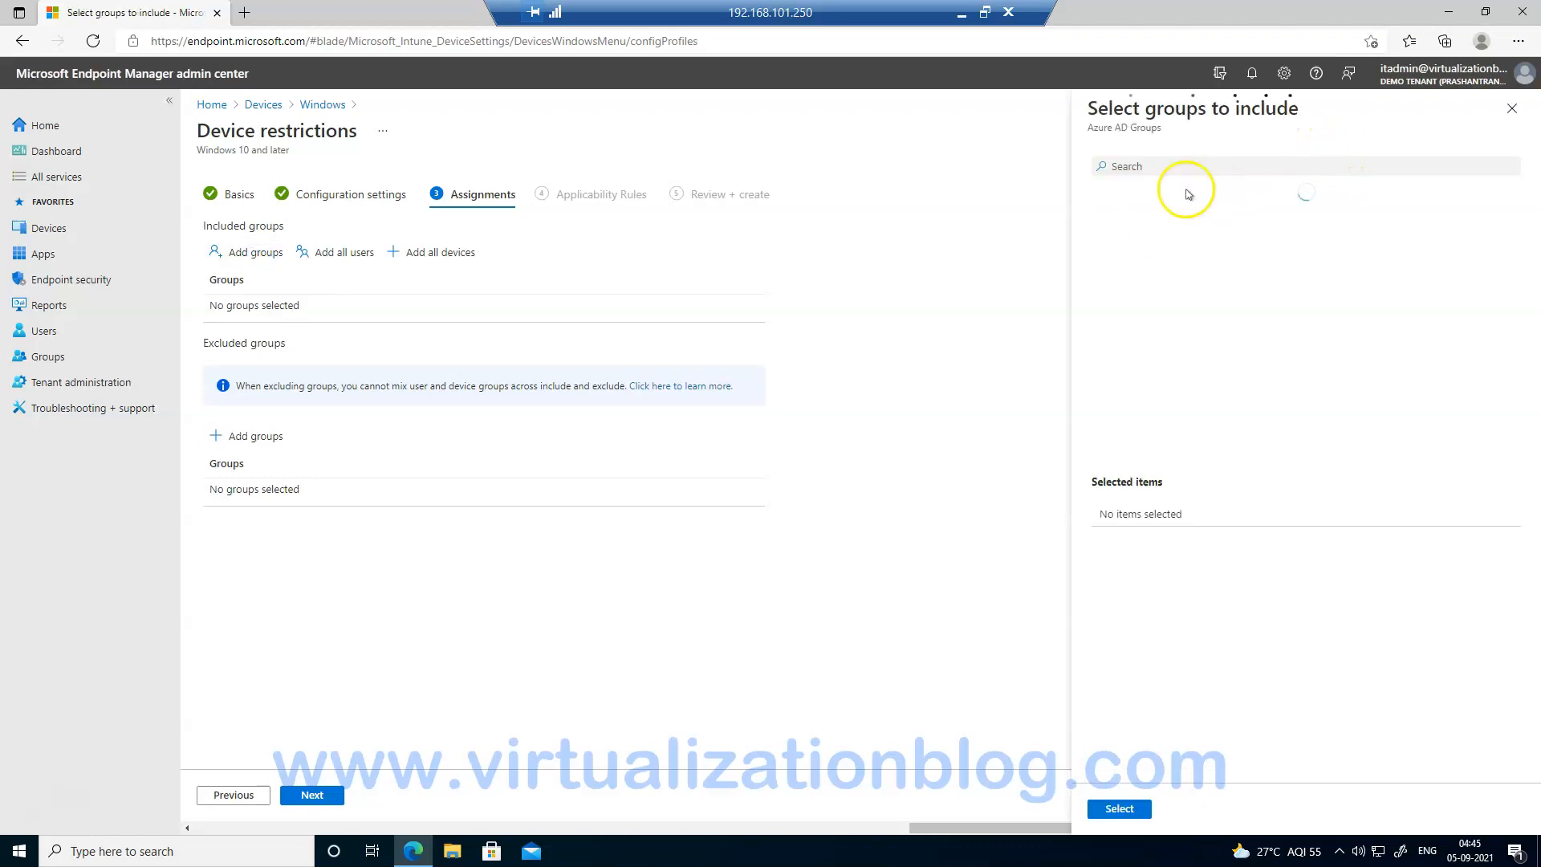
click(1179, 175)
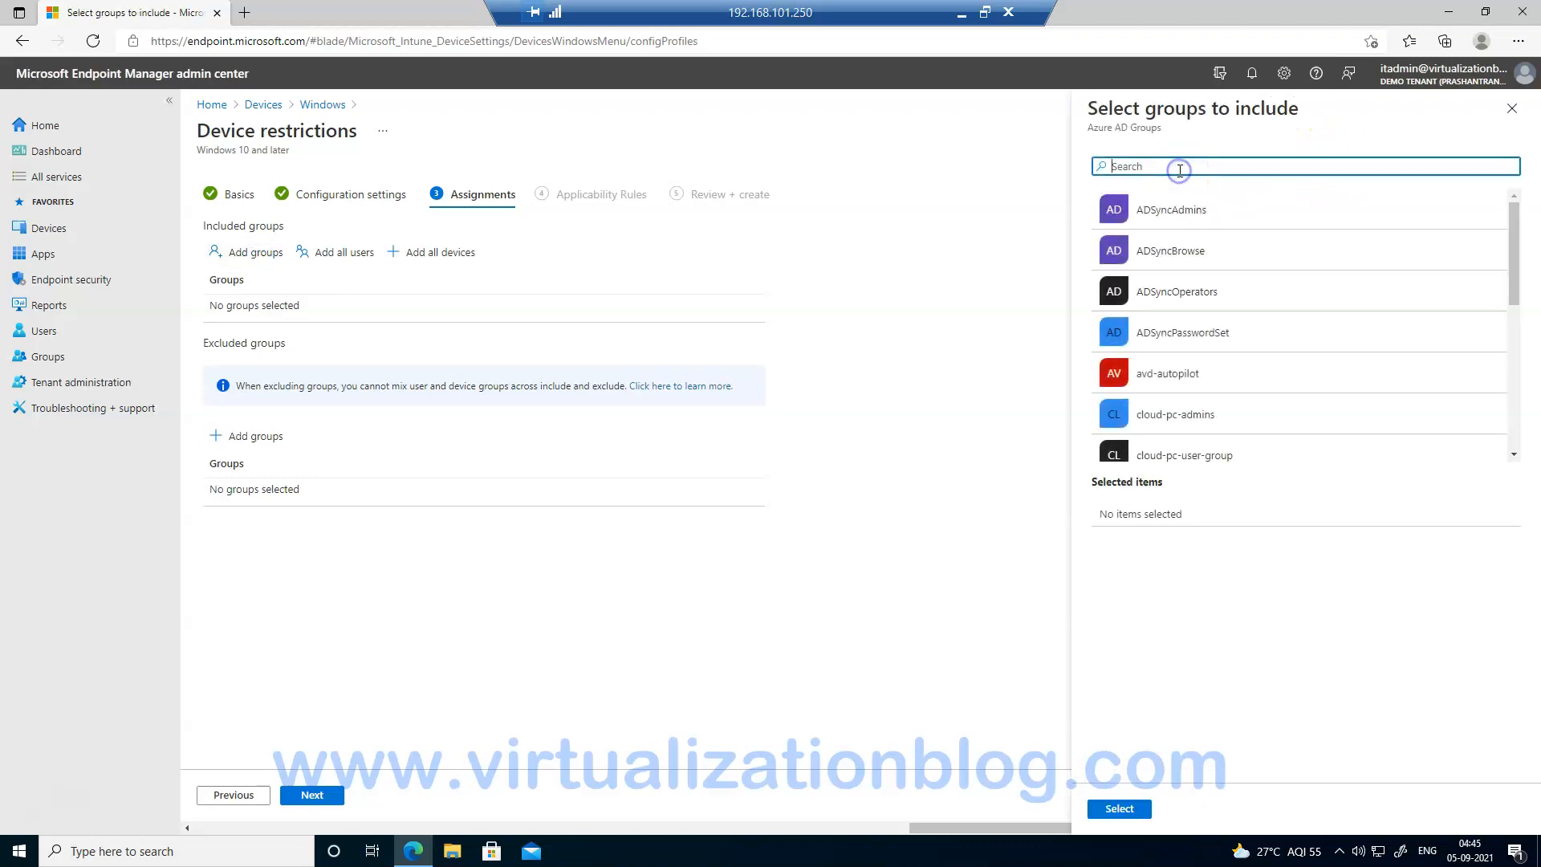
text(end)
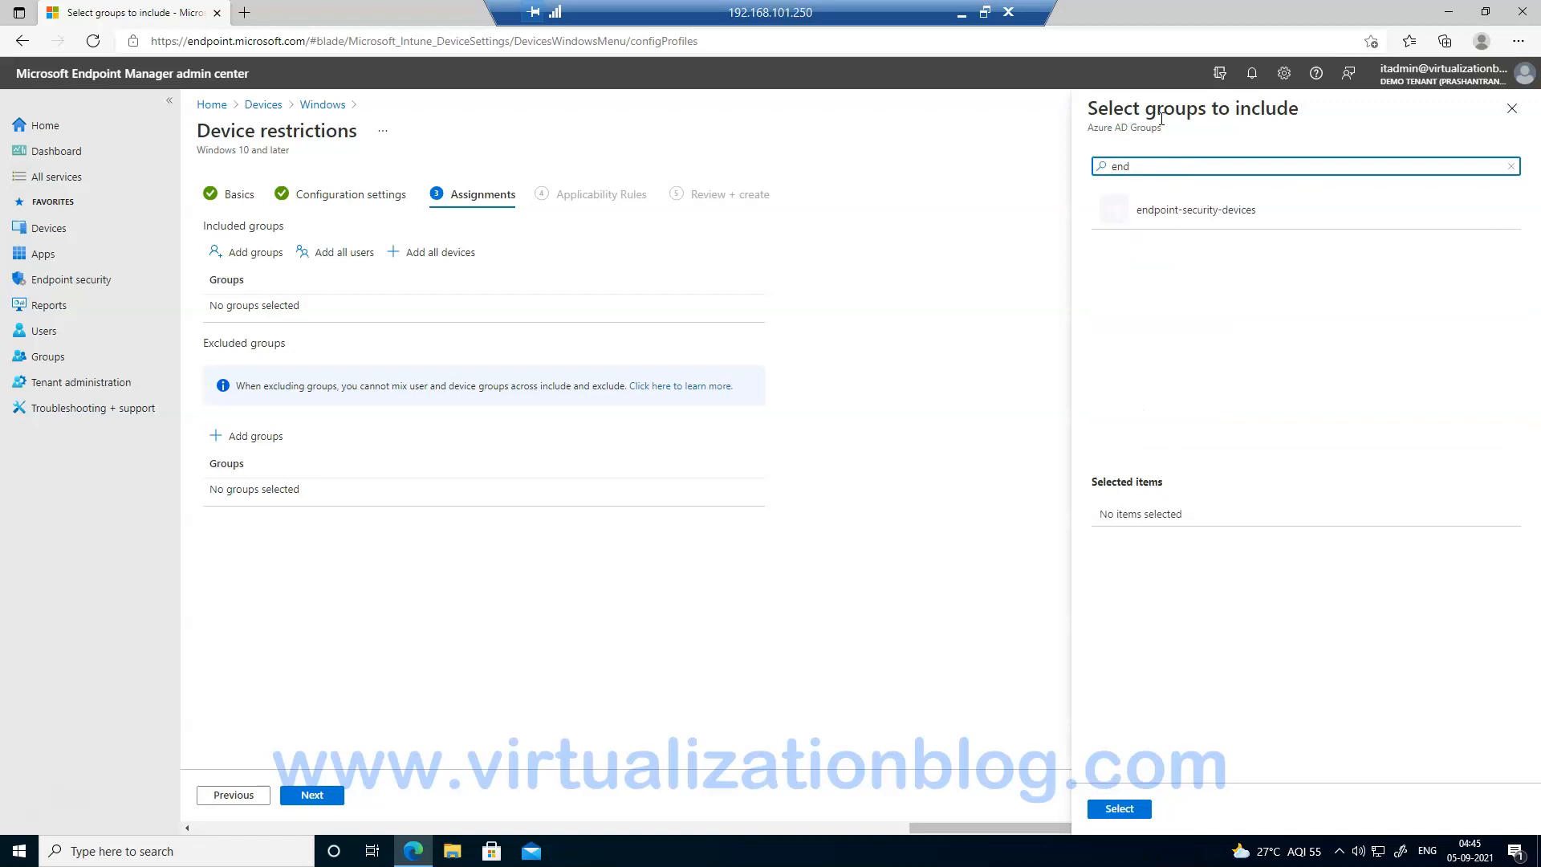
click(1214, 211)
click(1128, 810)
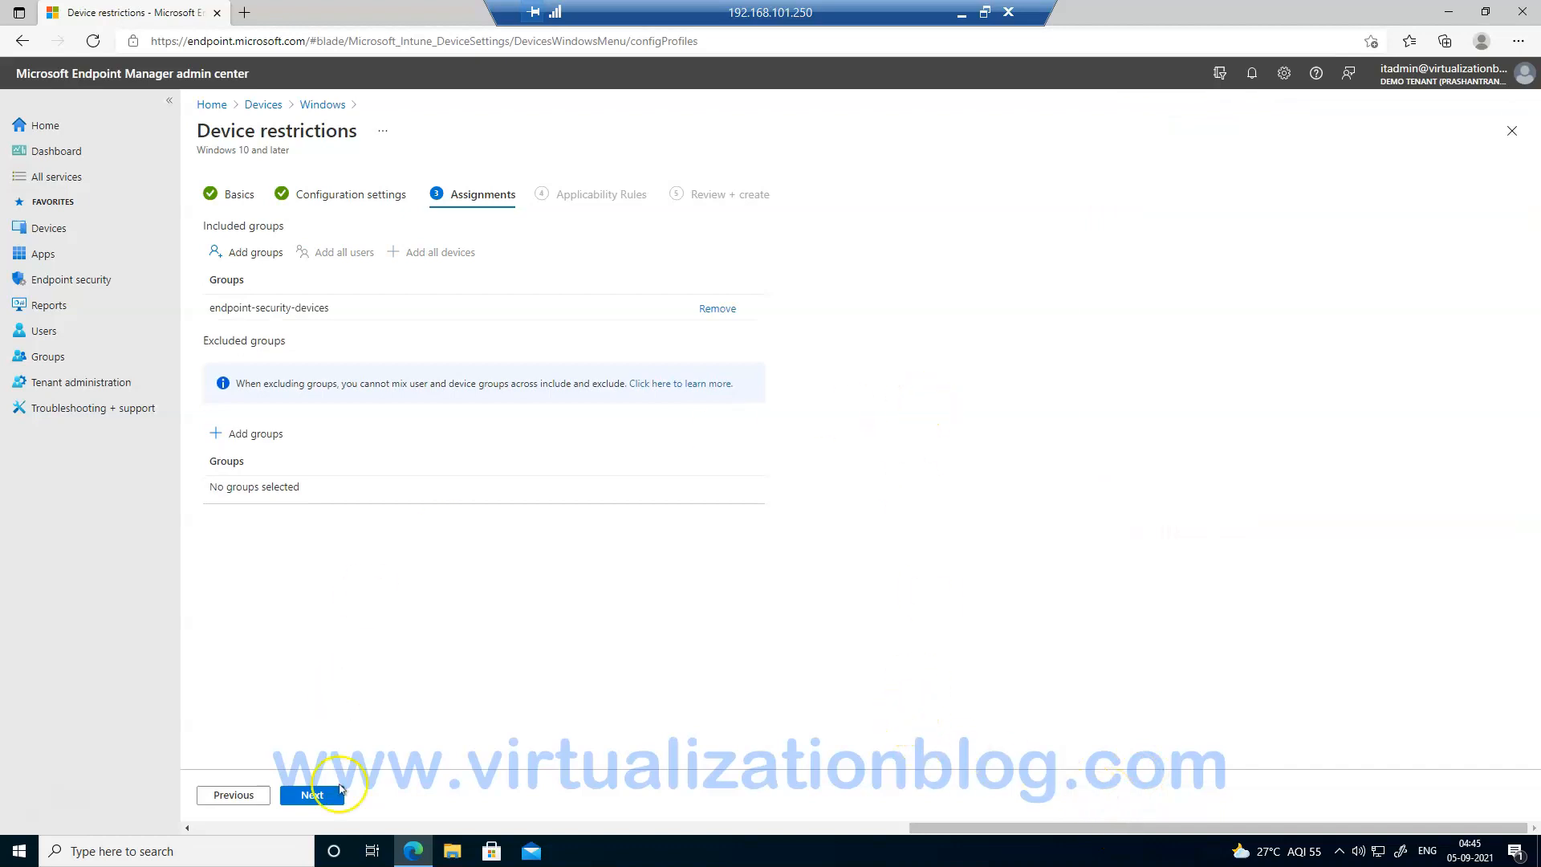
click(315, 795)
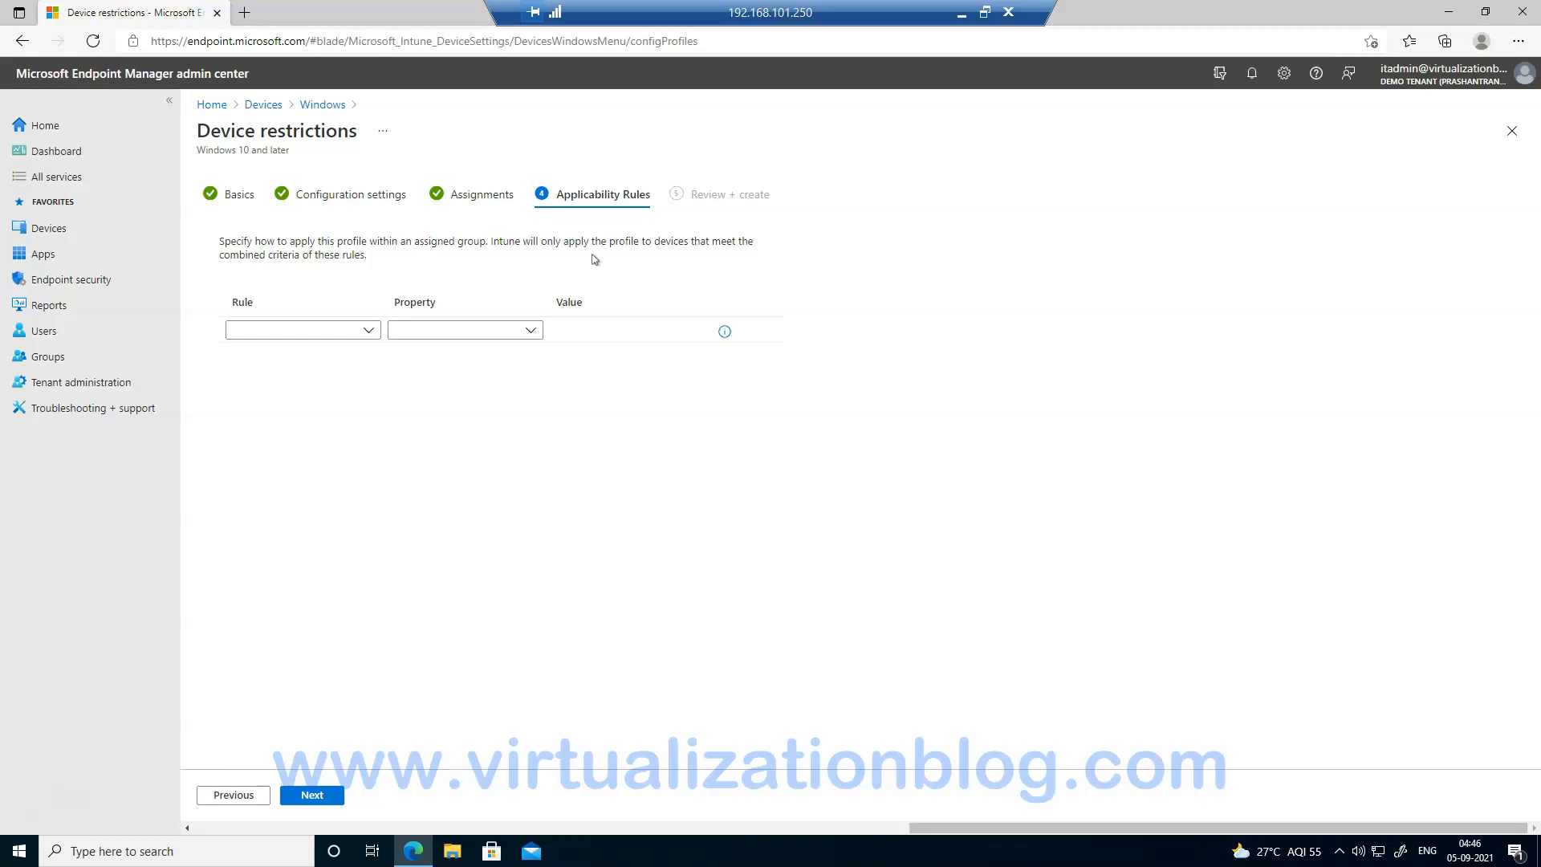
Check the applicability rule and property options, leave them empty, and create the profile.
click(368, 329)
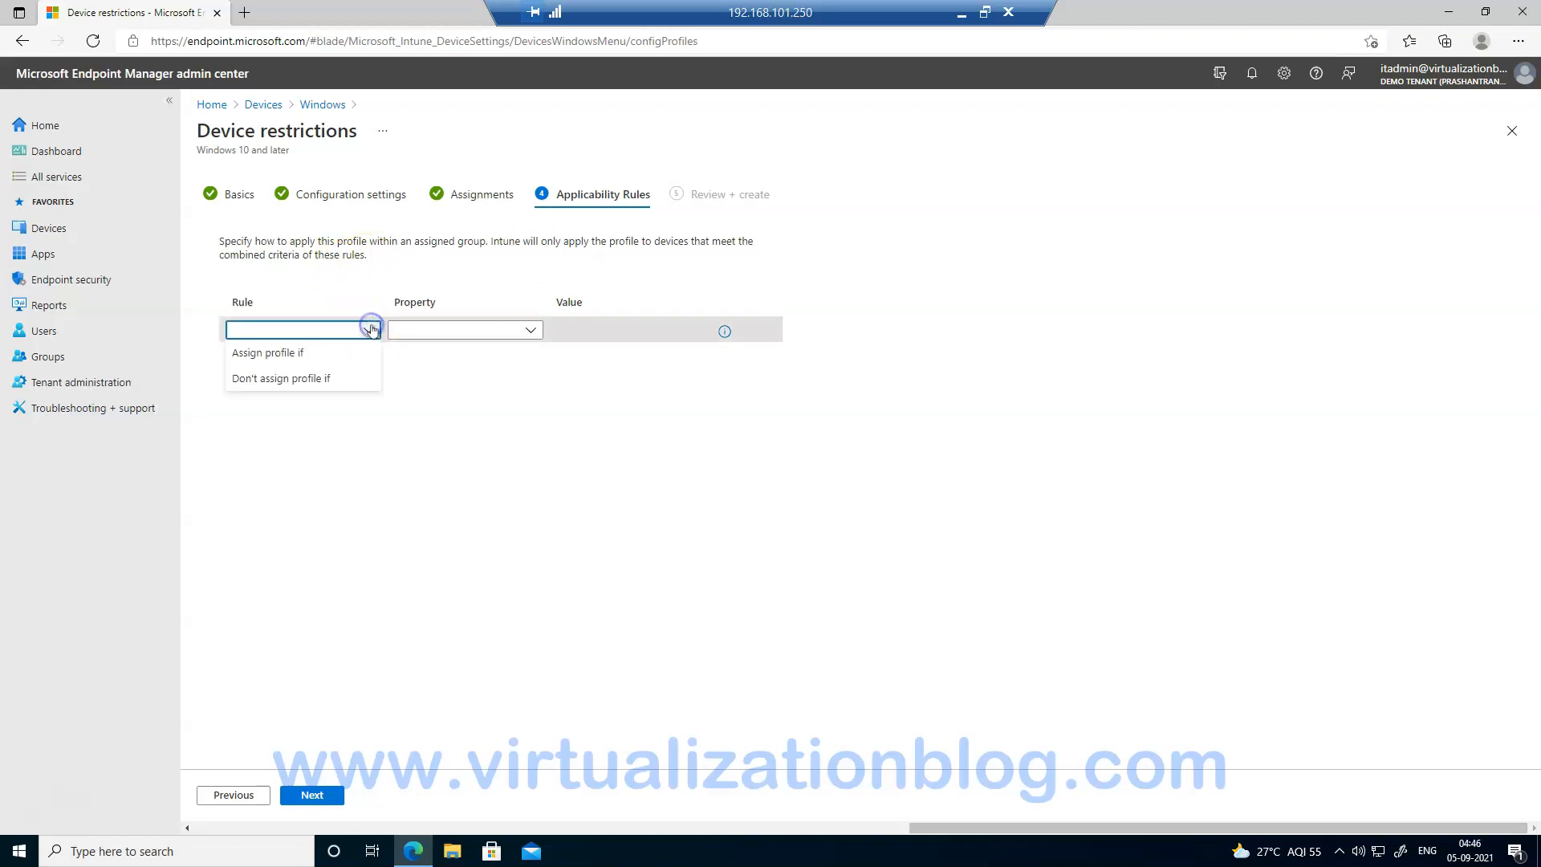
click(529, 330)
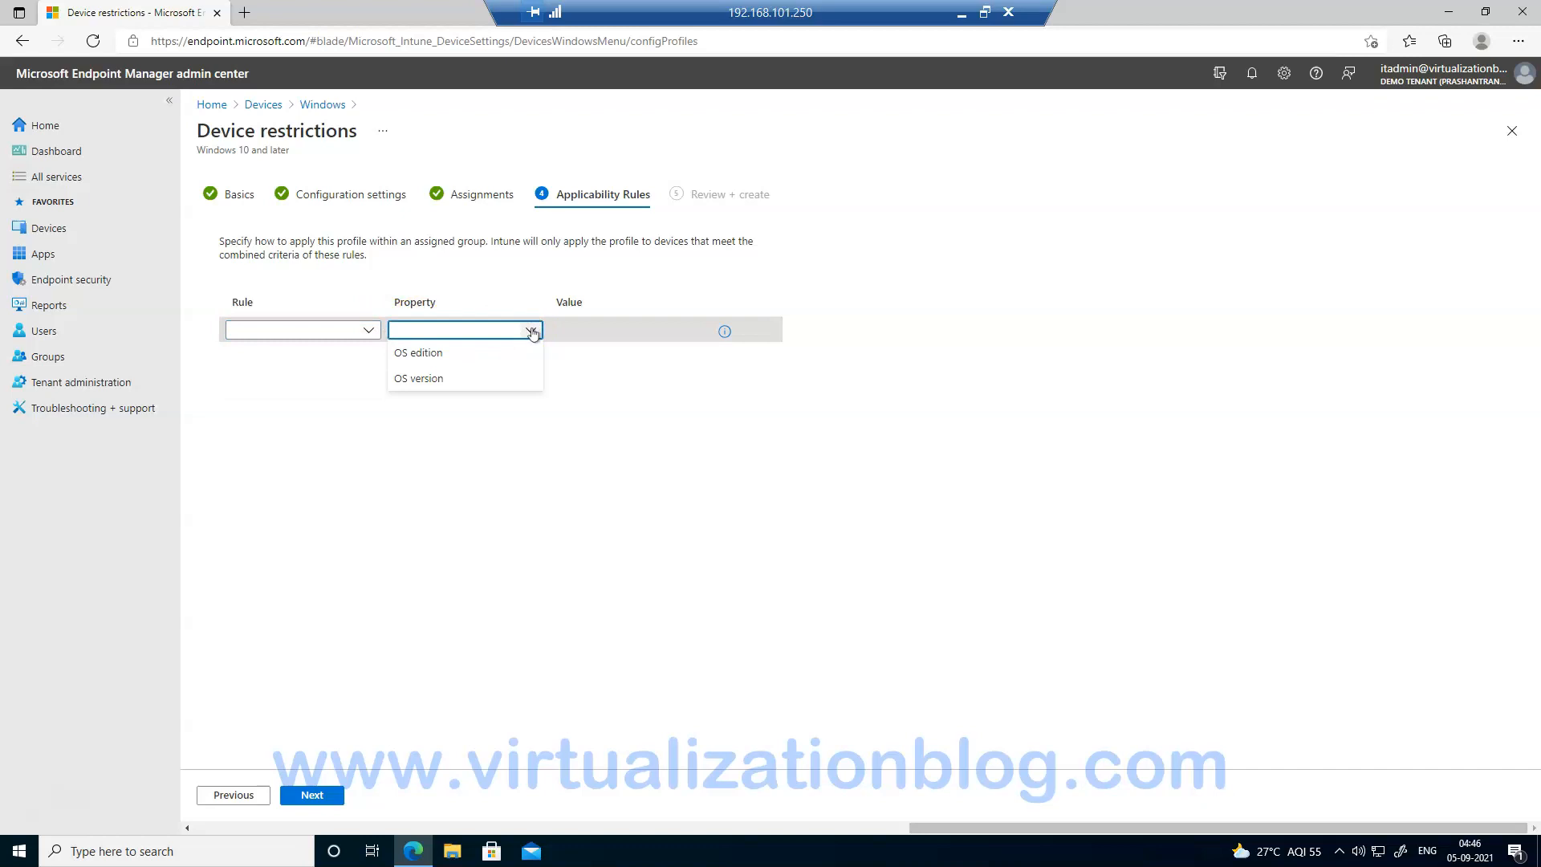
click(312, 794)
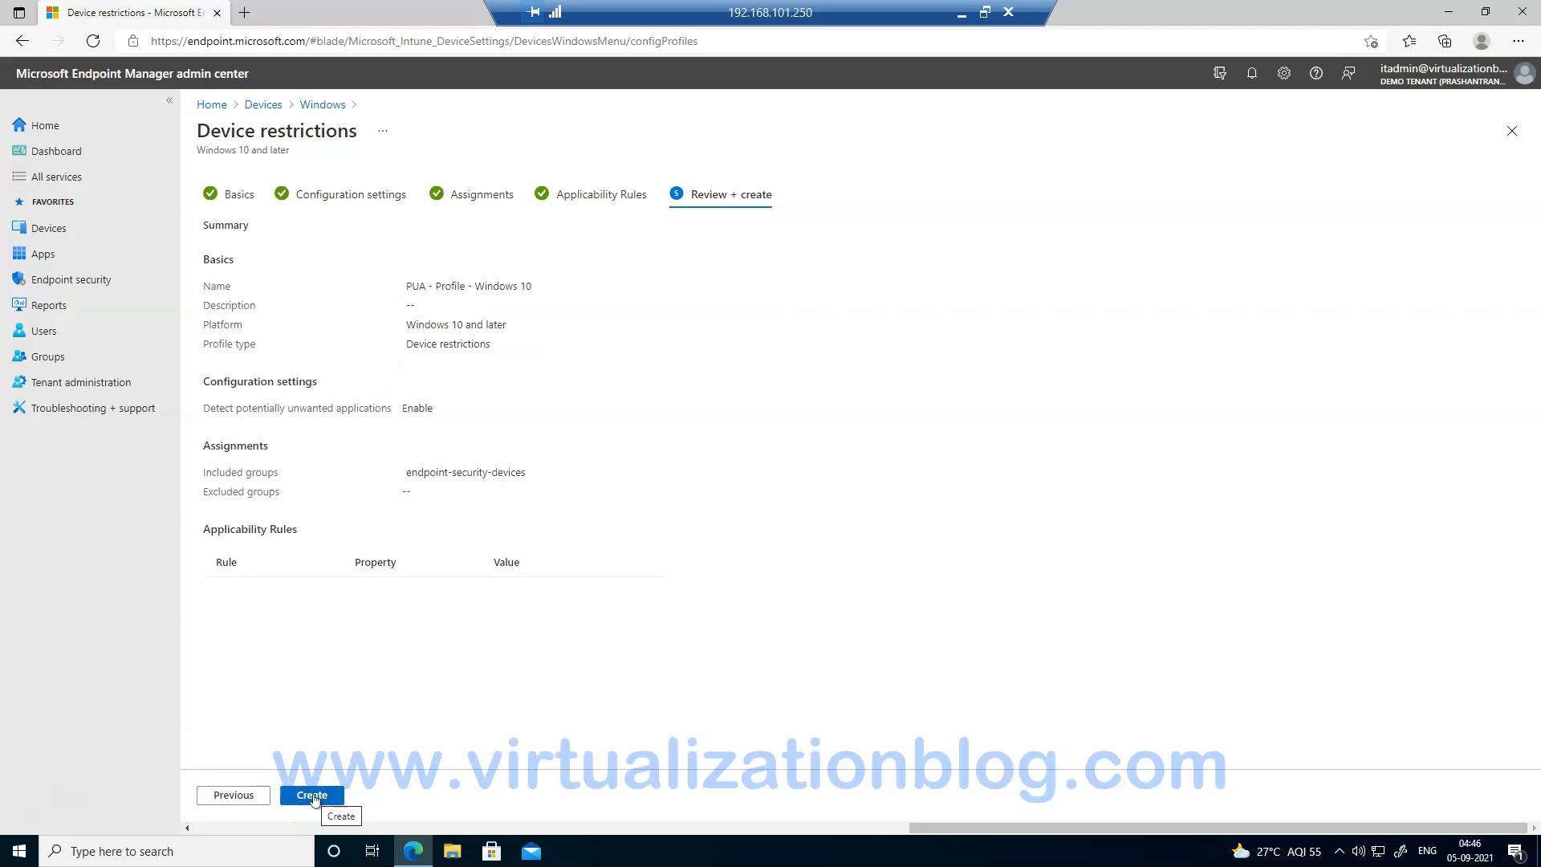
click(312, 794)
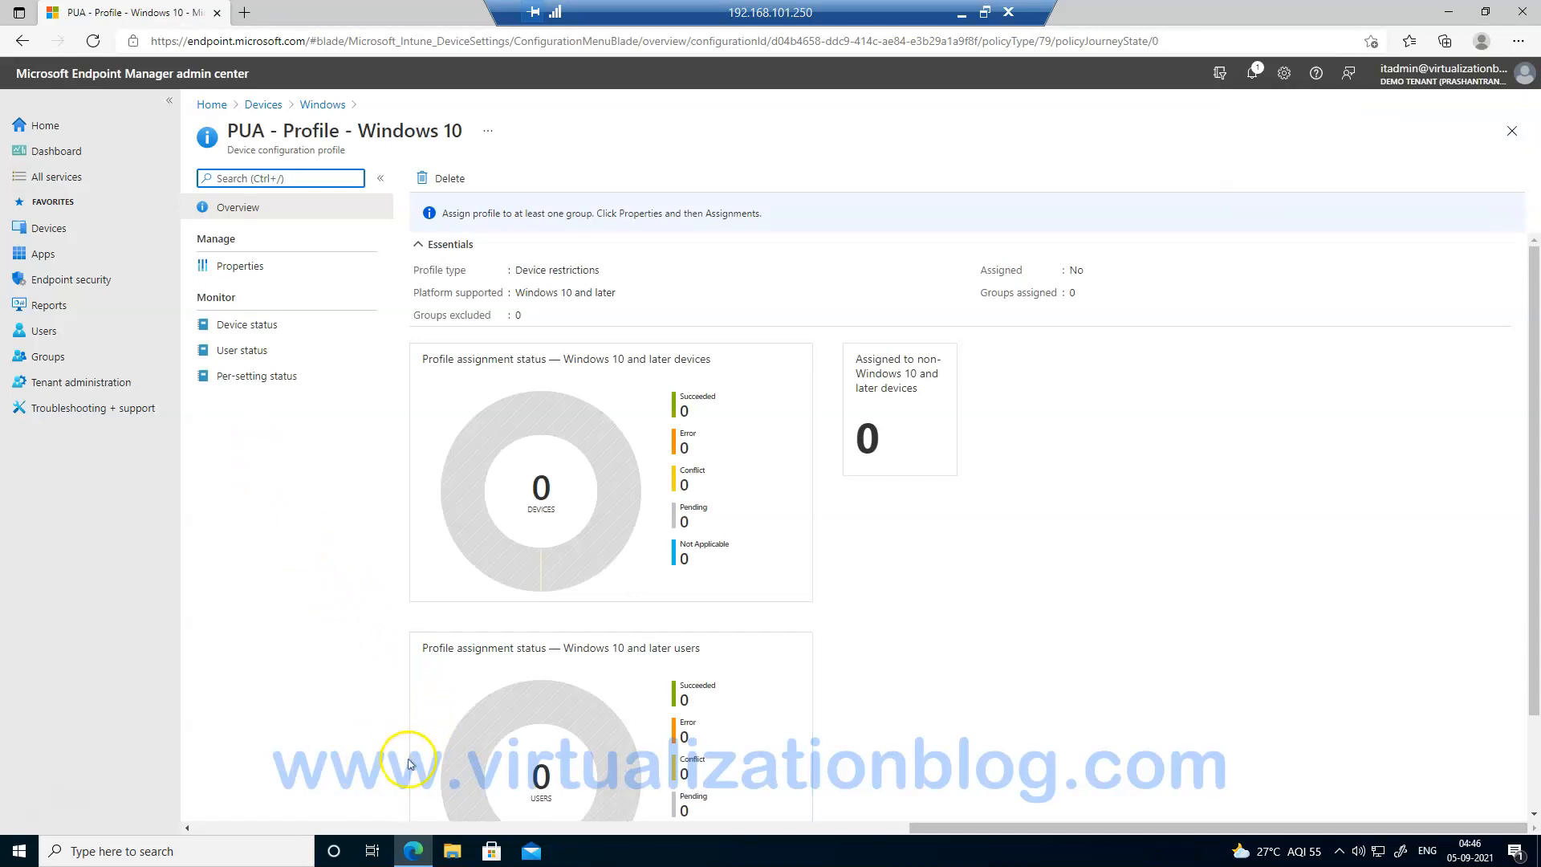
Switch to Hyper-V Manager, connect to the app-vm-01 virtual machine and sign in with the account password.
click(19, 851)
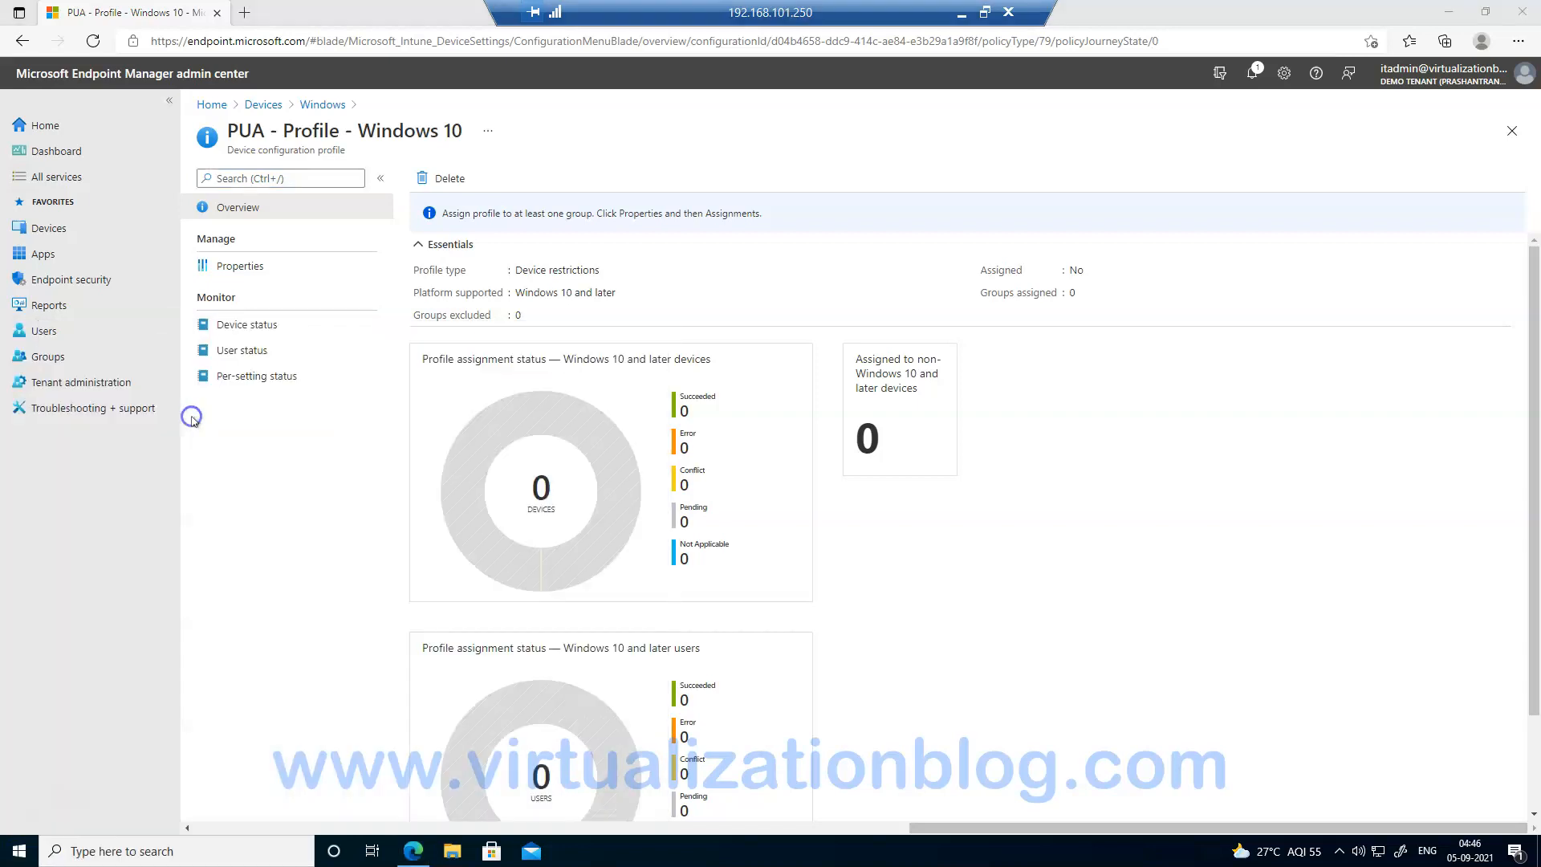
click(375, 180)
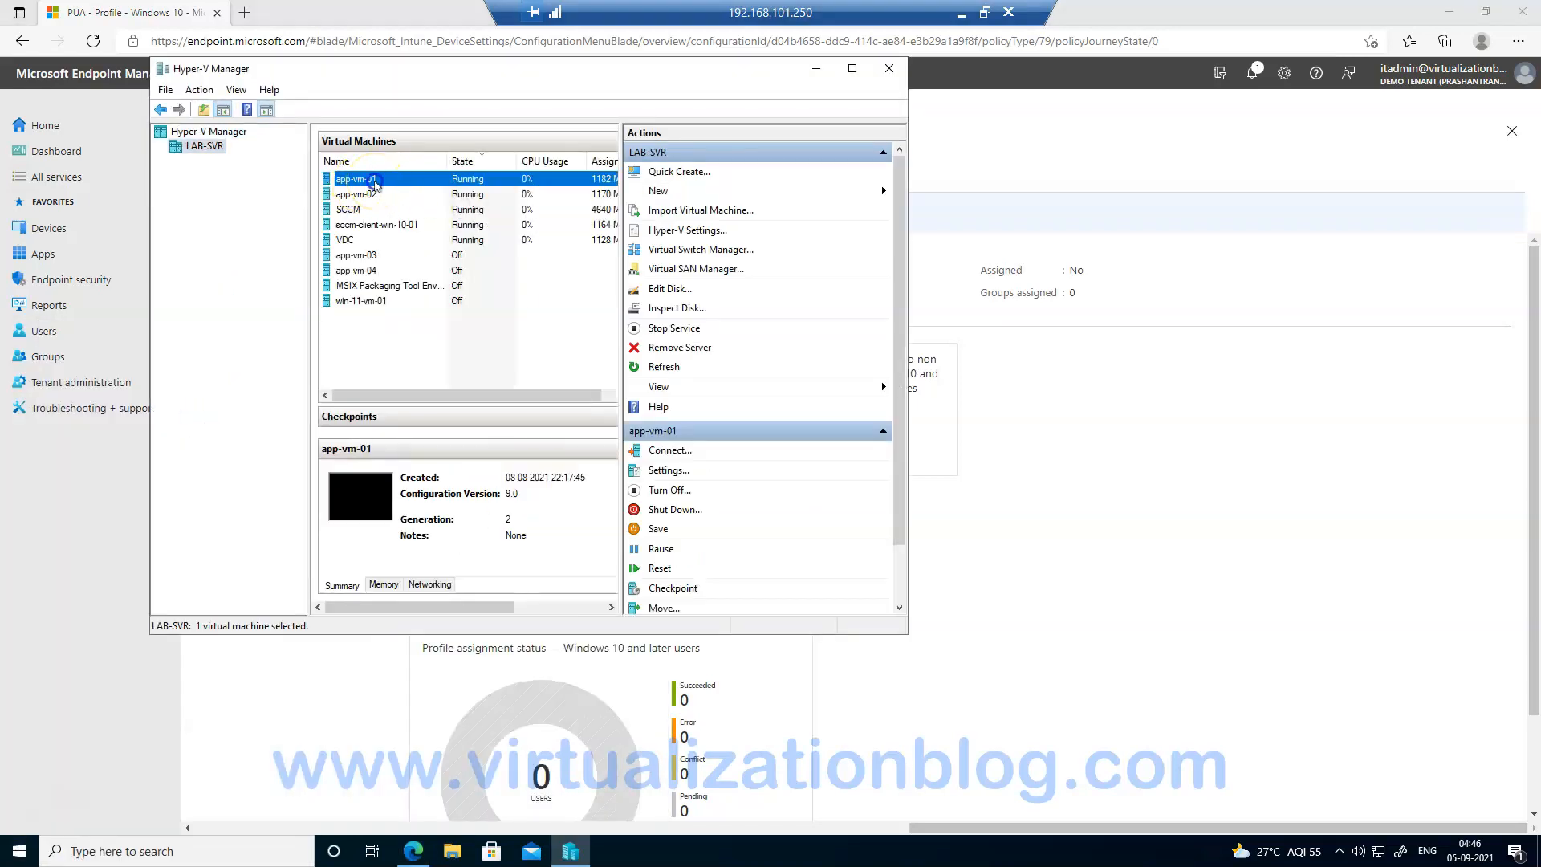
double_click(375, 179)
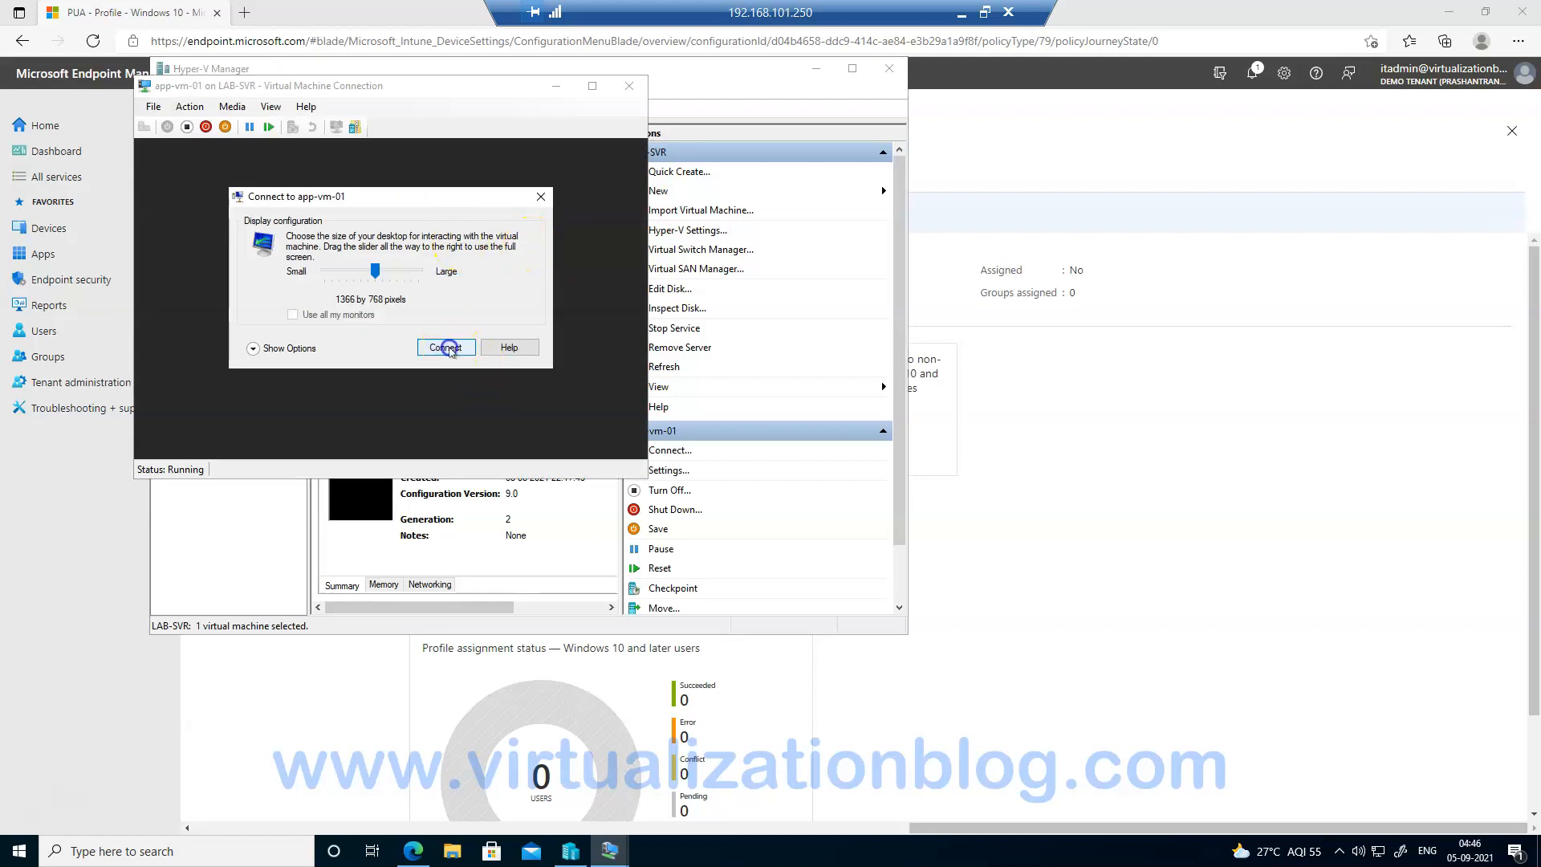
click(449, 348)
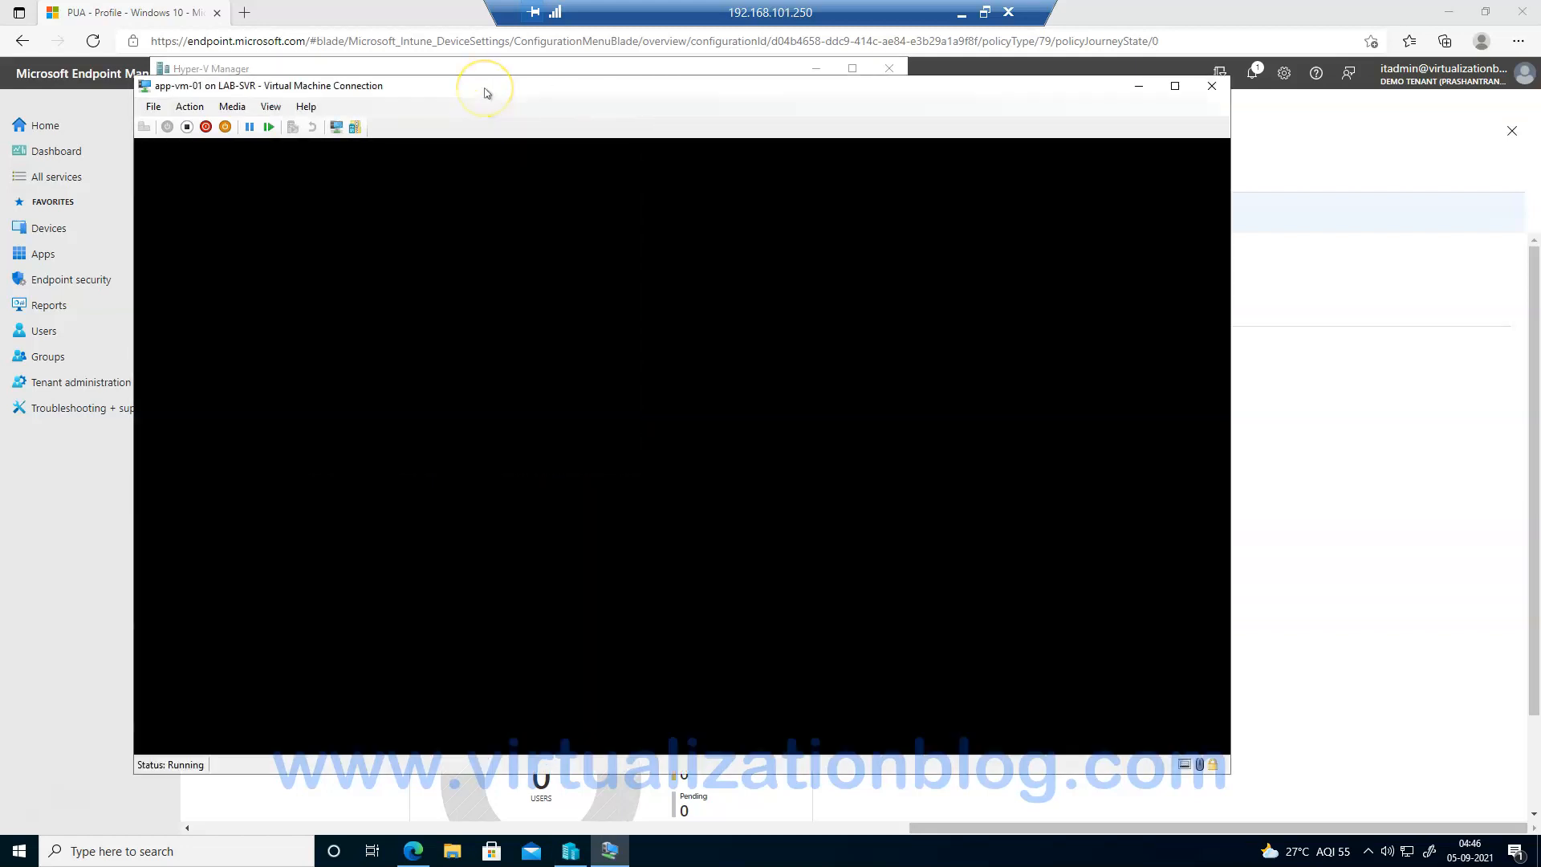
text(******)
key(Return)
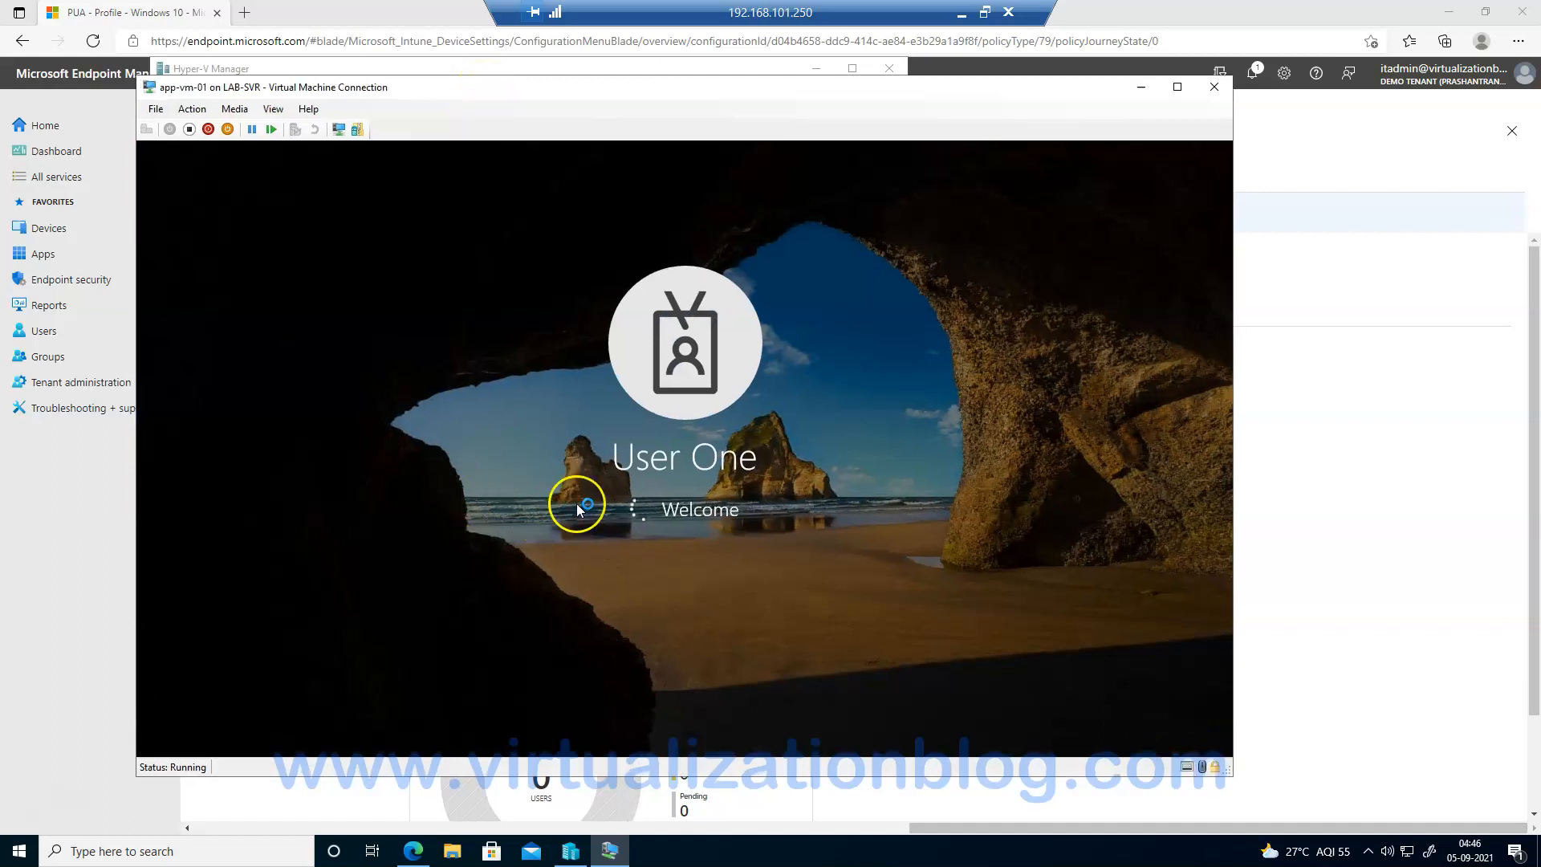
Connect to the app-vm-02 virtual machine from Hyper-V Manager and sign in with the account password.
click(457, 70)
click(330, 198)
double_click(330, 198)
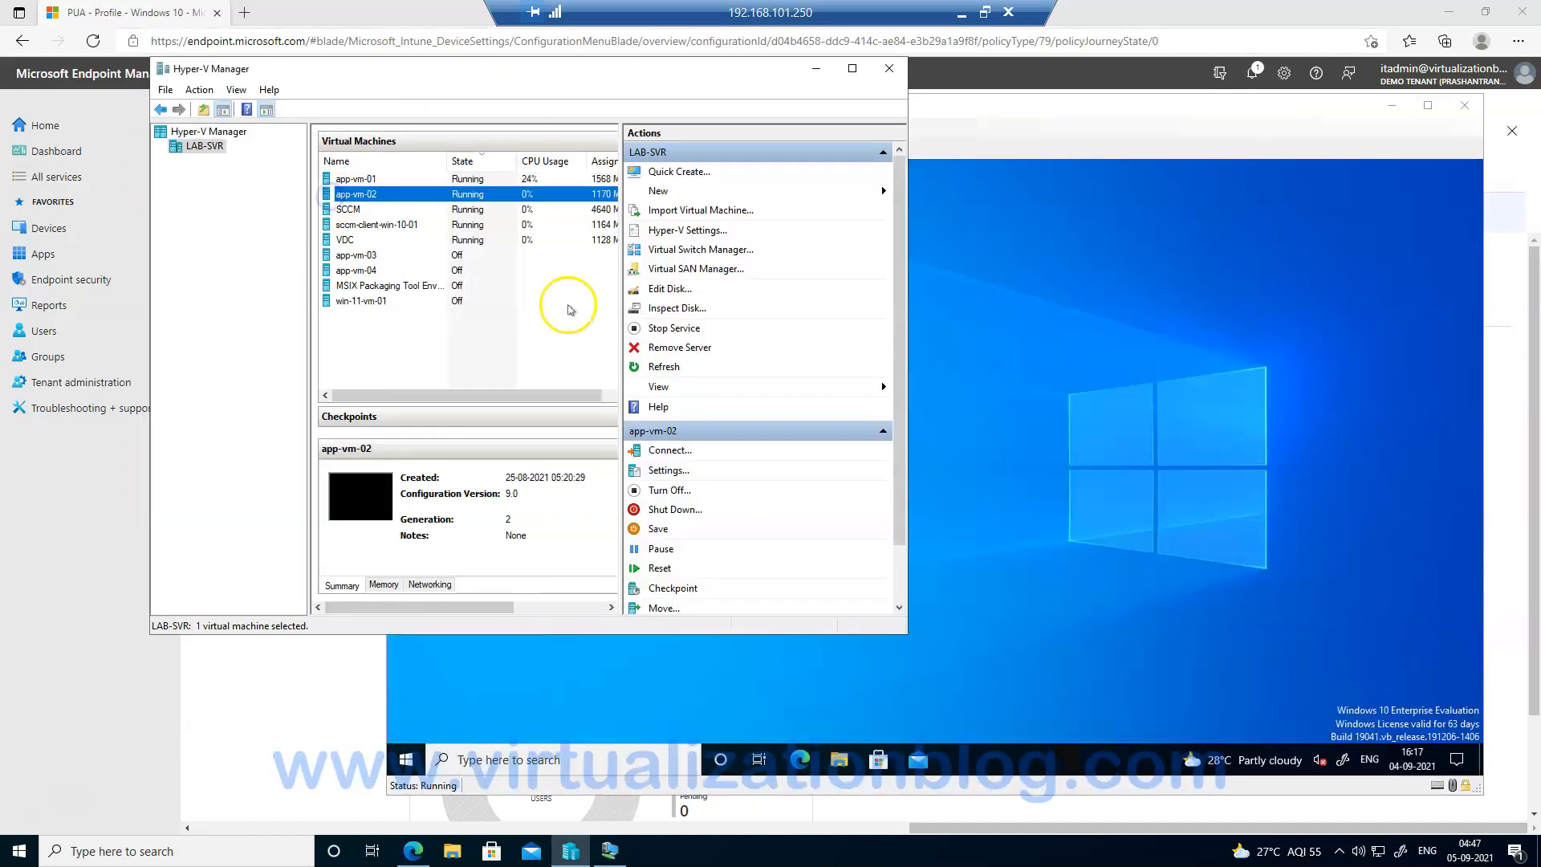
click(445, 345)
click(593, 520)
text(************)
key(Return)
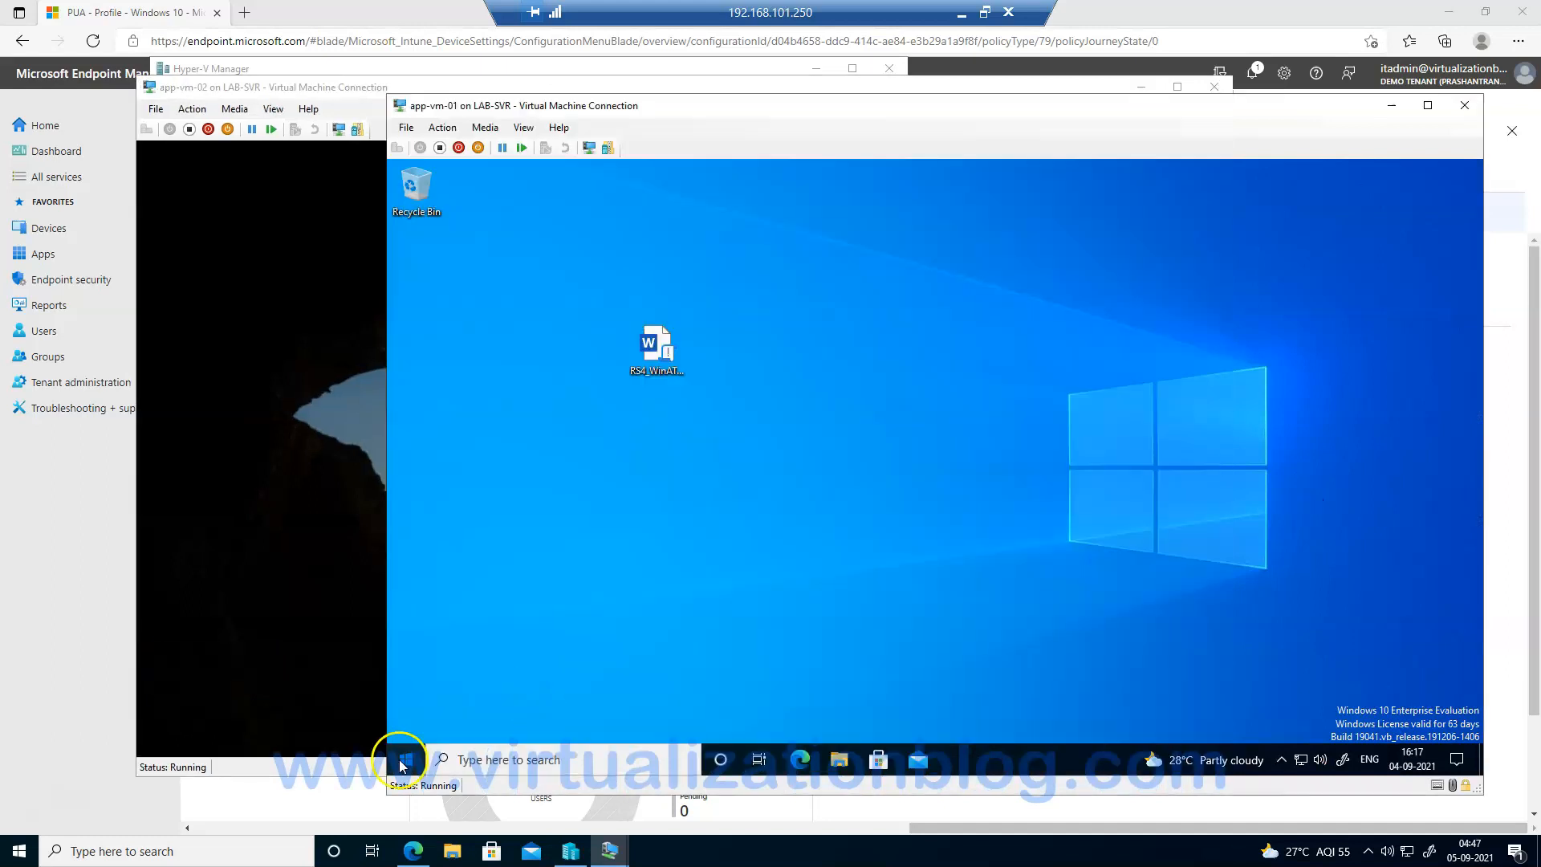
On app-vm-01, open Windows Security and view the reputation-based protection settings under App & browser control.
click(402, 763)
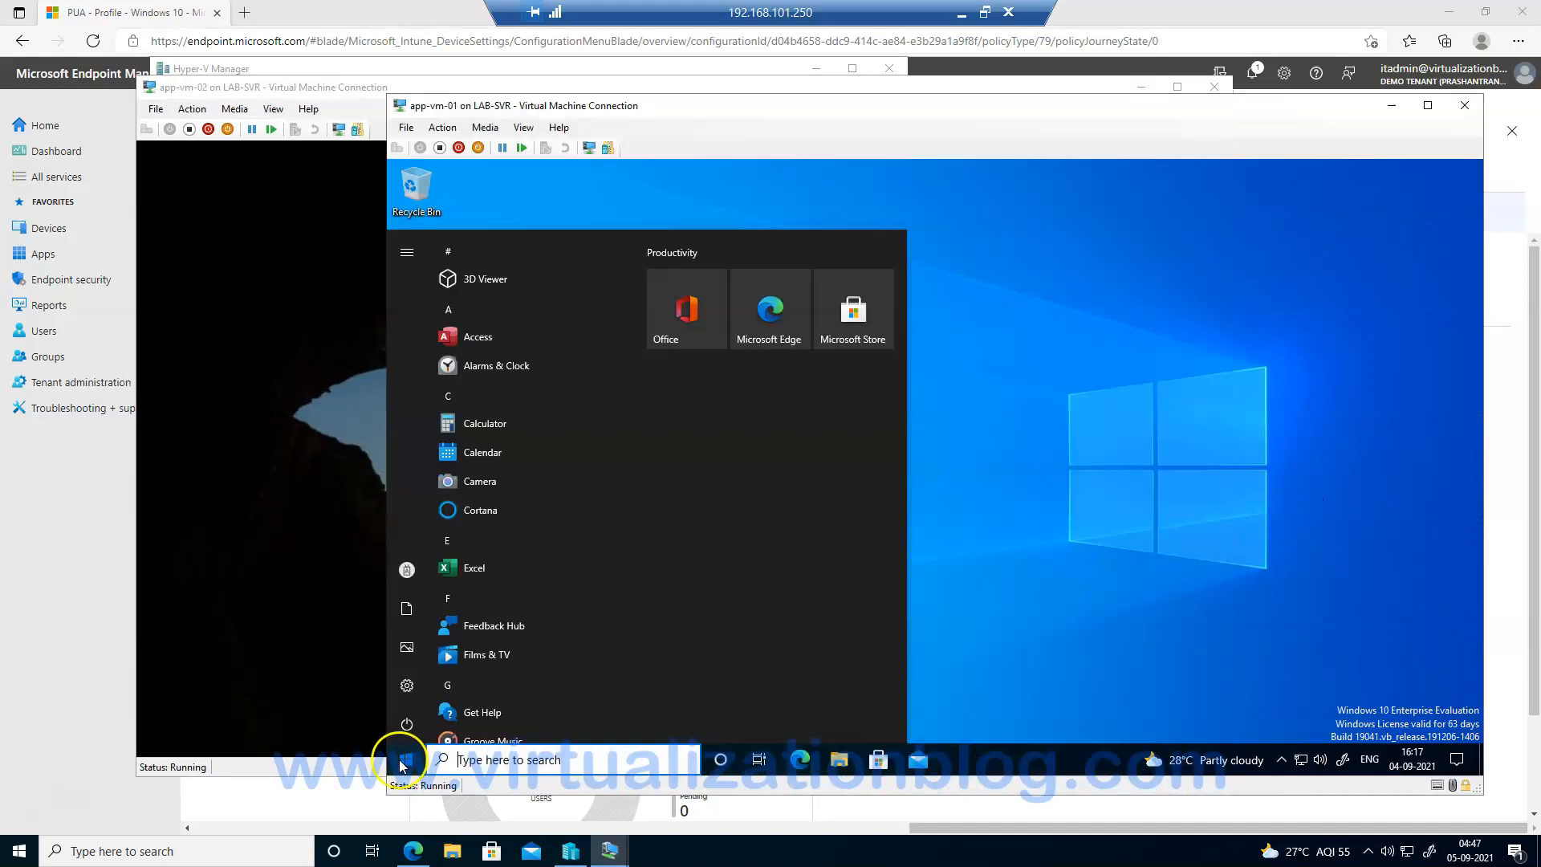
text(secr)
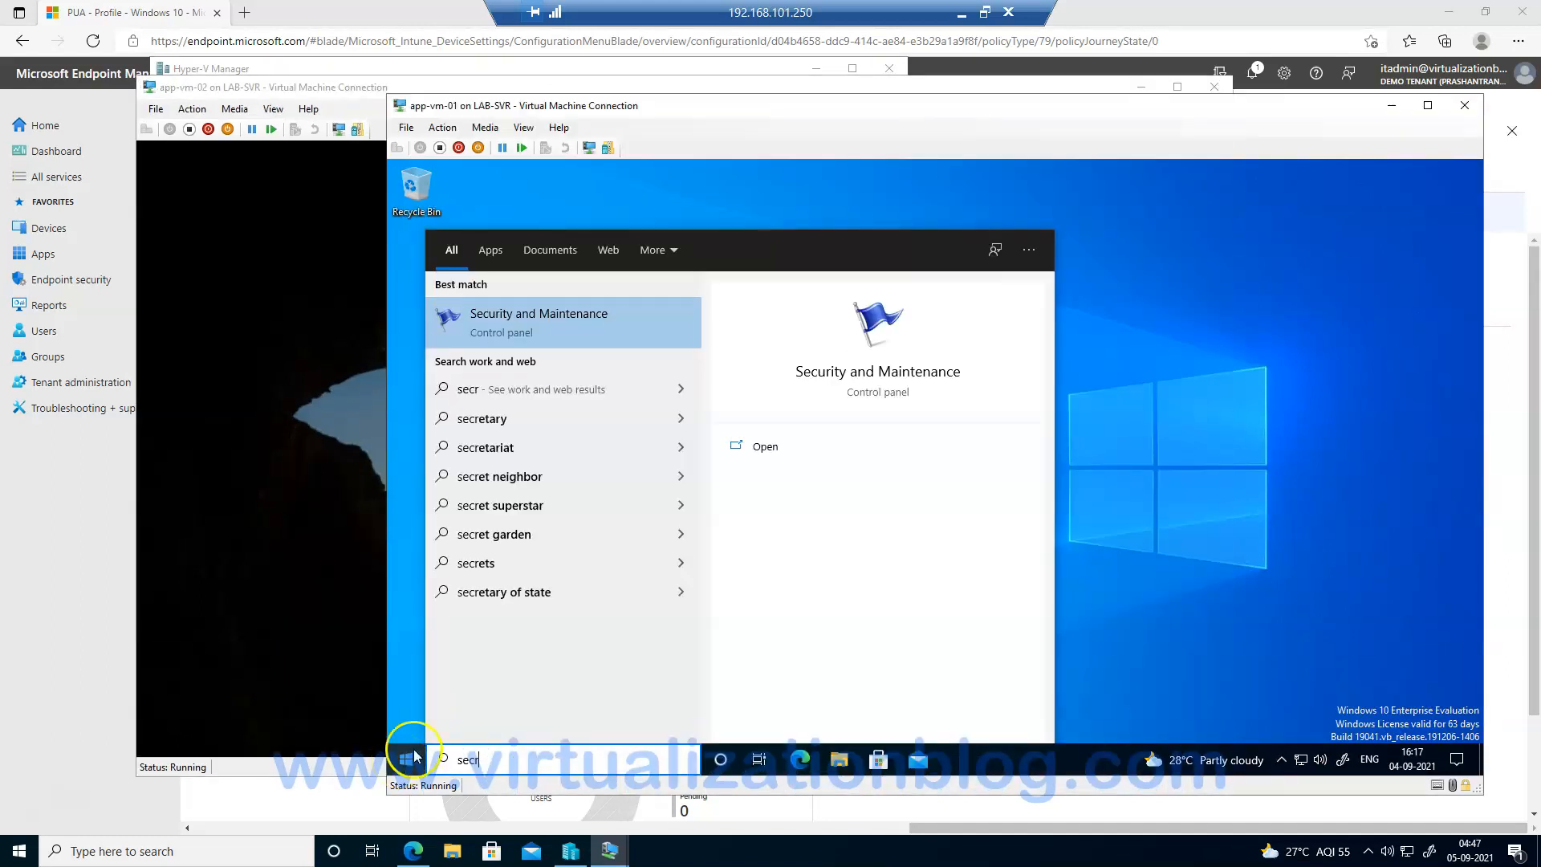
key(BackSpace)
click(520, 319)
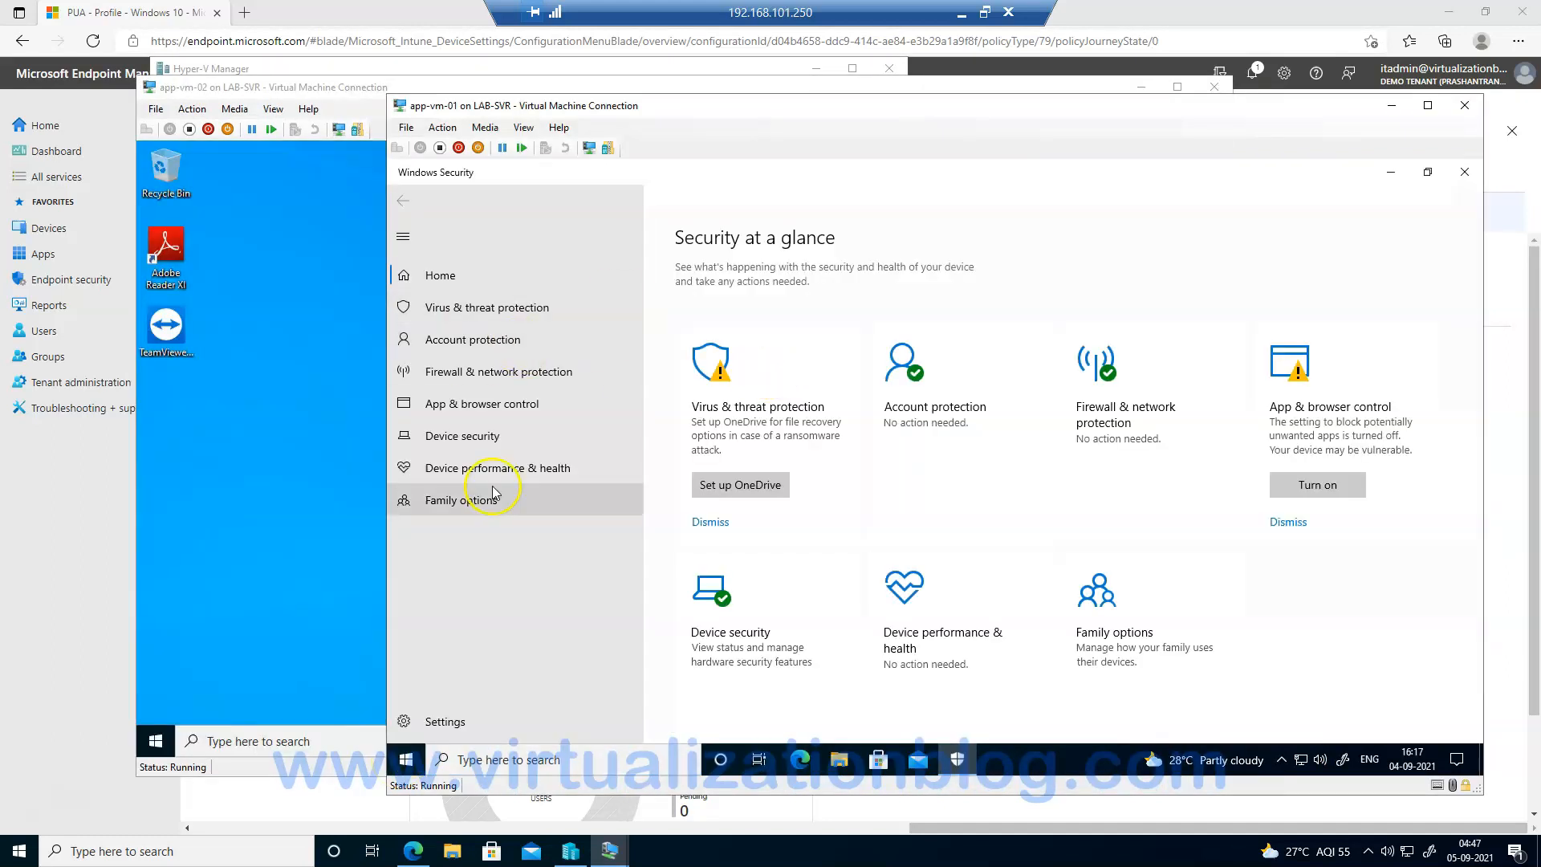
click(494, 407)
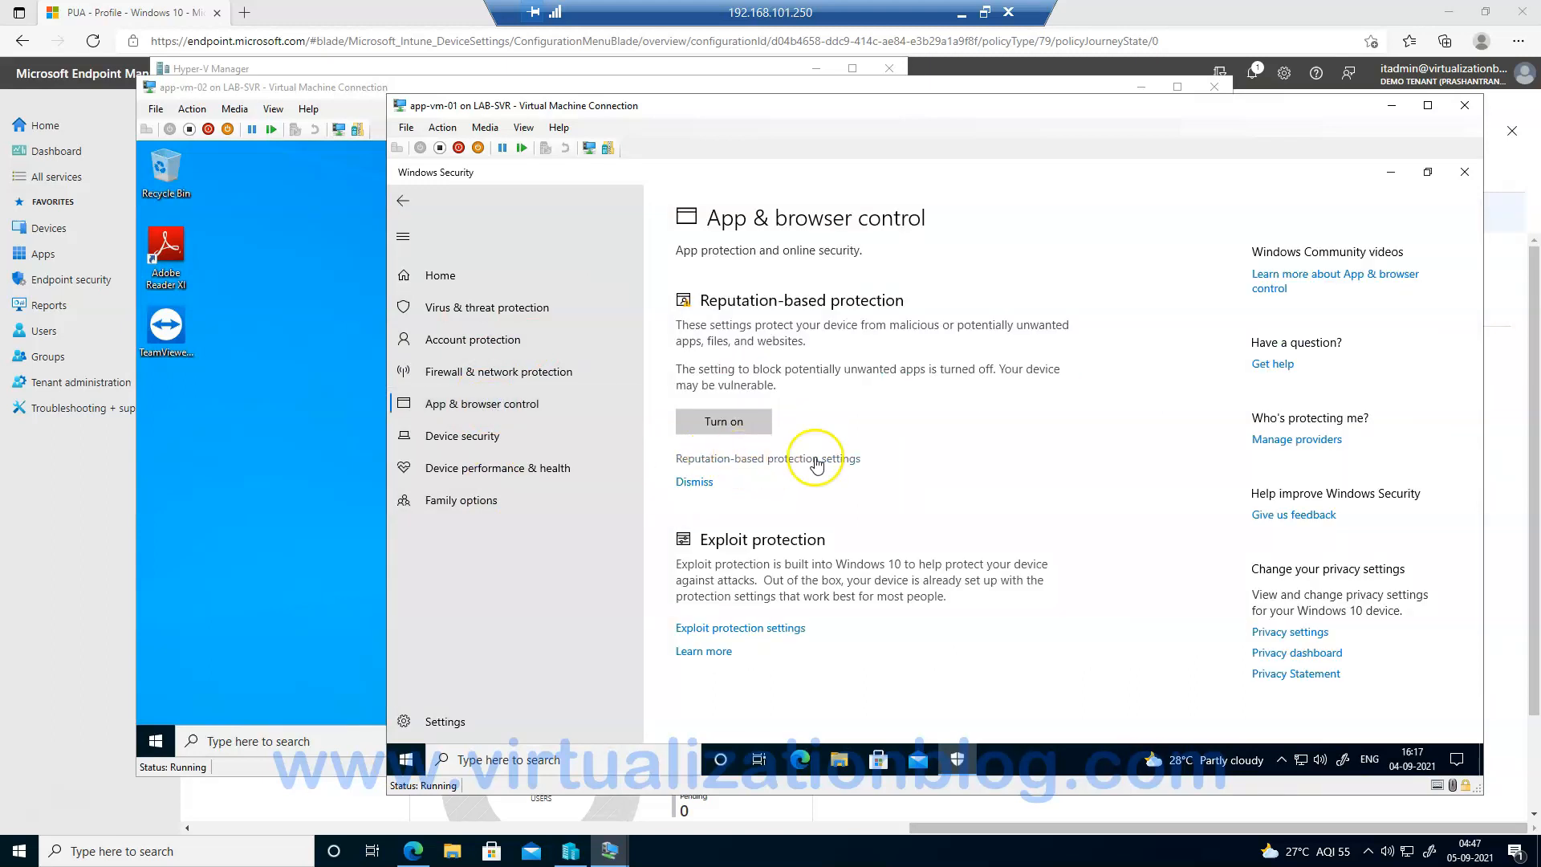
click(788, 459)
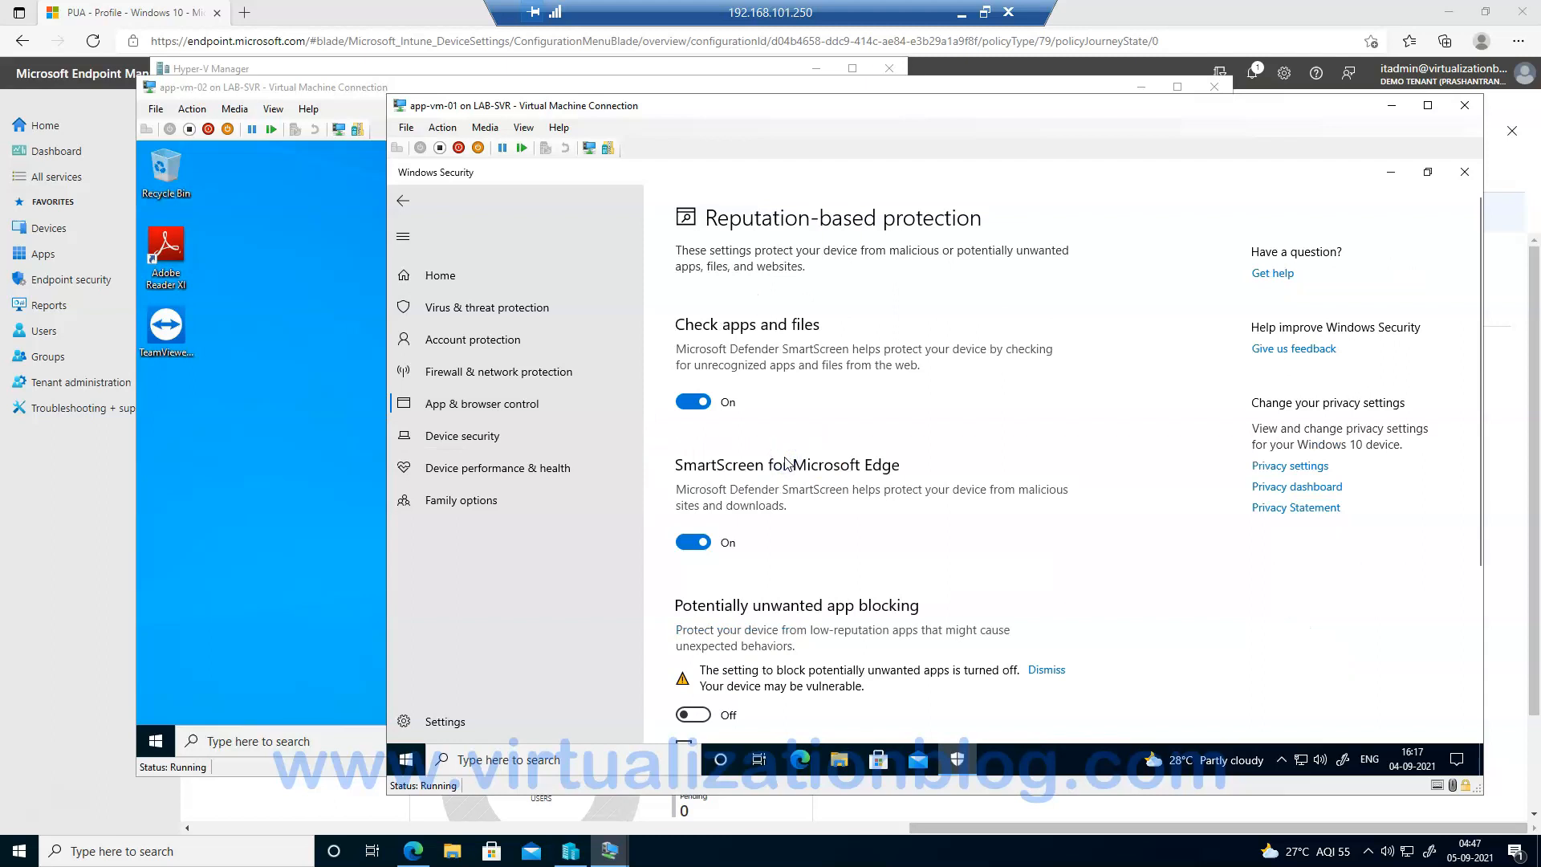
Review the potentially unwanted app blocking setting on app-vm-01, and open the same reputation-based protection setting in Windows Security on app-vm-02.
scroll(785, 464, down, 2)
scroll(785, 464, down, 1)
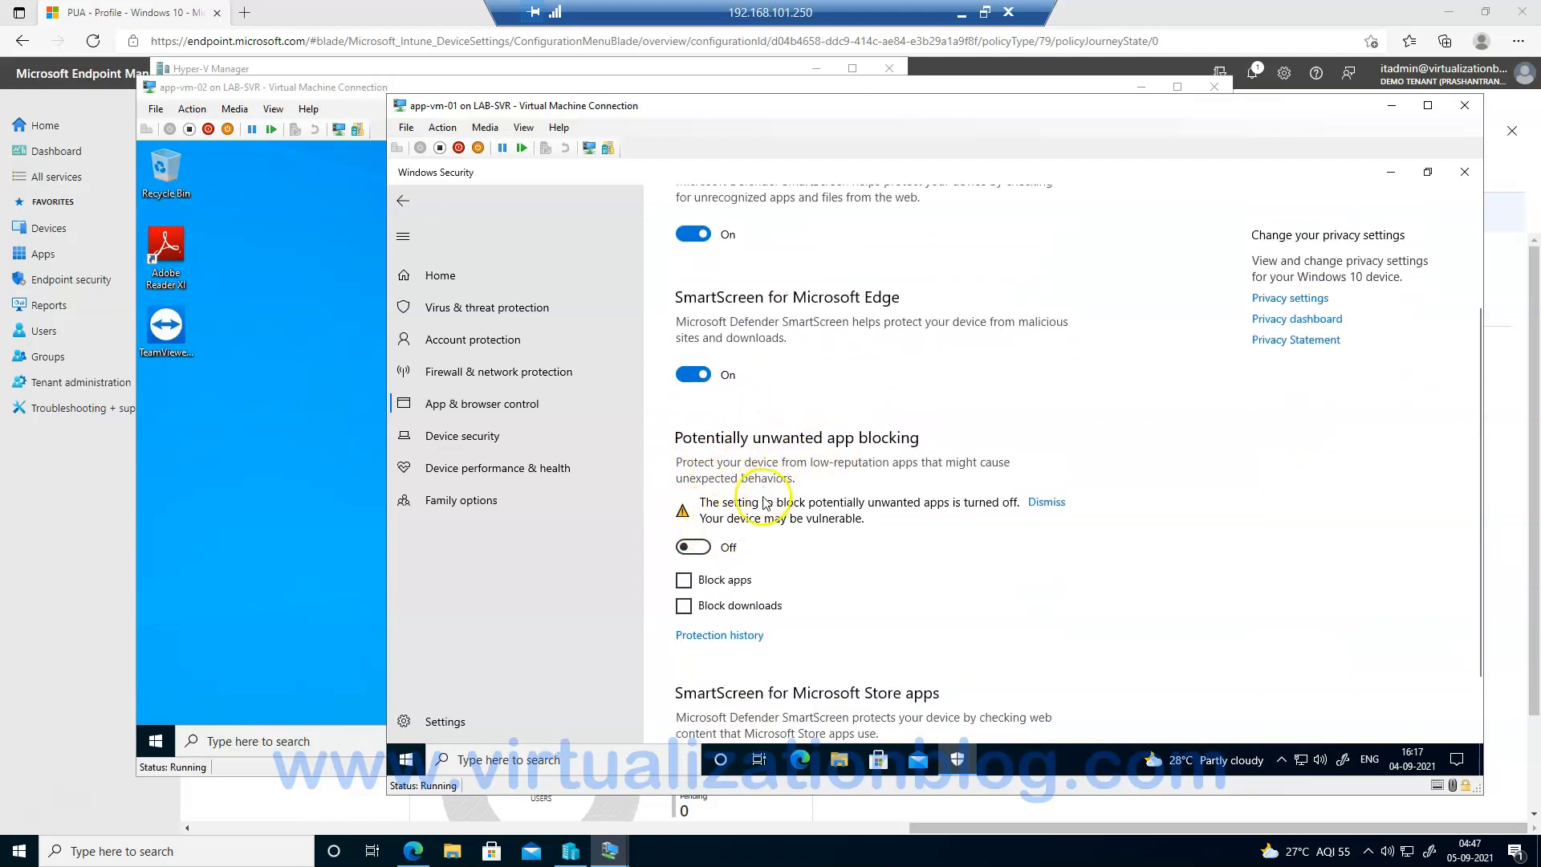
click(267, 533)
click(156, 740)
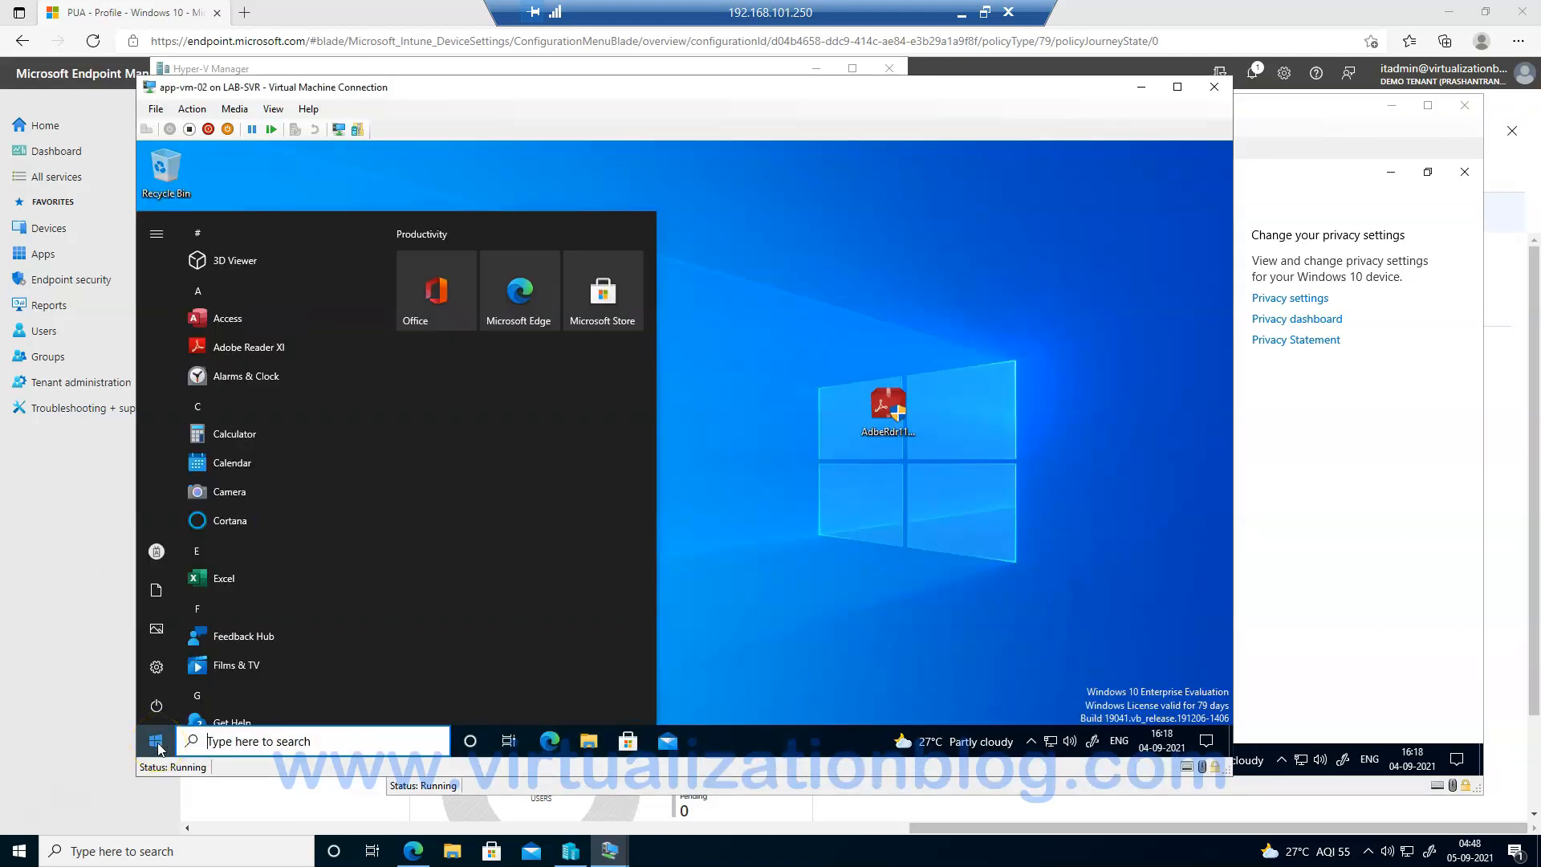
text(sec)
key(Return)
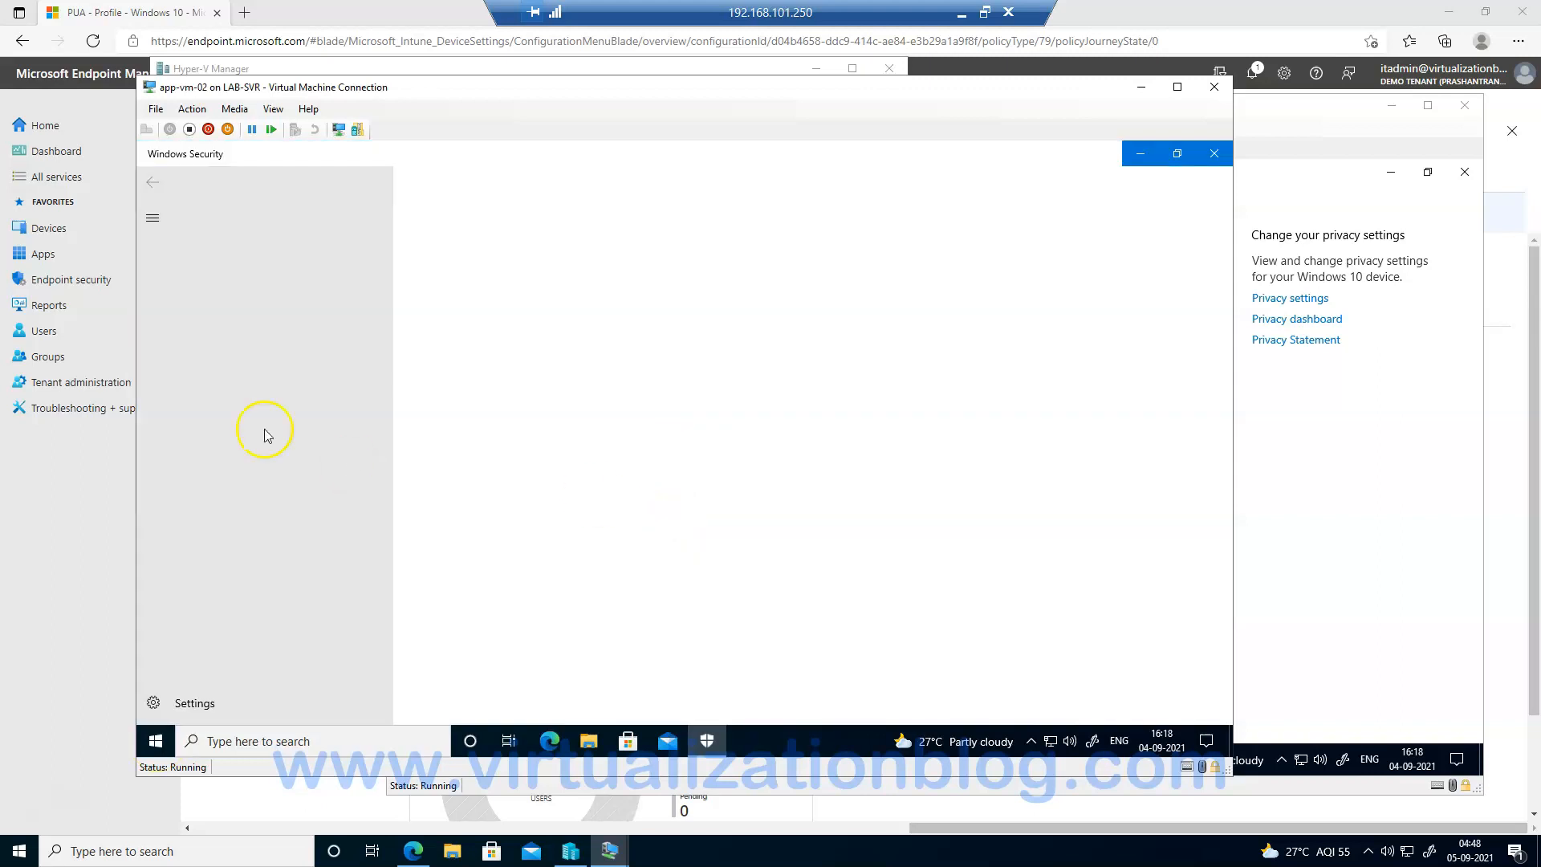
click(242, 387)
click(473, 629)
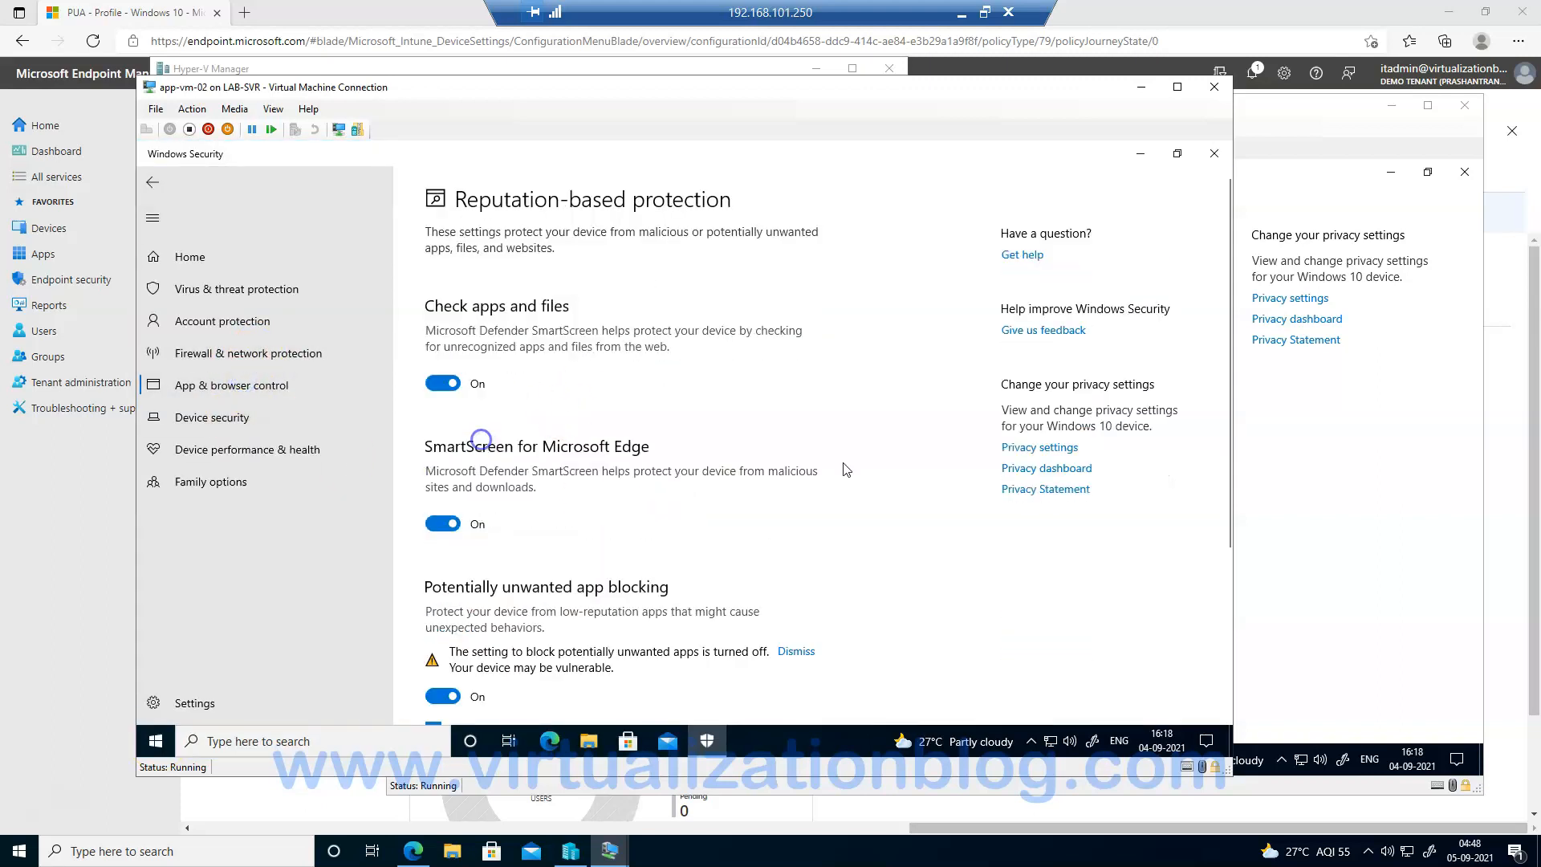
scroll(469, 554, down, 2)
Turn off potentially unwanted app blocking on app-vm-02 and allow Windows Security to make the change.
click(461, 531)
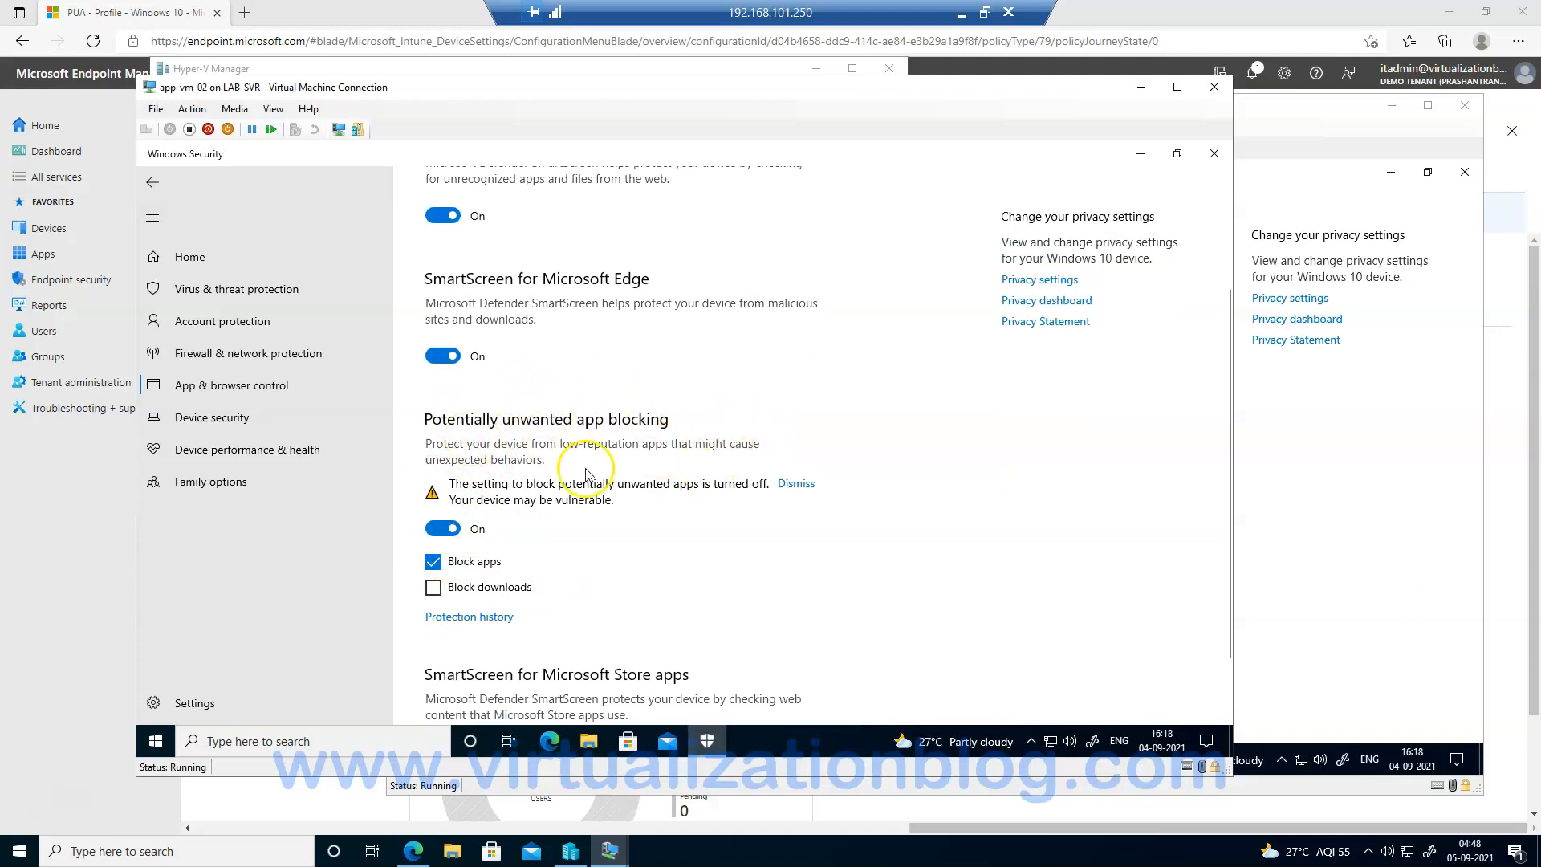
click(442, 534)
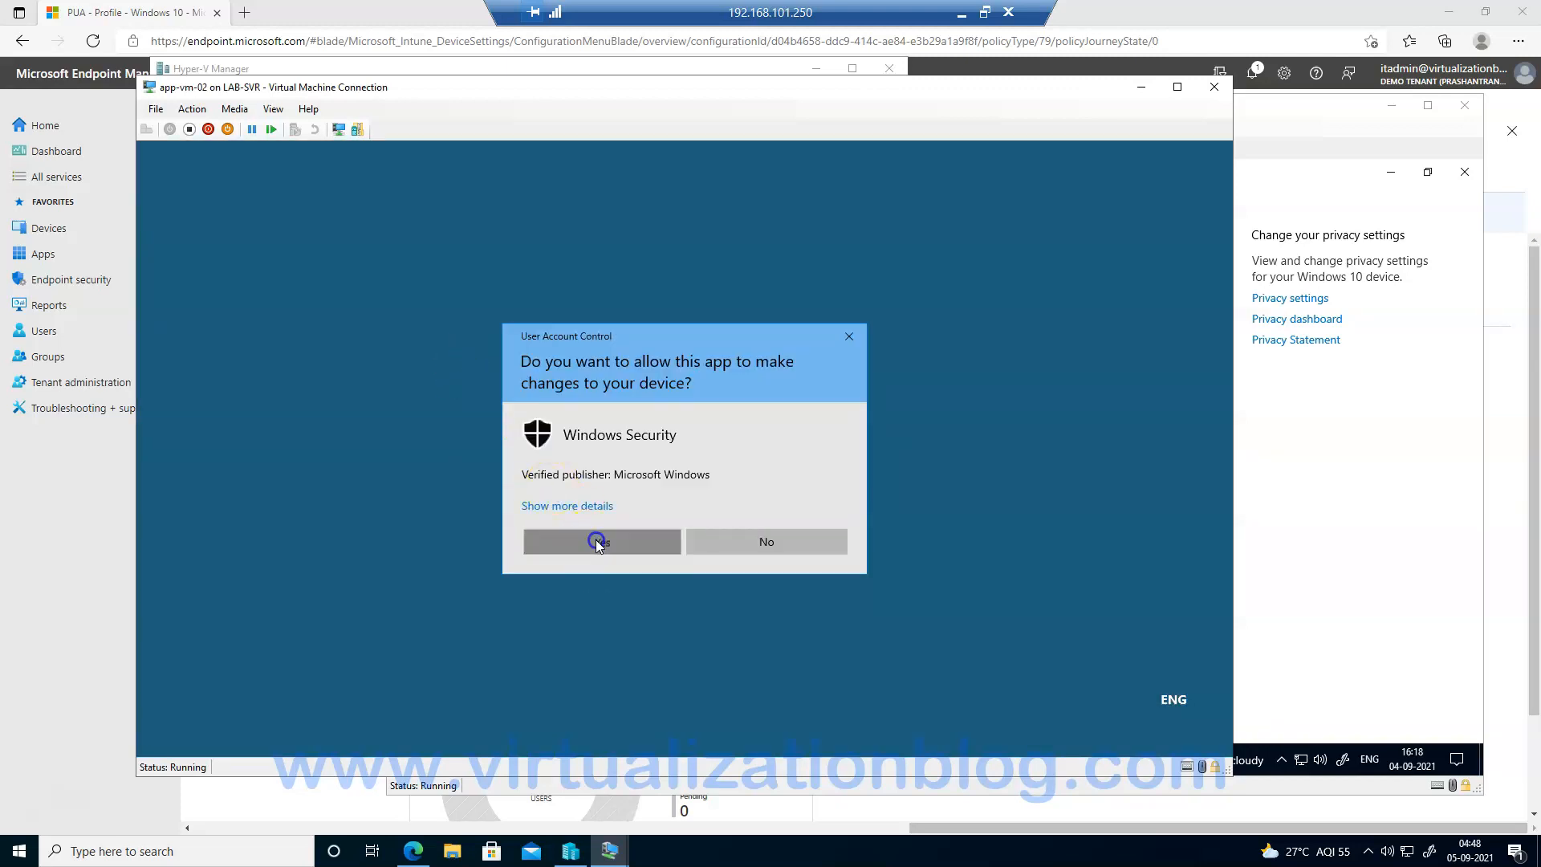
click(592, 542)
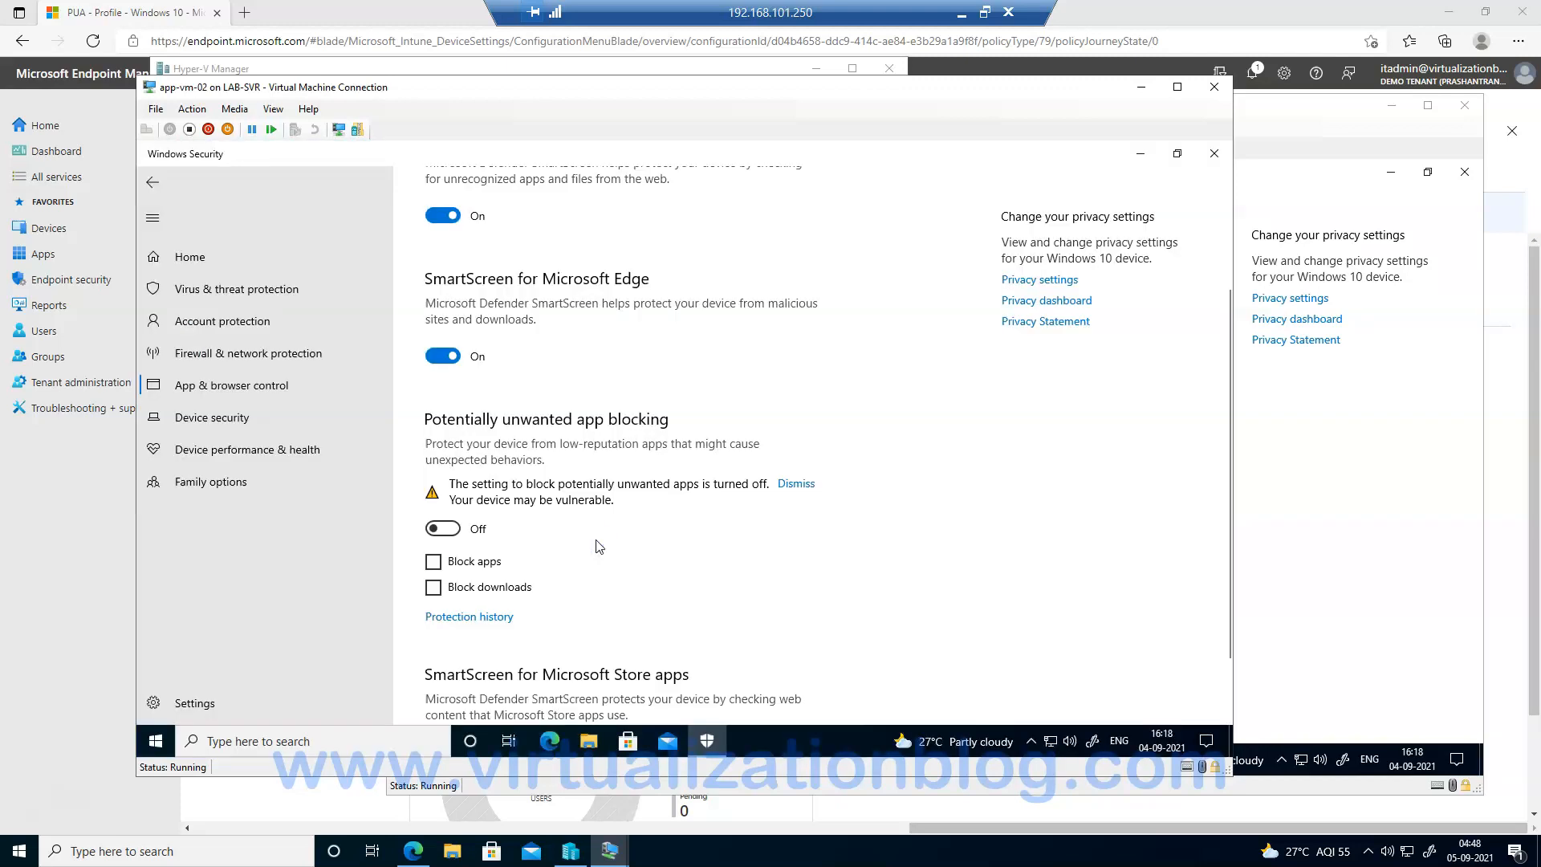
On app-vm-02, open the Demo Tenant connection info under Access work or school and start a device sync.
click(156, 745)
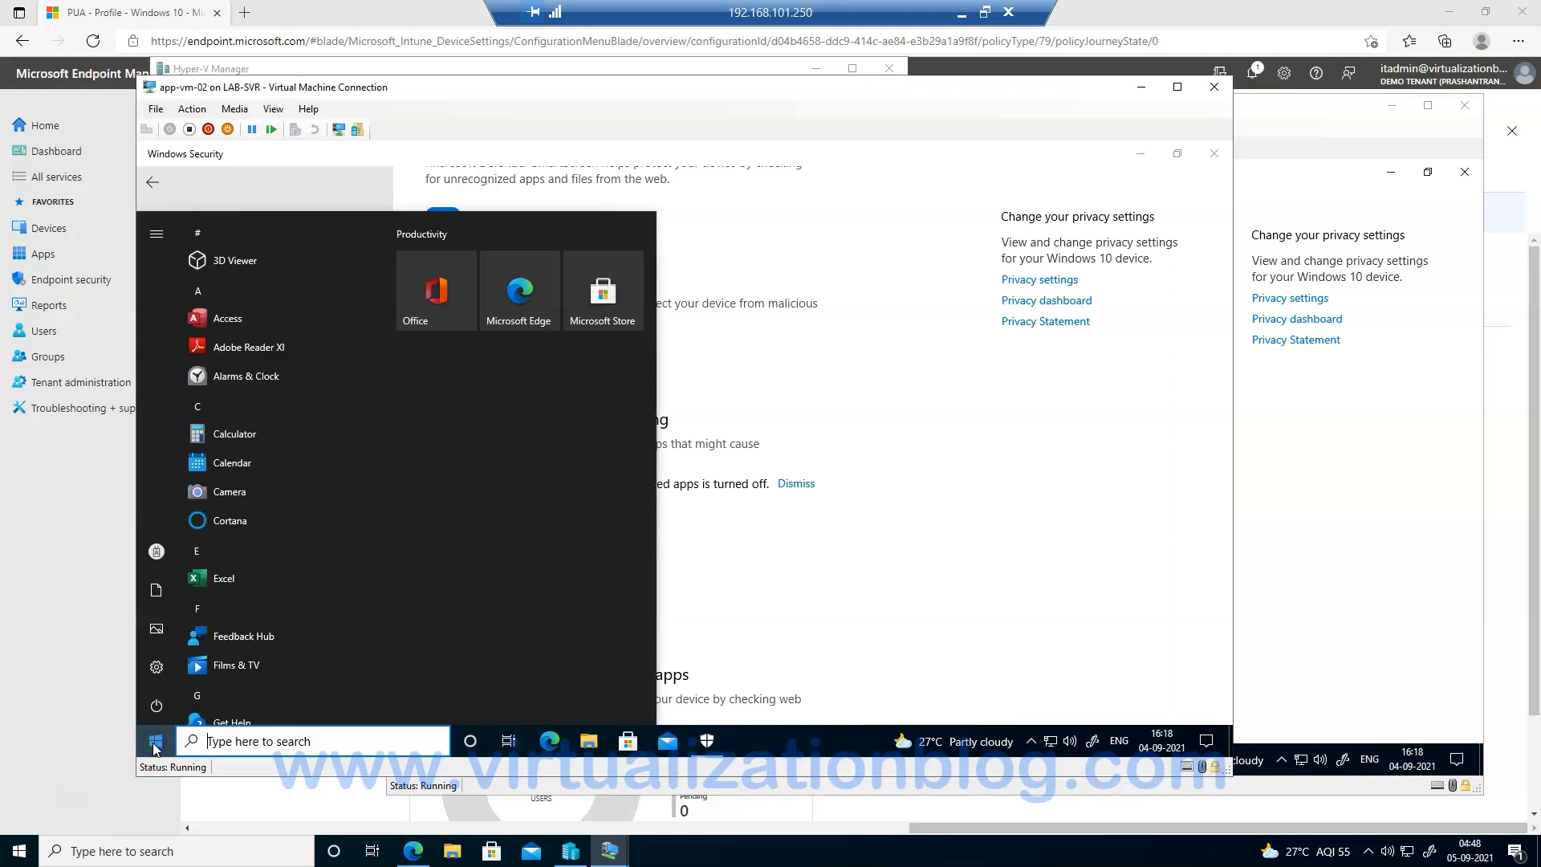
text(joi)
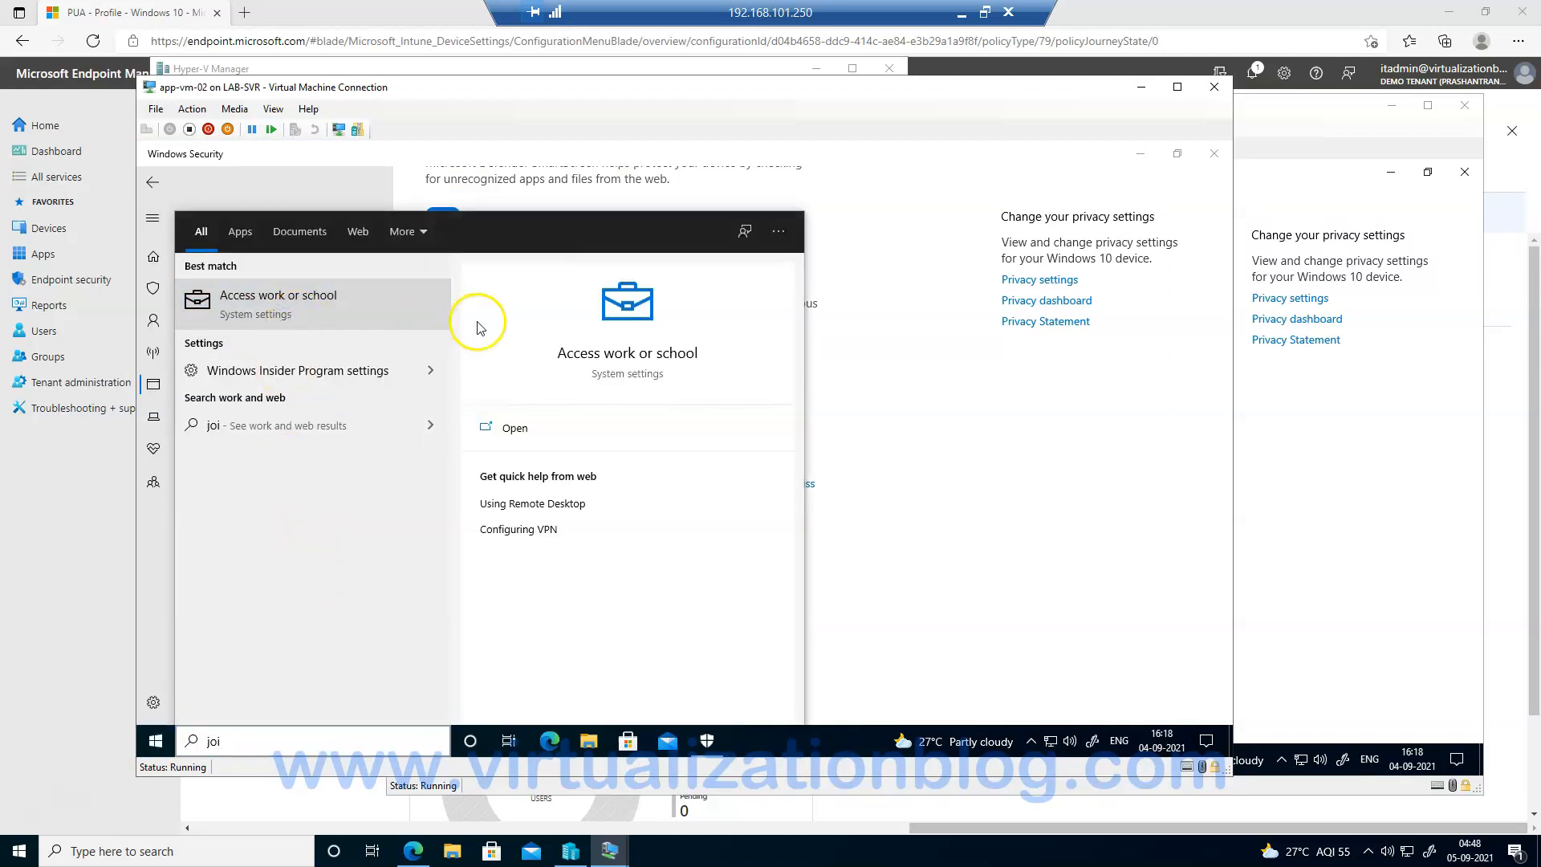
key(Return)
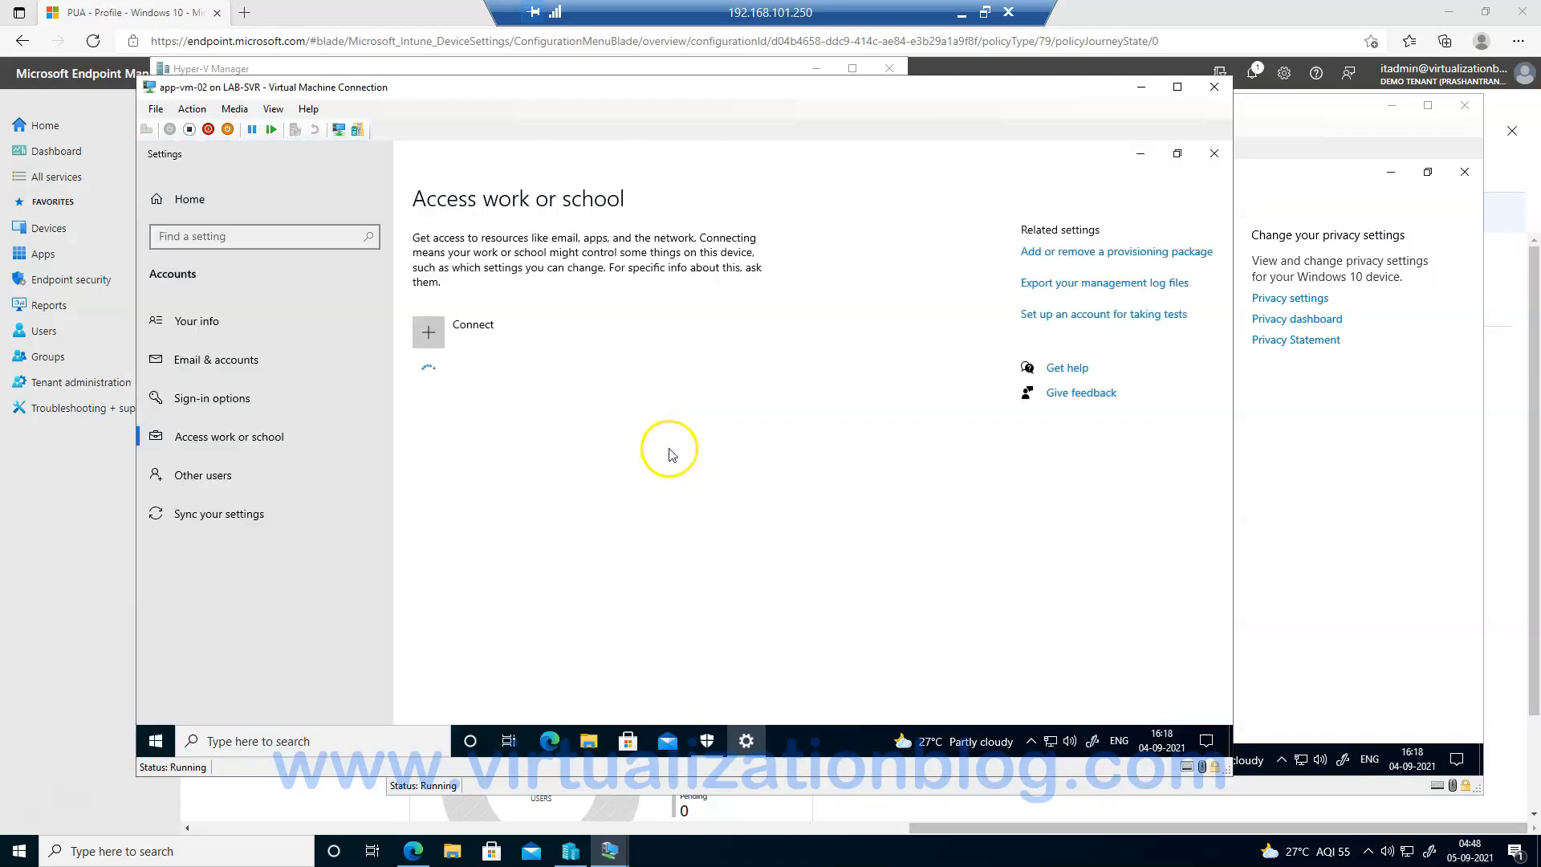
click(529, 380)
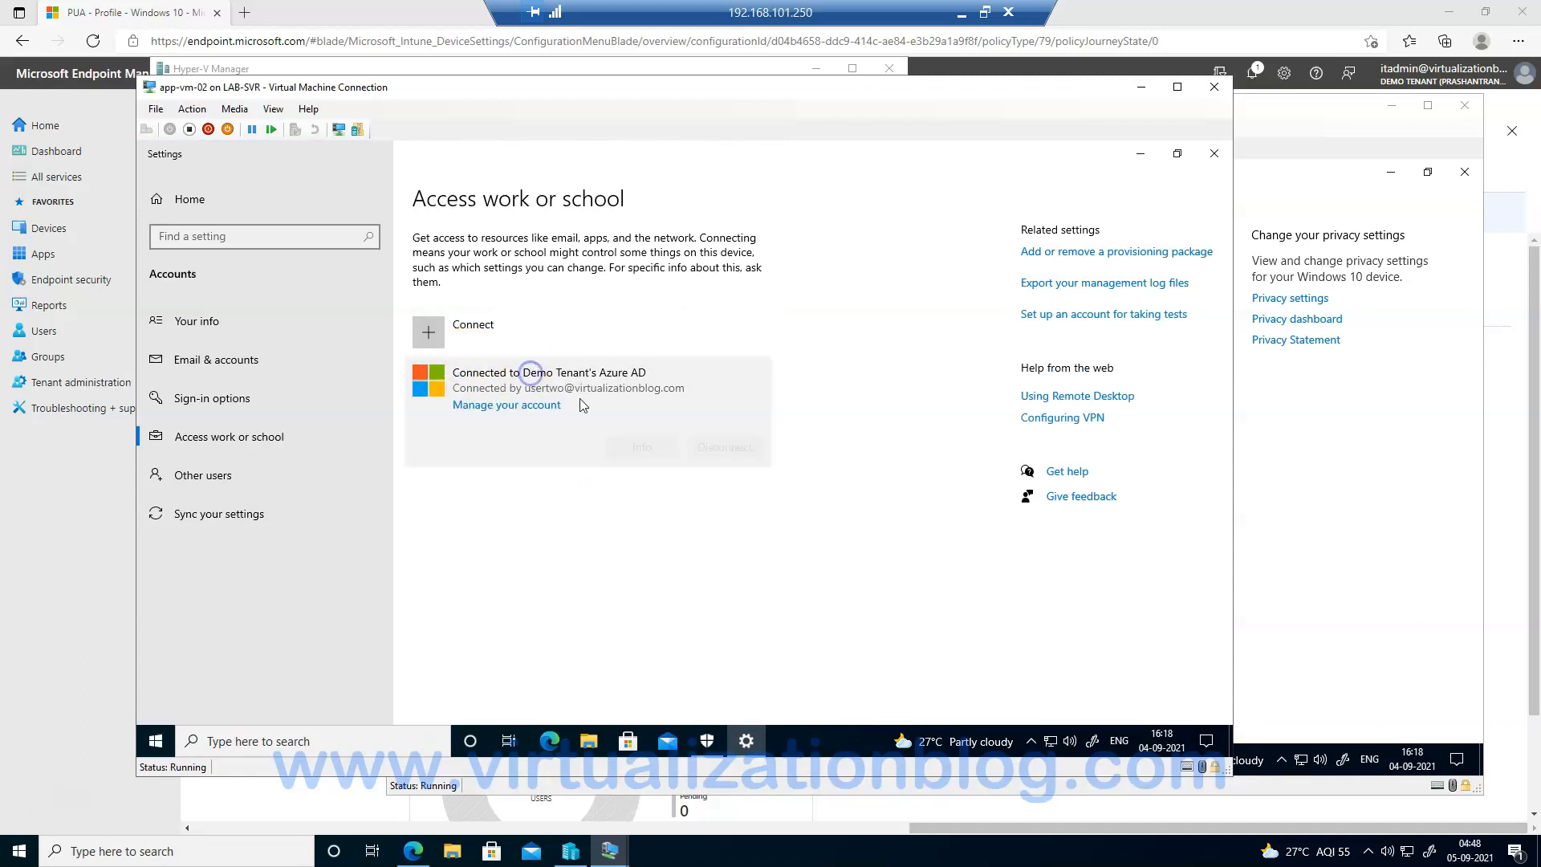
click(640, 447)
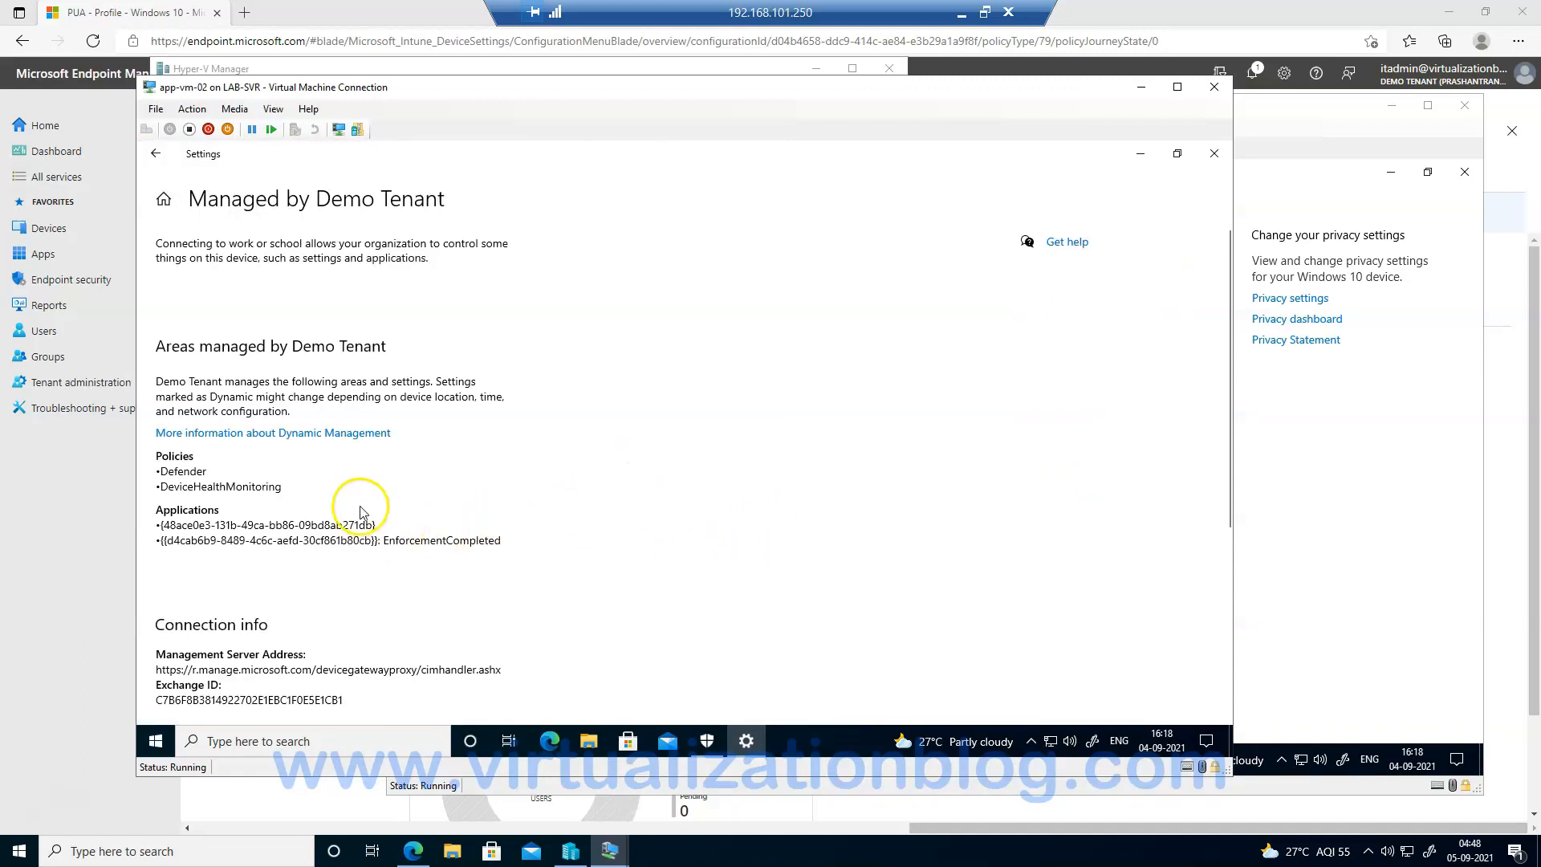
scroll(401, 522, down, 4)
click(206, 555)
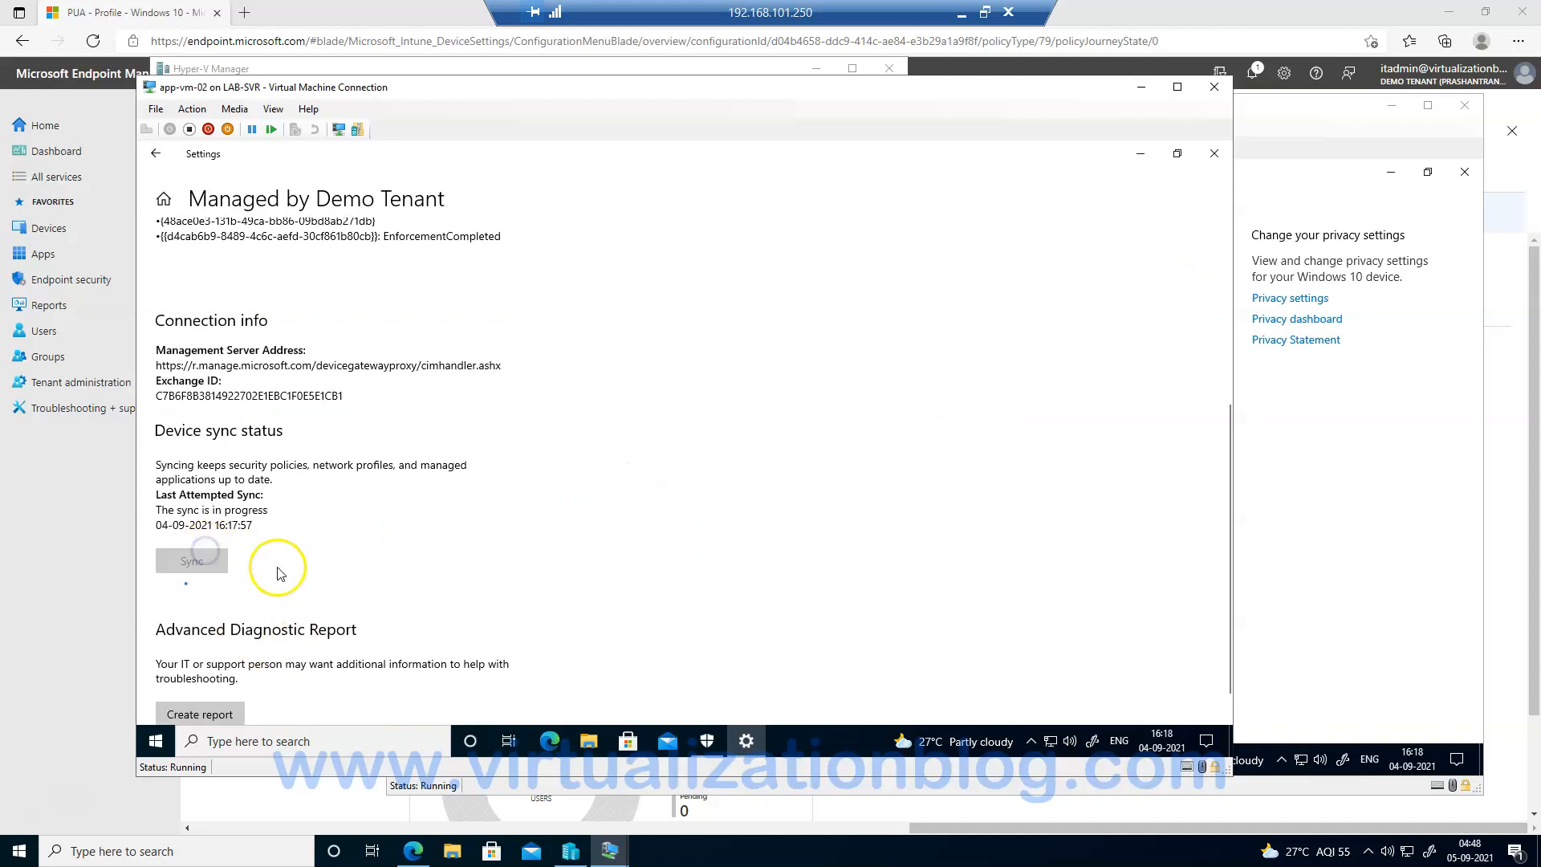
On app-vm-01, open the Demo Tenant connection info under Access work or school and start a device sync.
click(1358, 430)
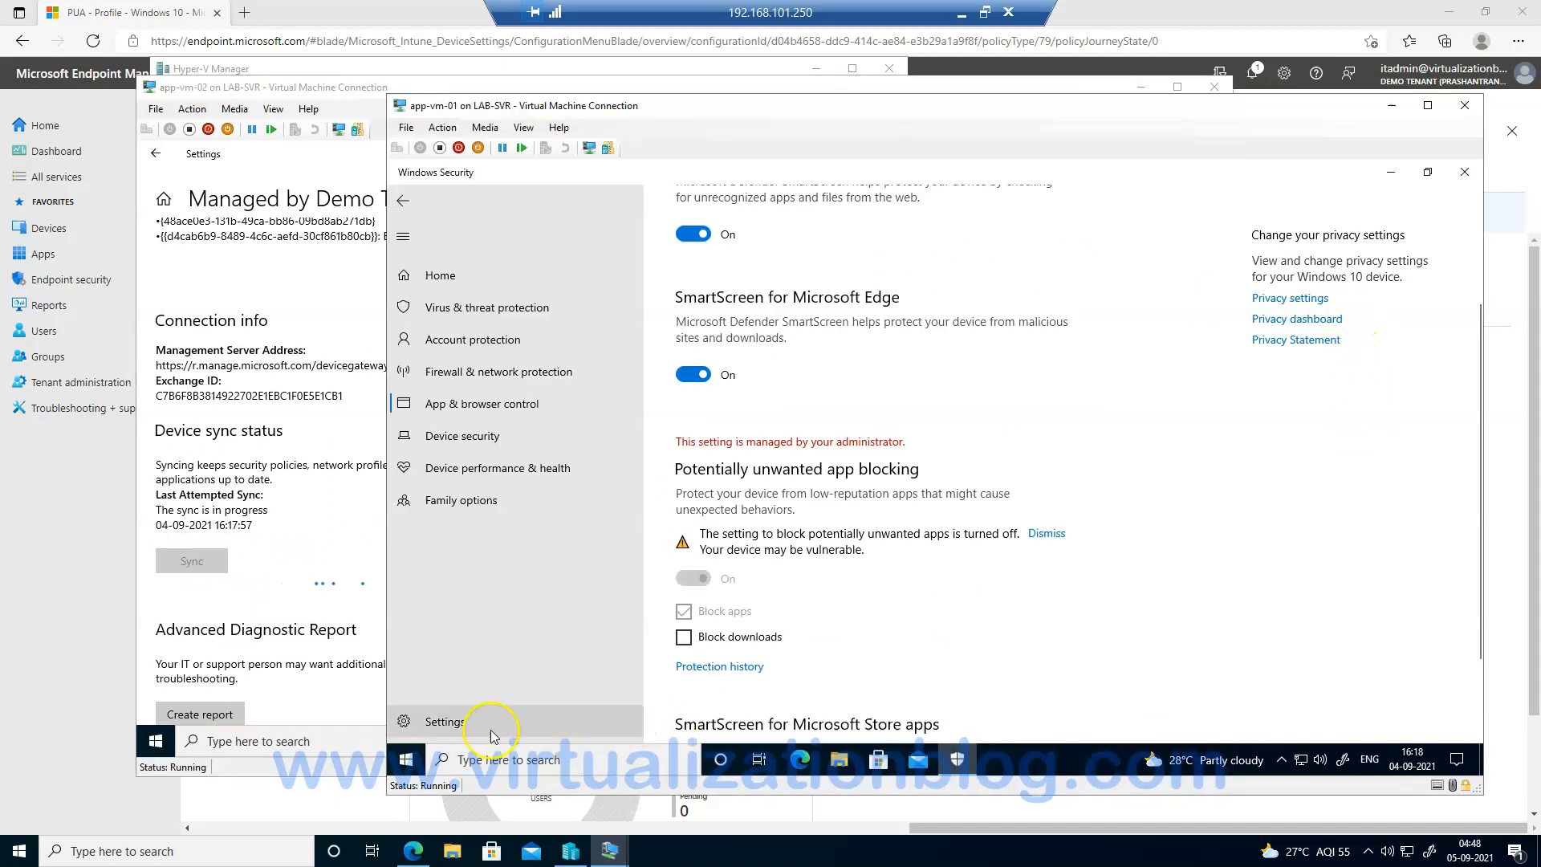
click(407, 760)
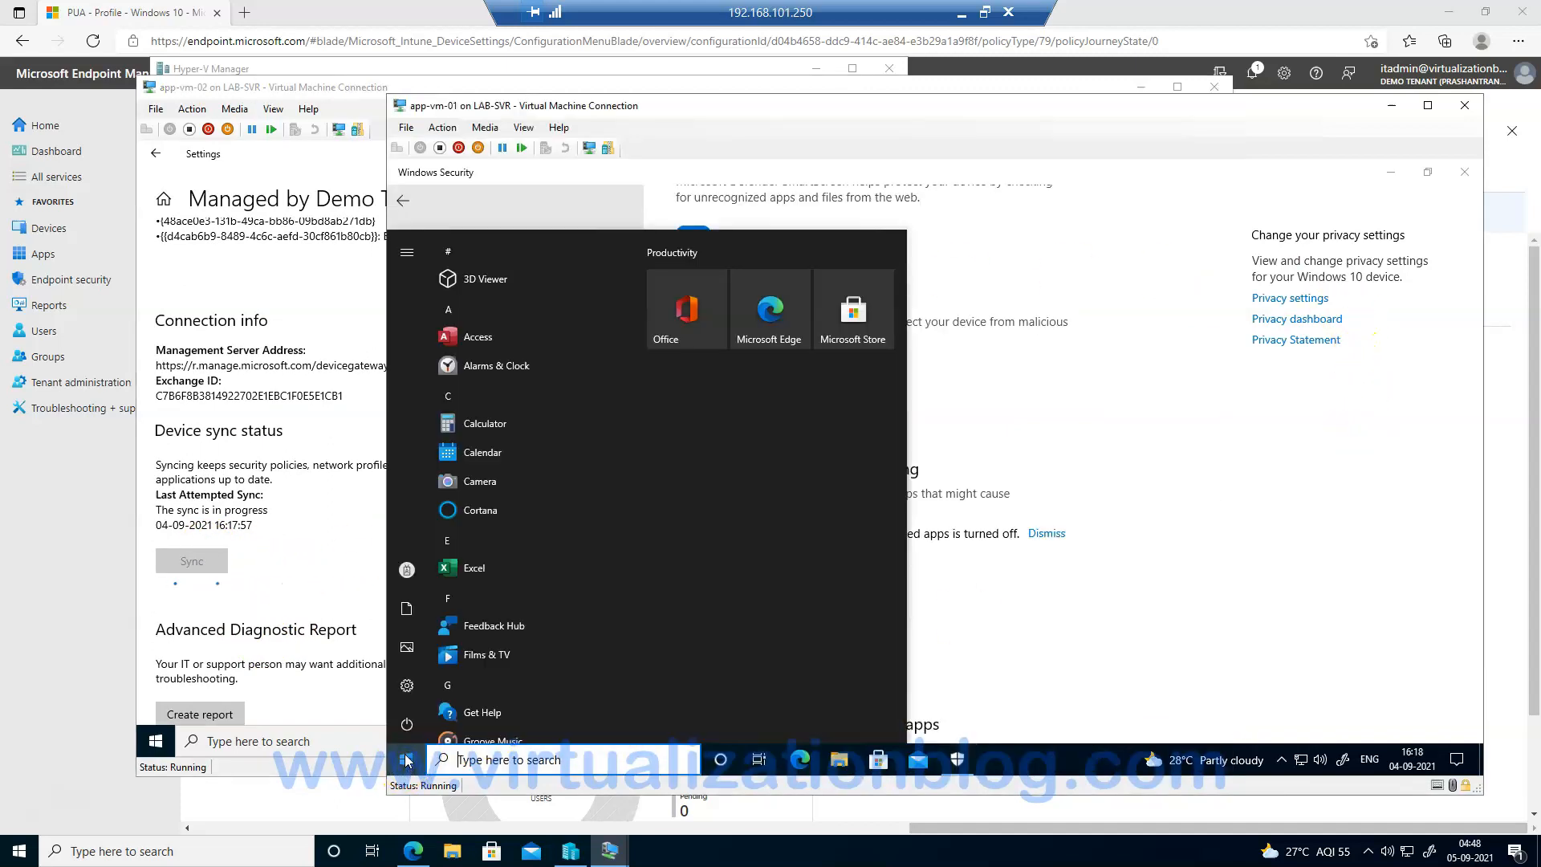
text(joi)
click(538, 327)
click(883, 405)
click(803, 465)
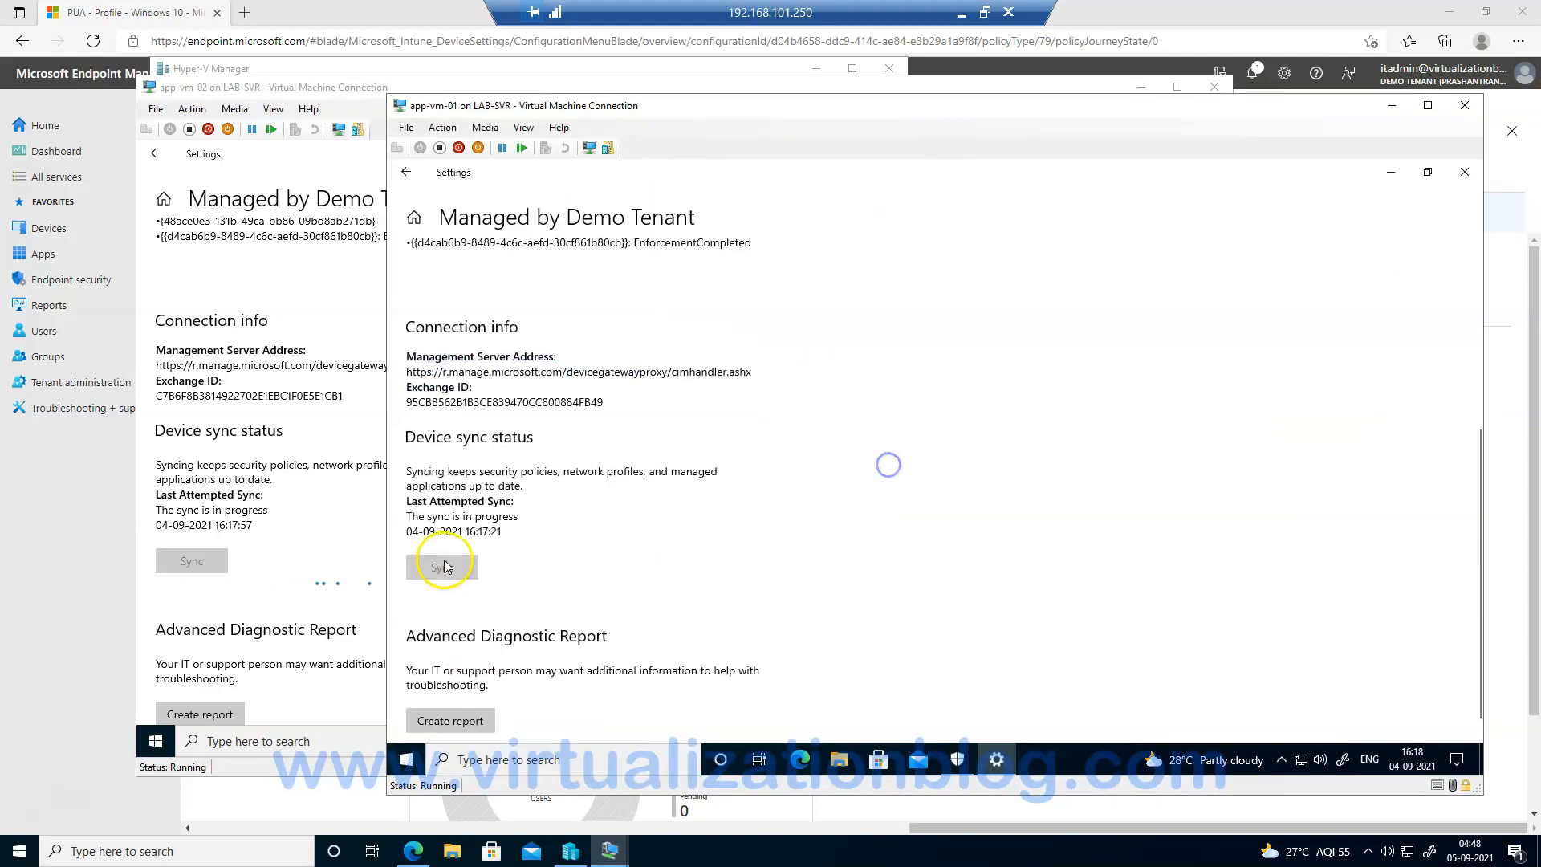
Return to the PUA - Profile - Windows 10 profile in Endpoint Manager and check its user and device deployment status.
click(413, 855)
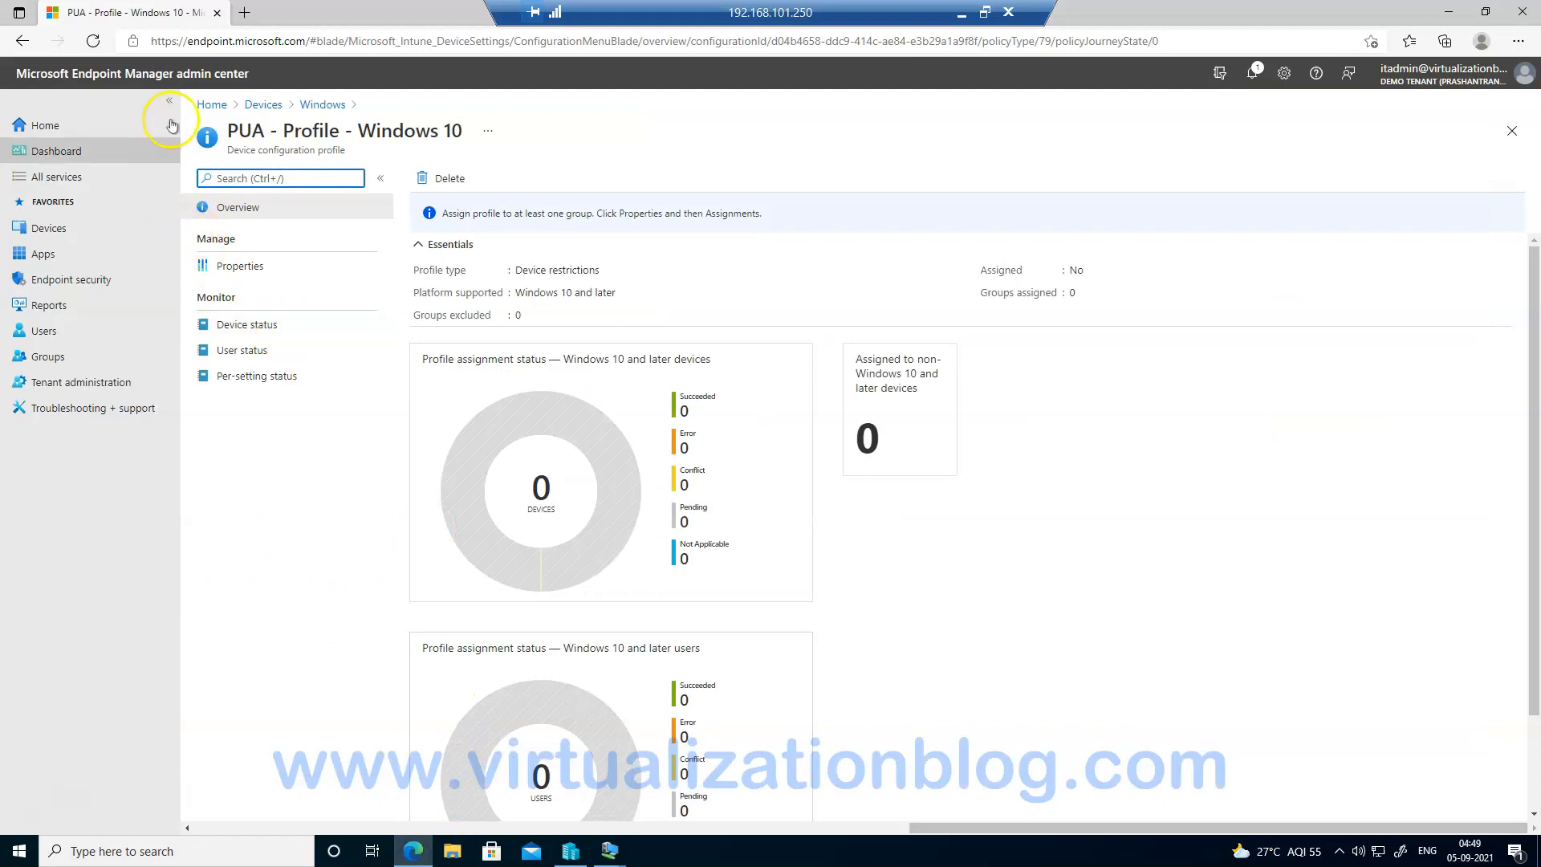
click(243, 324)
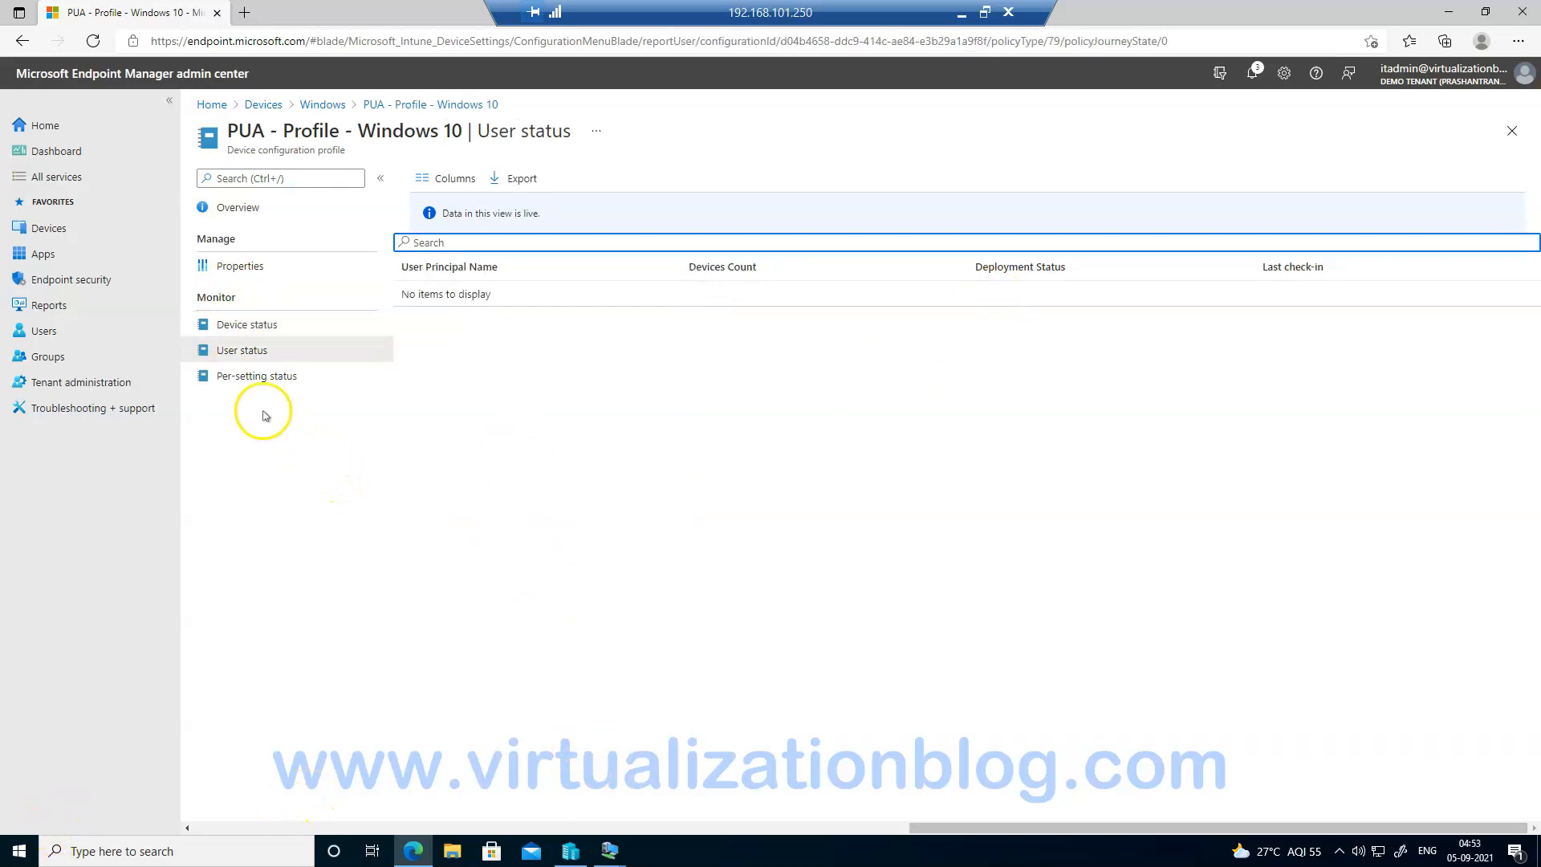
click(260, 326)
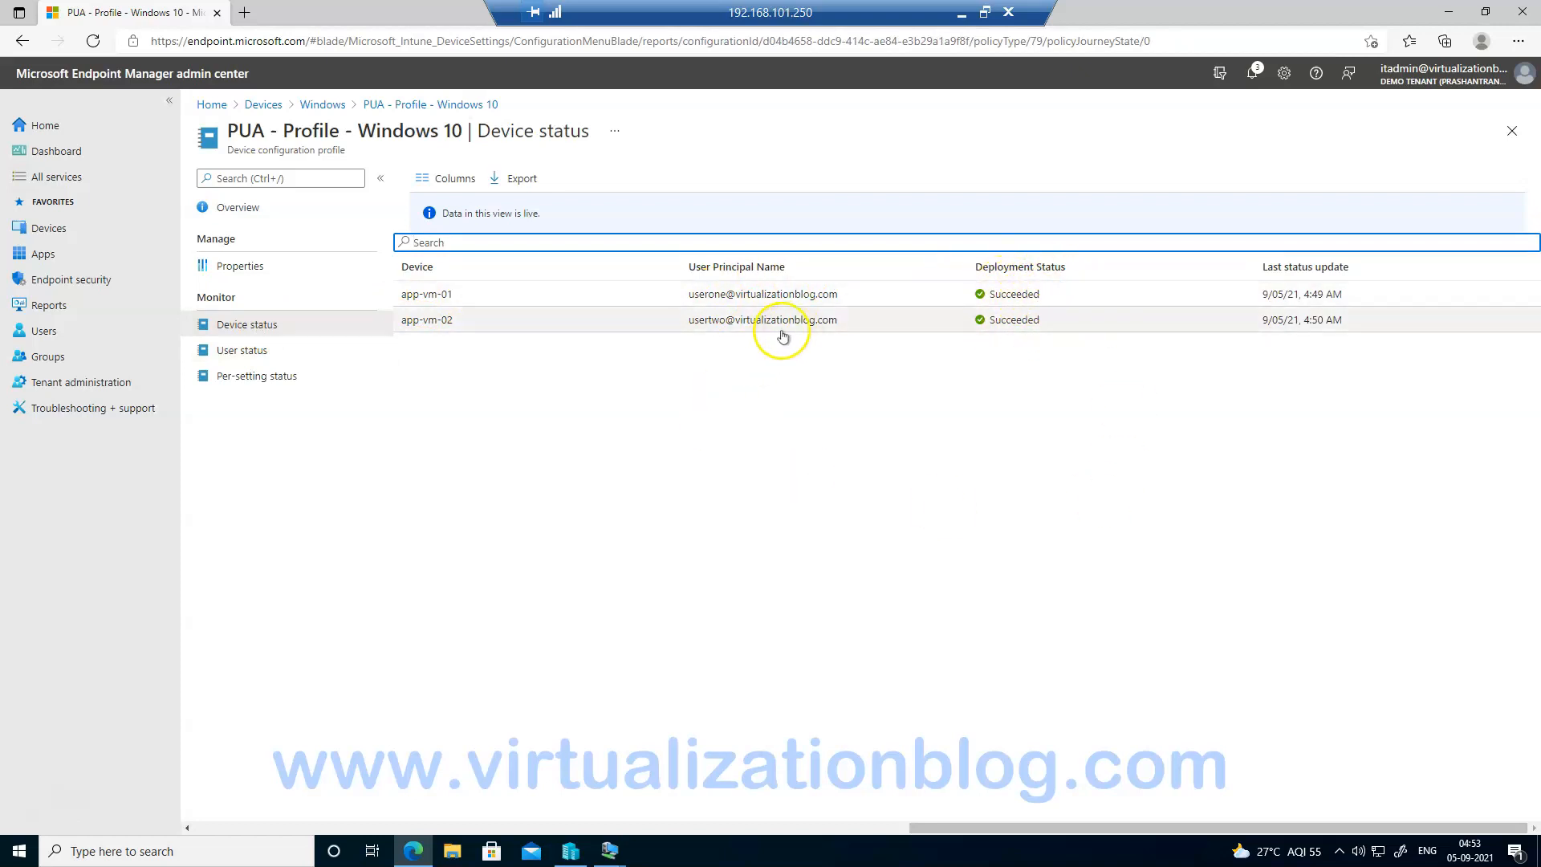
On app-vm-01, close the open windows, reopen Windows Security and examine the potentially unwanted app blocking setting under reputation-based protection.
click(609, 851)
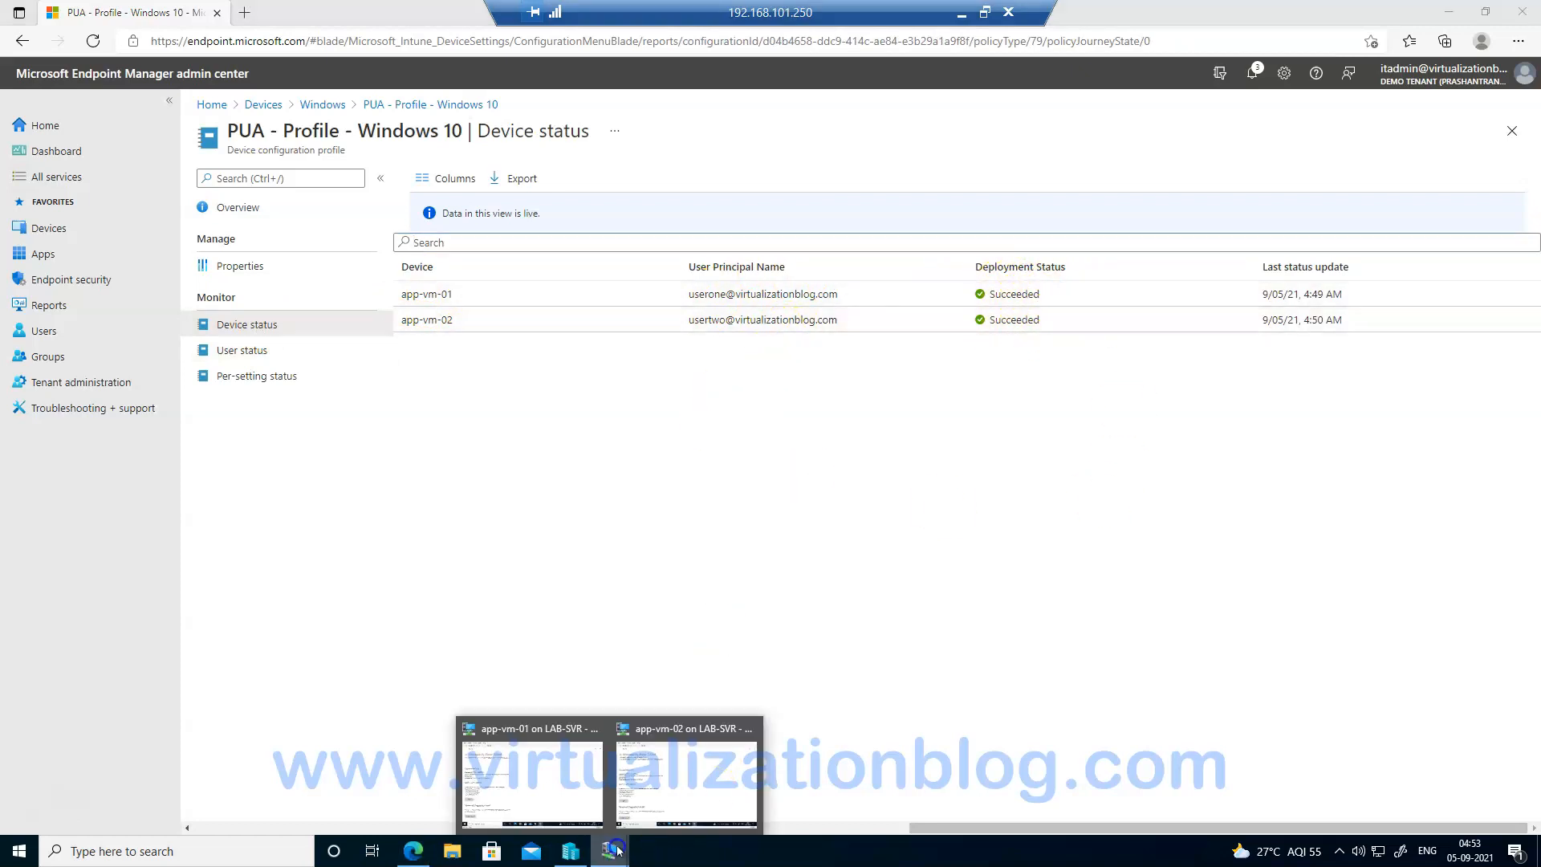
click(549, 771)
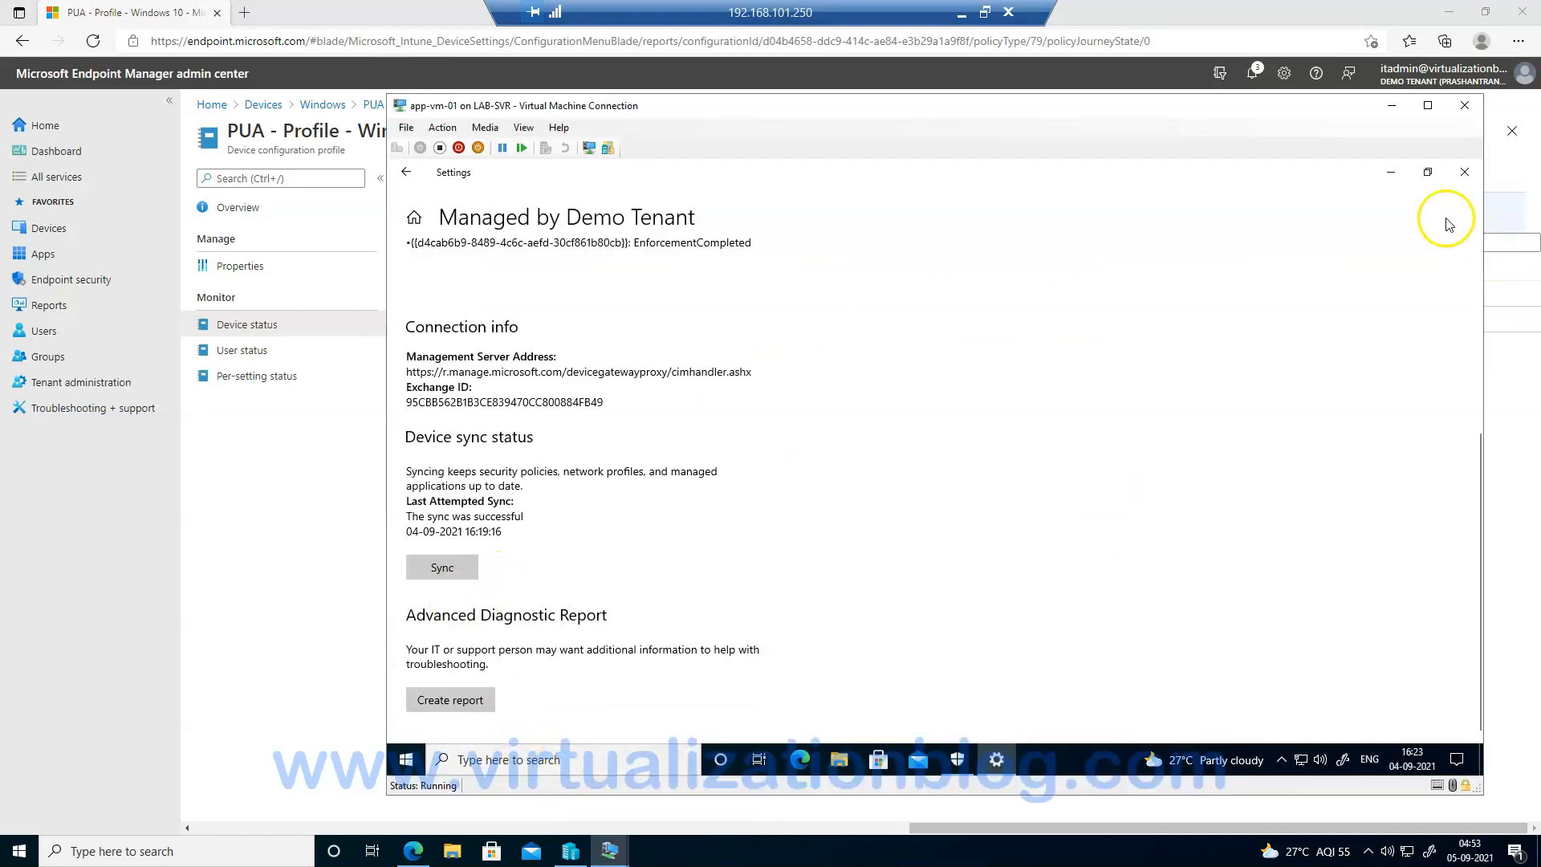
click(1465, 171)
click(1465, 172)
click(408, 758)
text(sec)
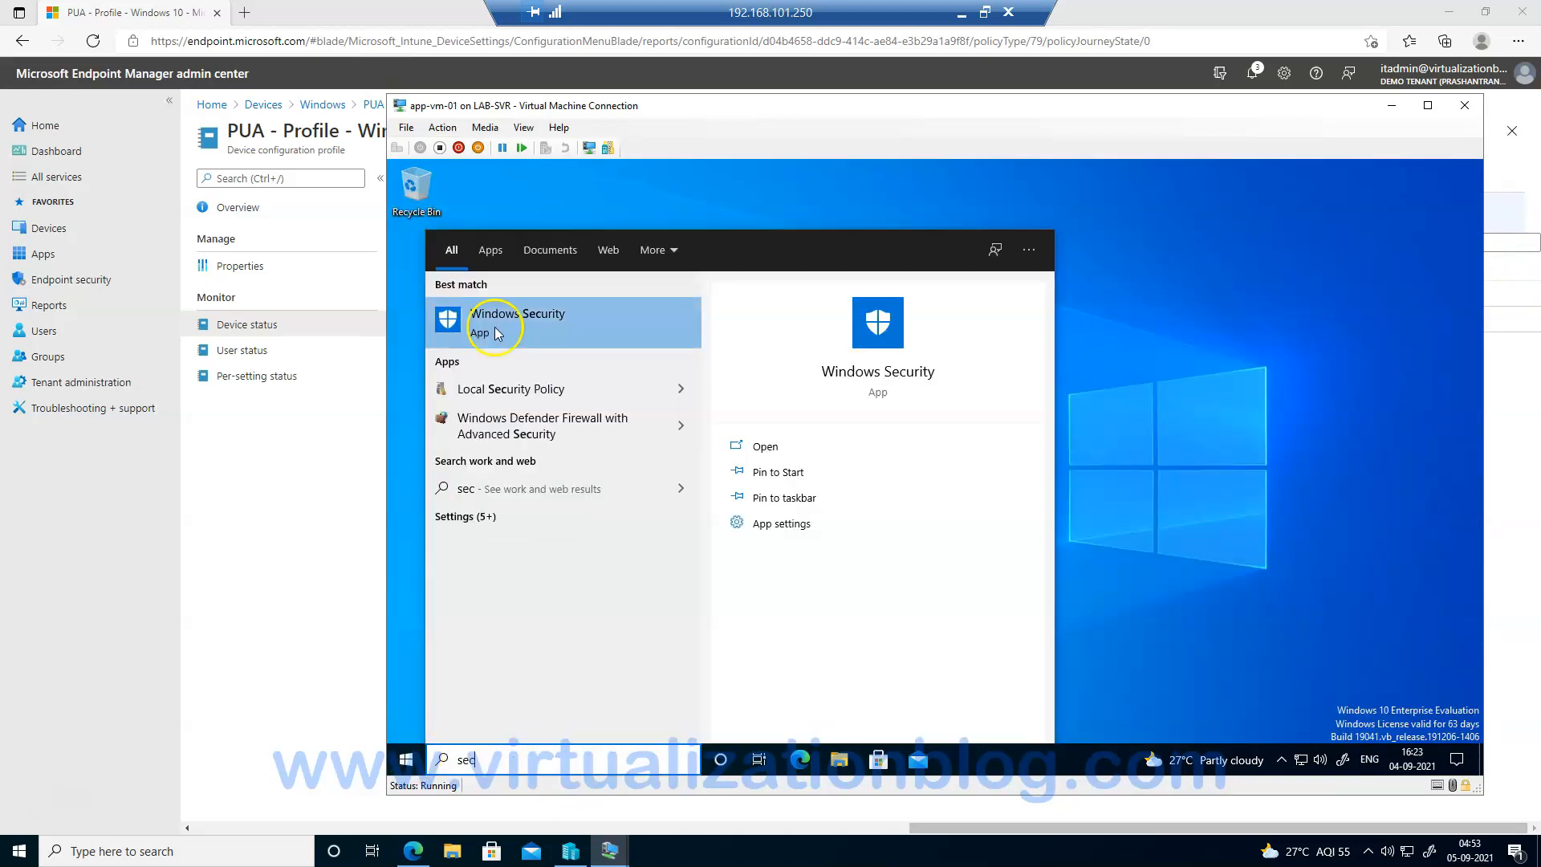
click(496, 333)
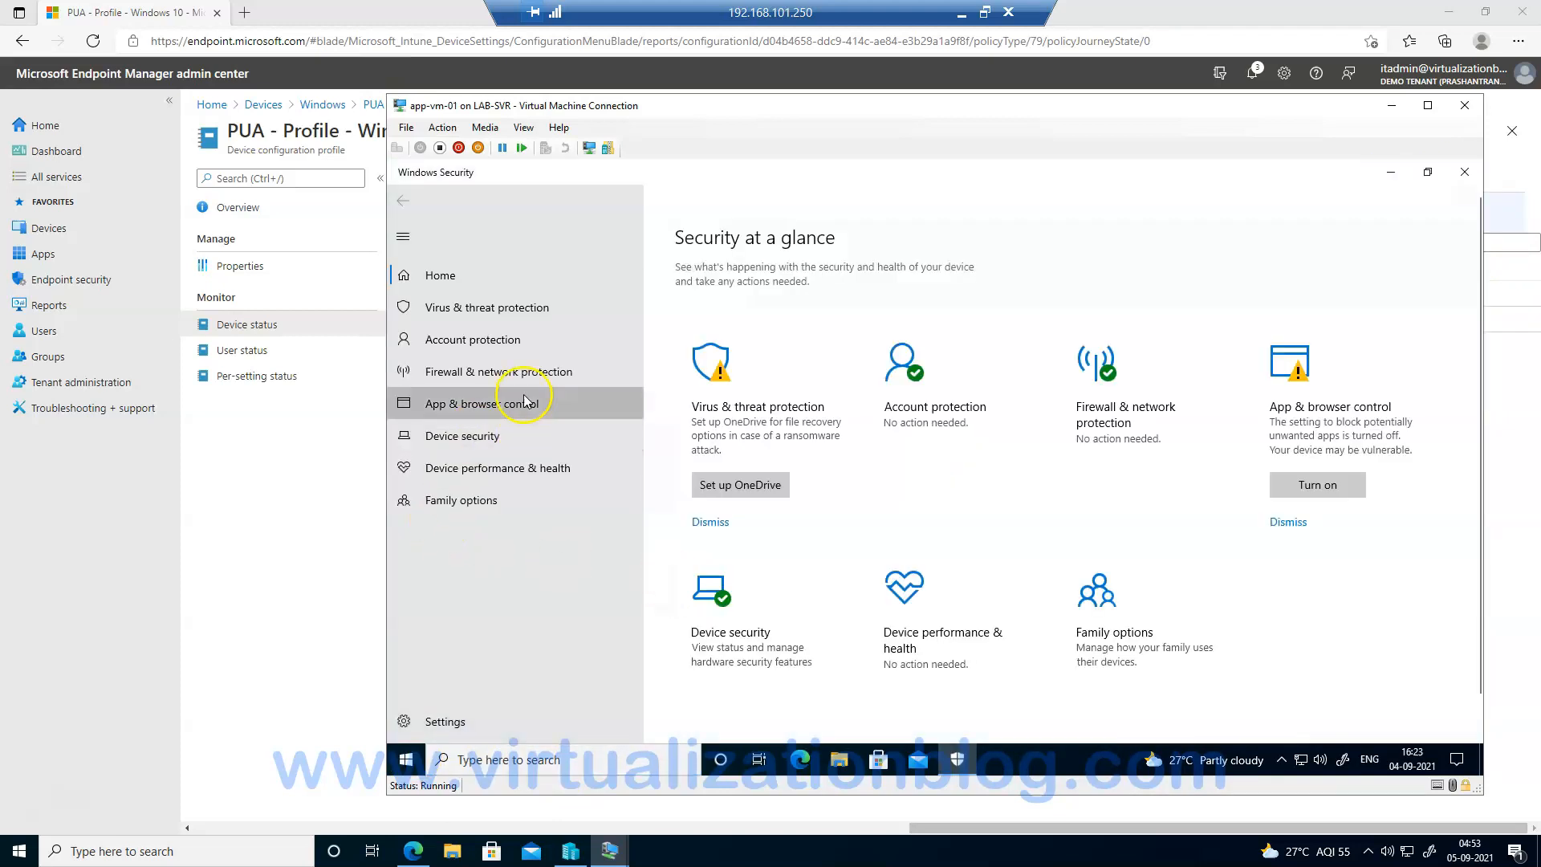
click(533, 402)
click(729, 456)
scroll(886, 569, down, 3)
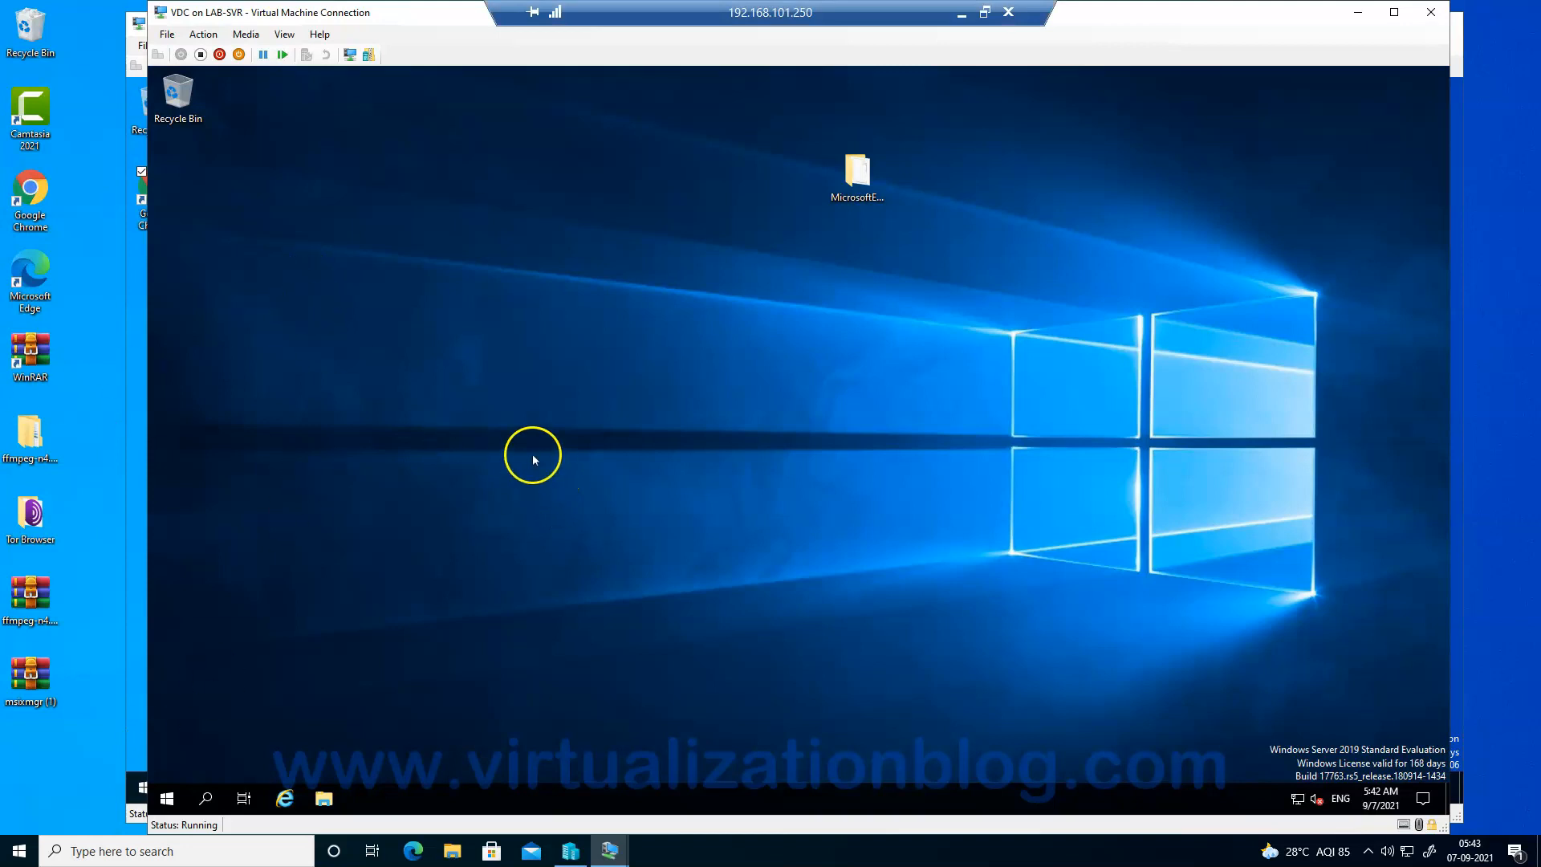
Bring the app-vm-04 virtual machine forward and view its potentially unwanted app blocking setting in Windows Security's reputation-based protection settings.
click(492, 17)
drag(492, 17, 692, 16)
click(262, 190)
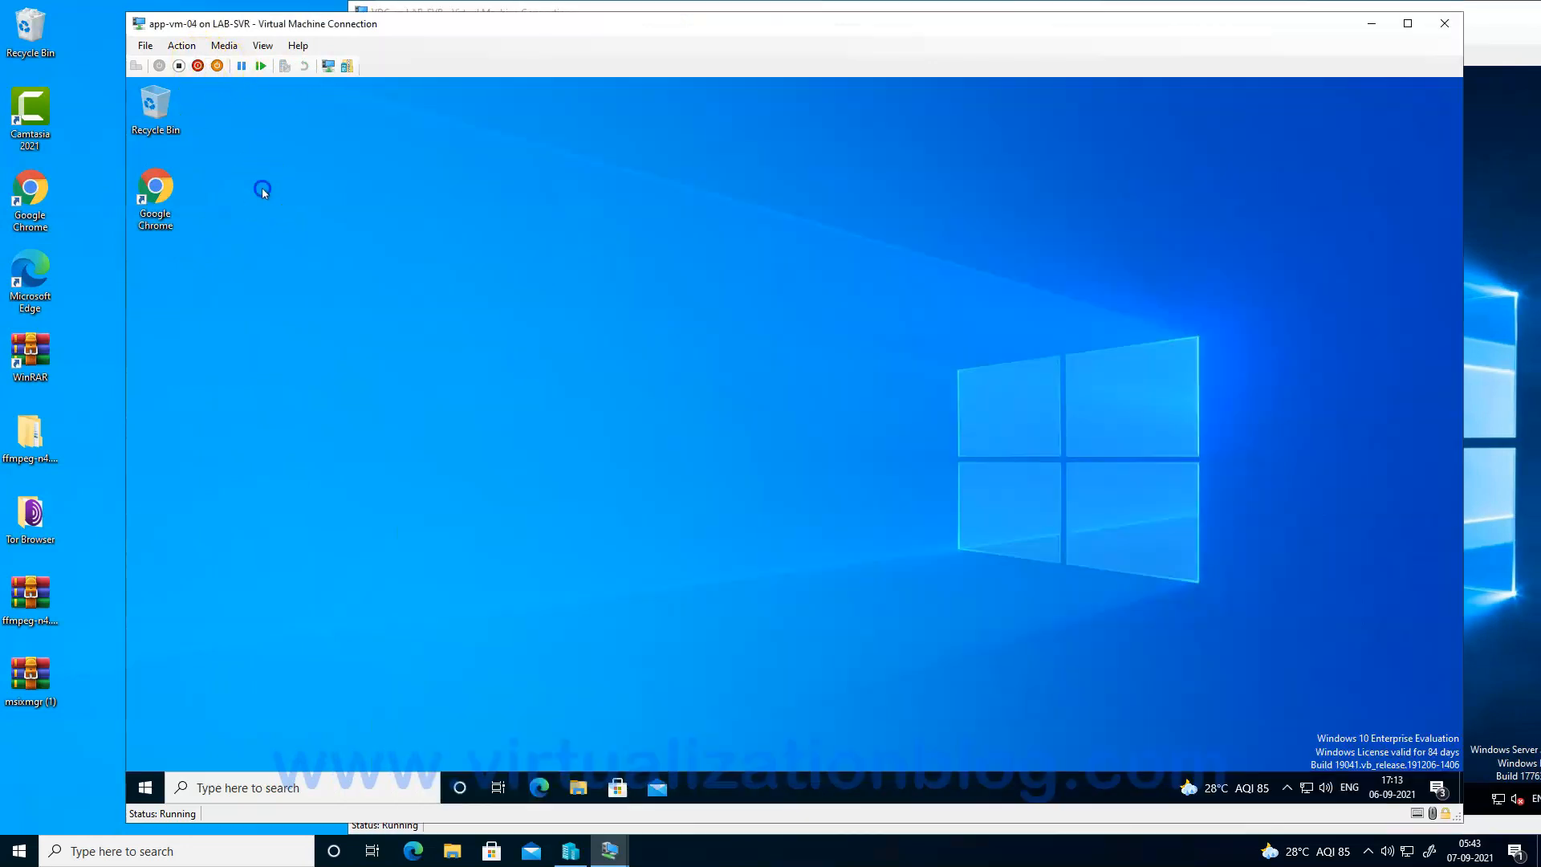
click(150, 795)
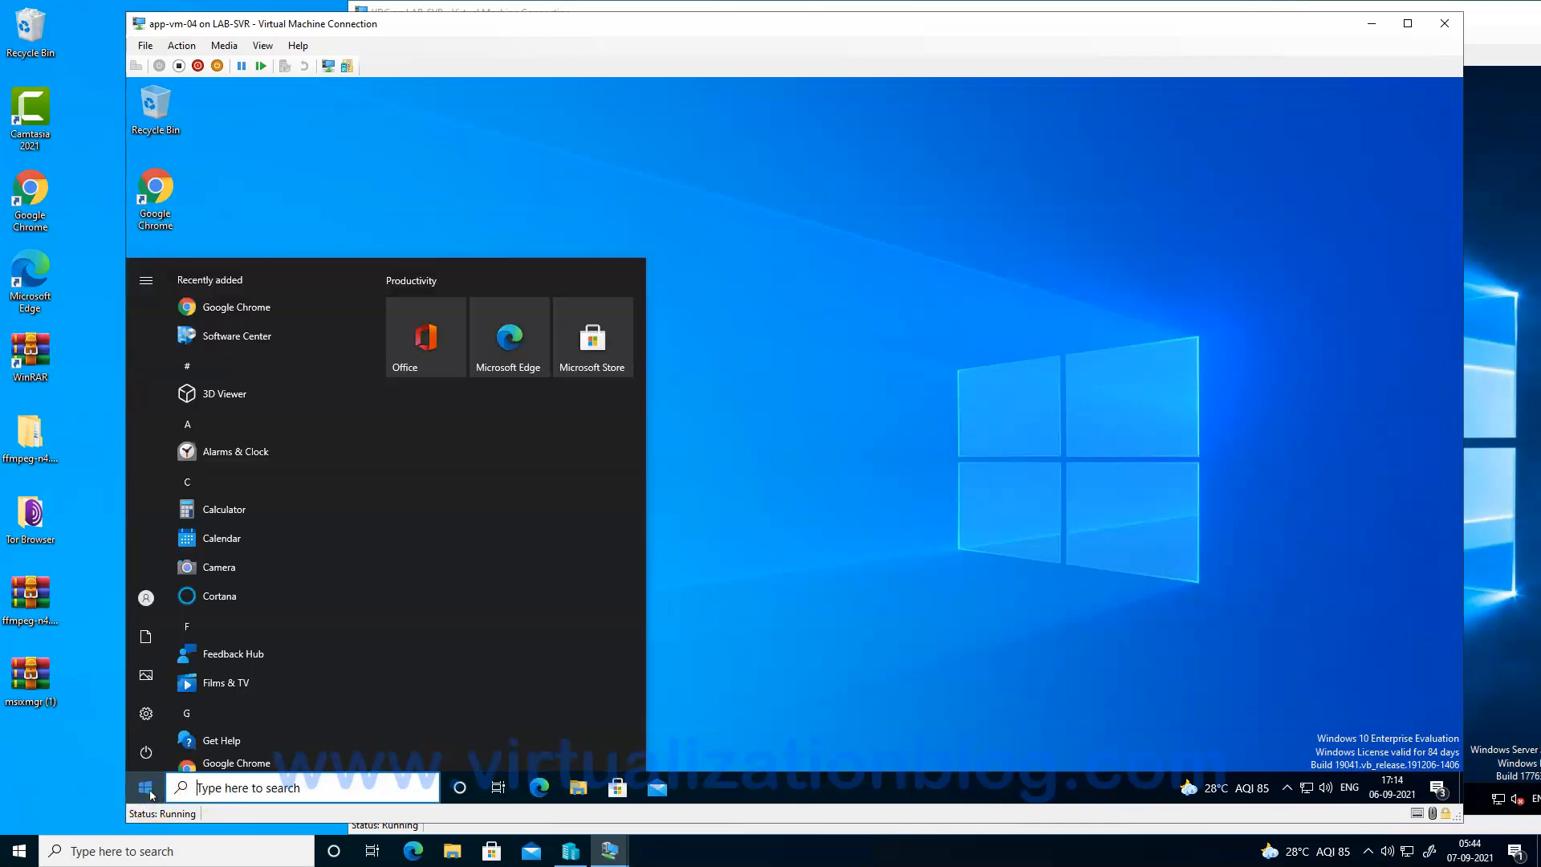
text(sec)
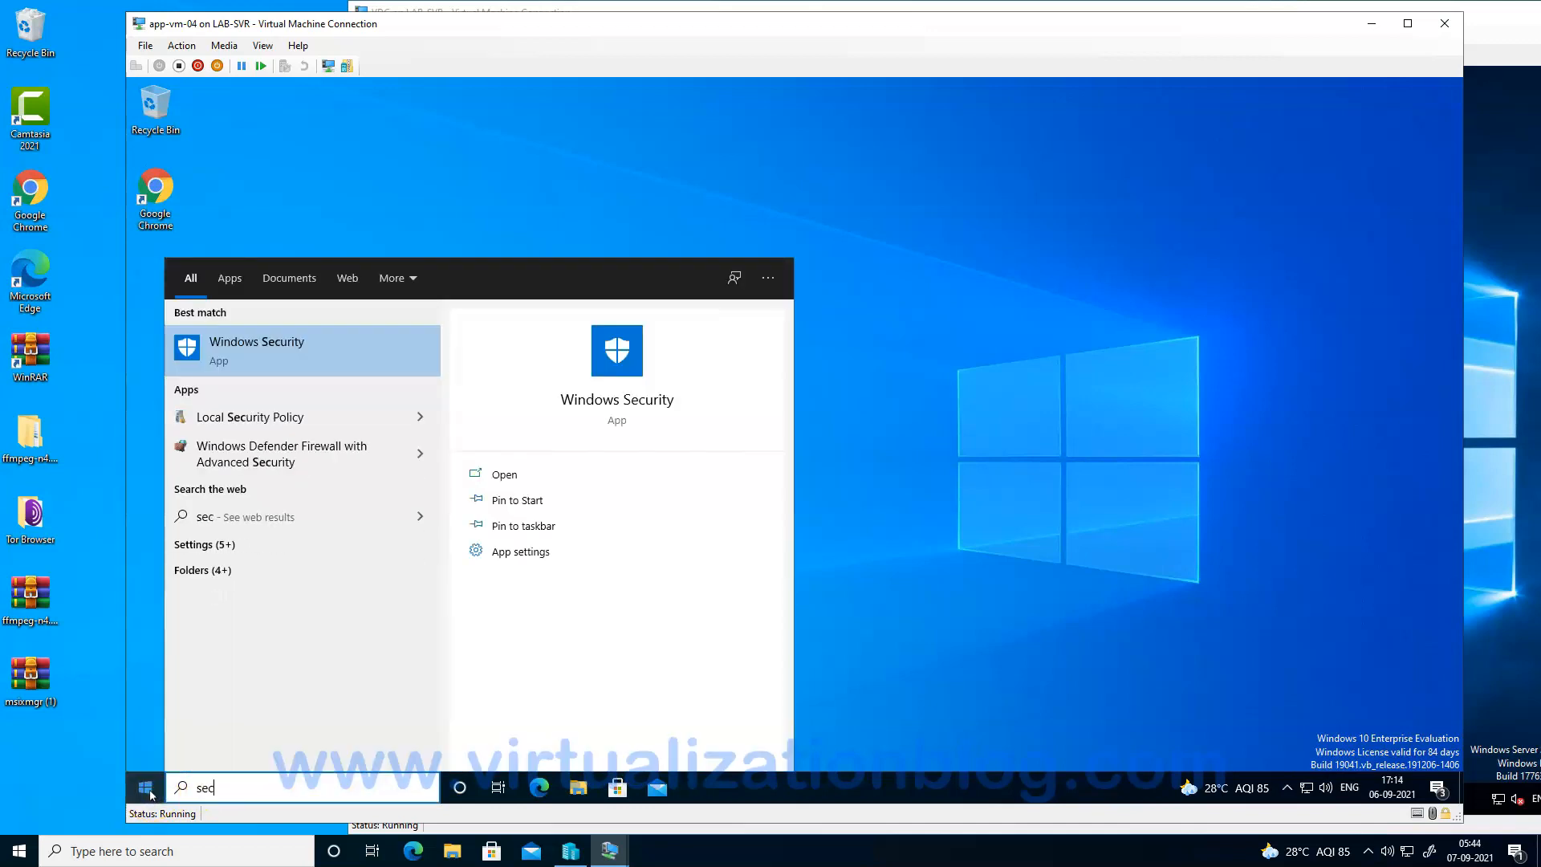
click(259, 343)
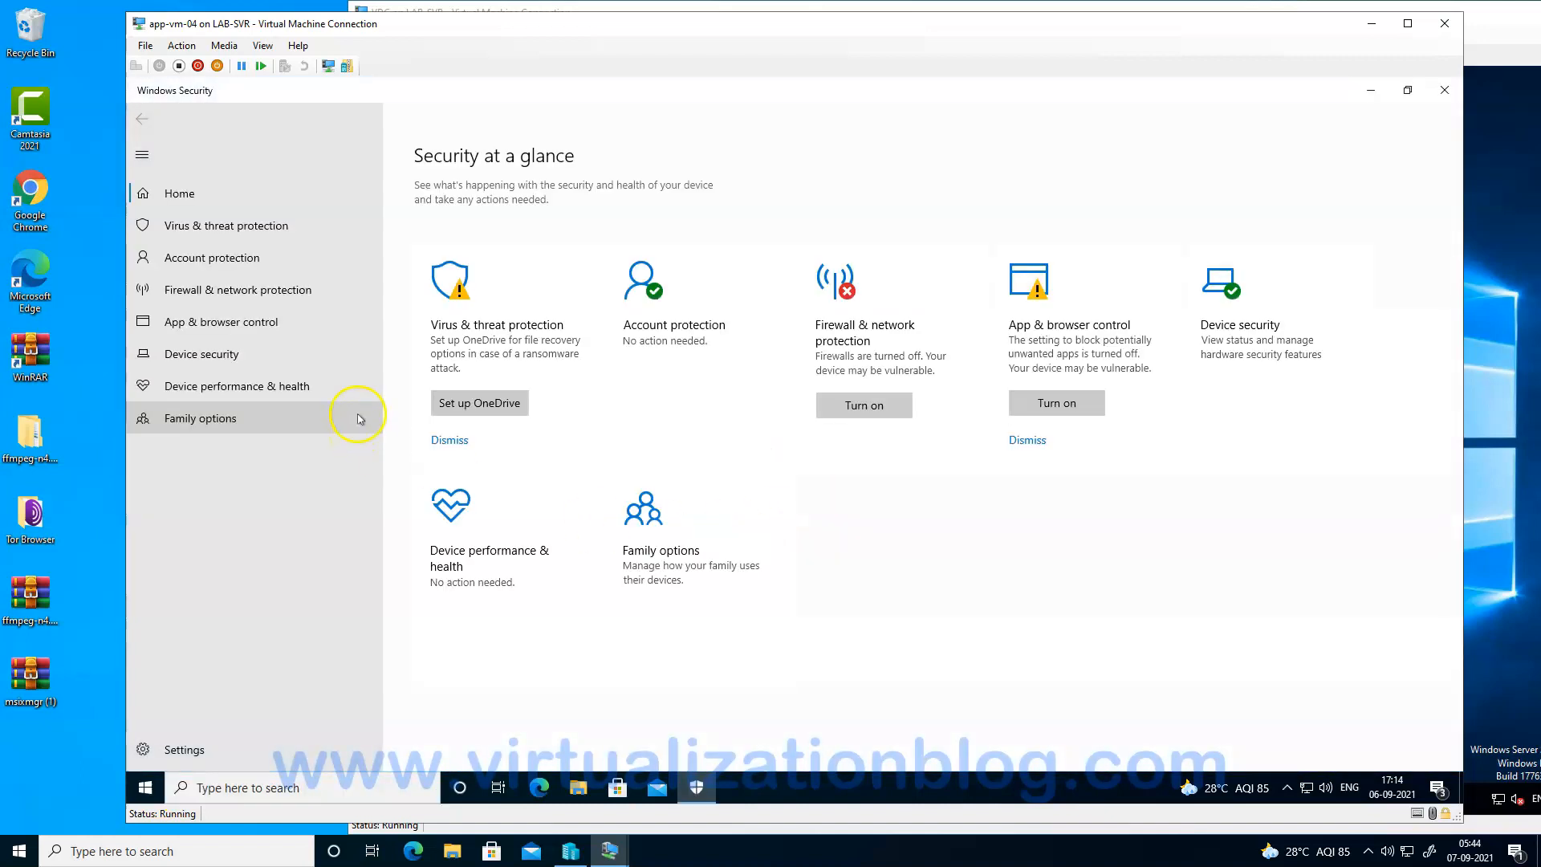
click(232, 323)
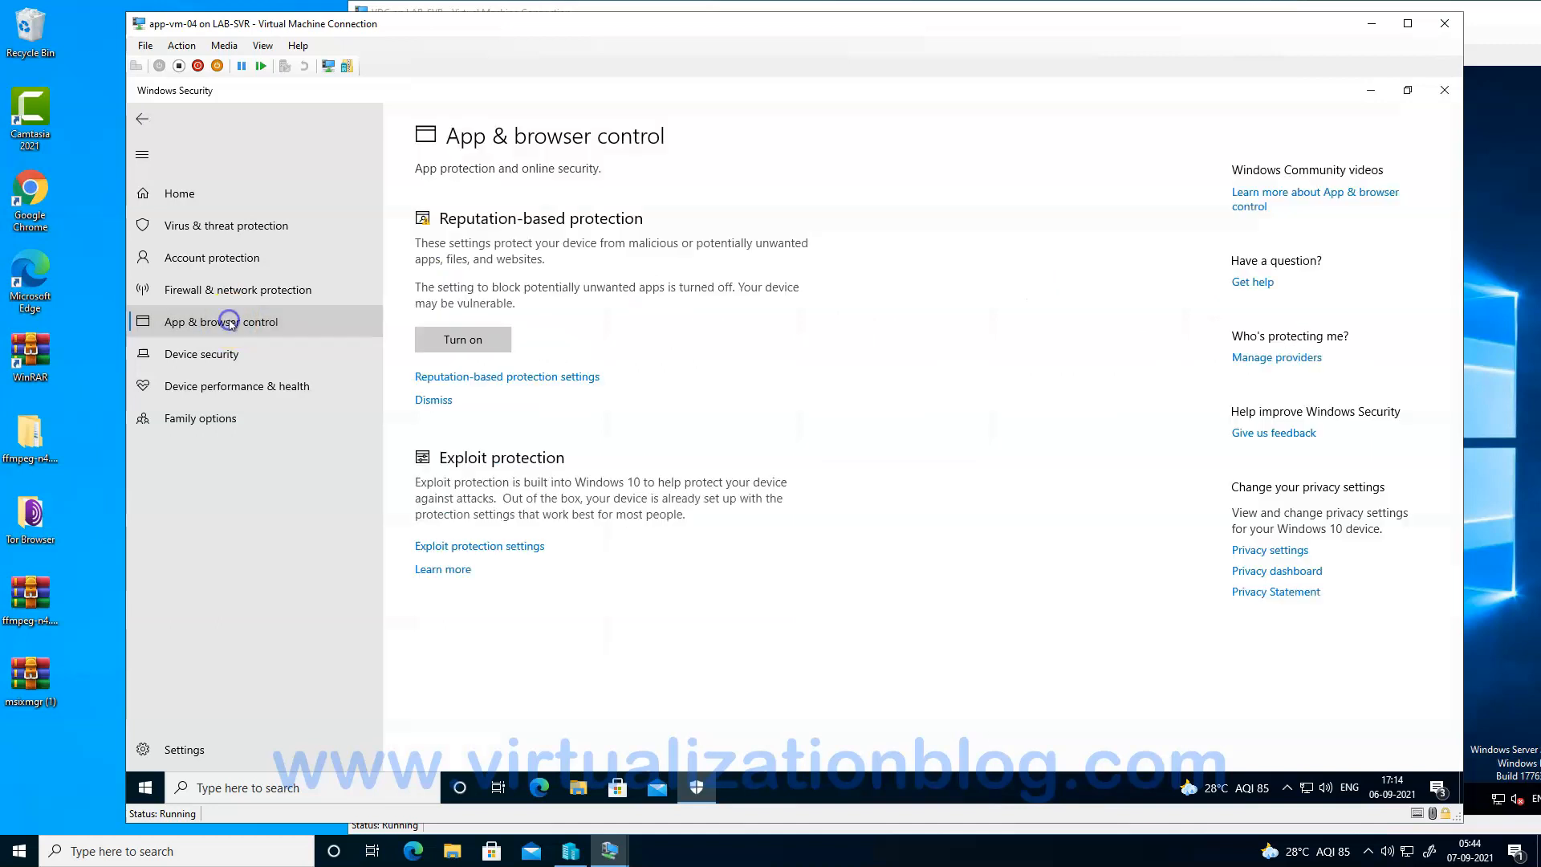
click(482, 385)
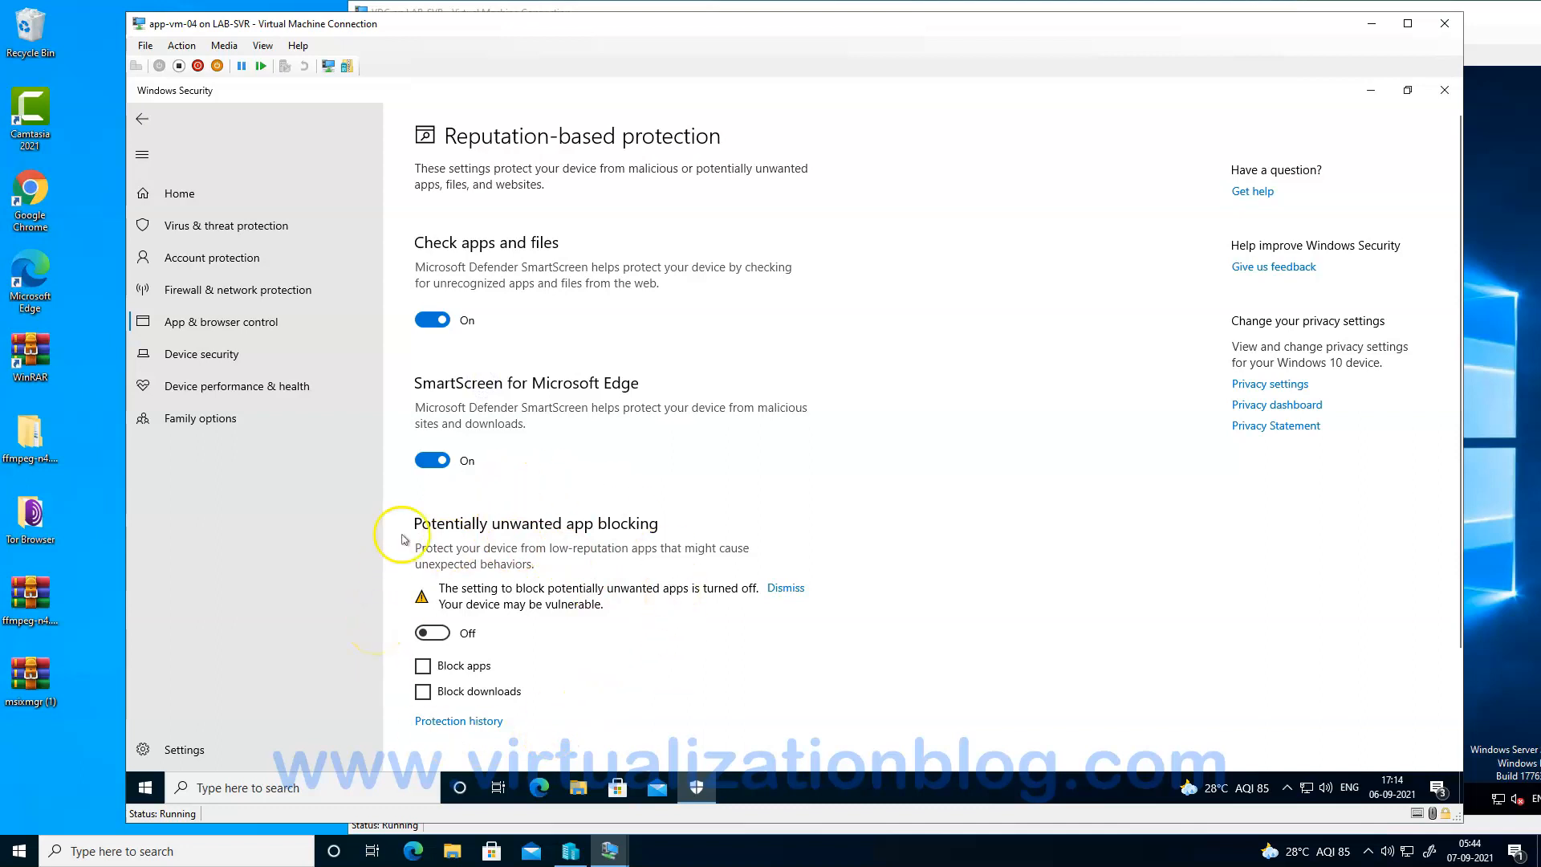
Switch to the VDC virtual machine, reposition its window, and open Group Policy Management from Server Manager.
click(1505, 447)
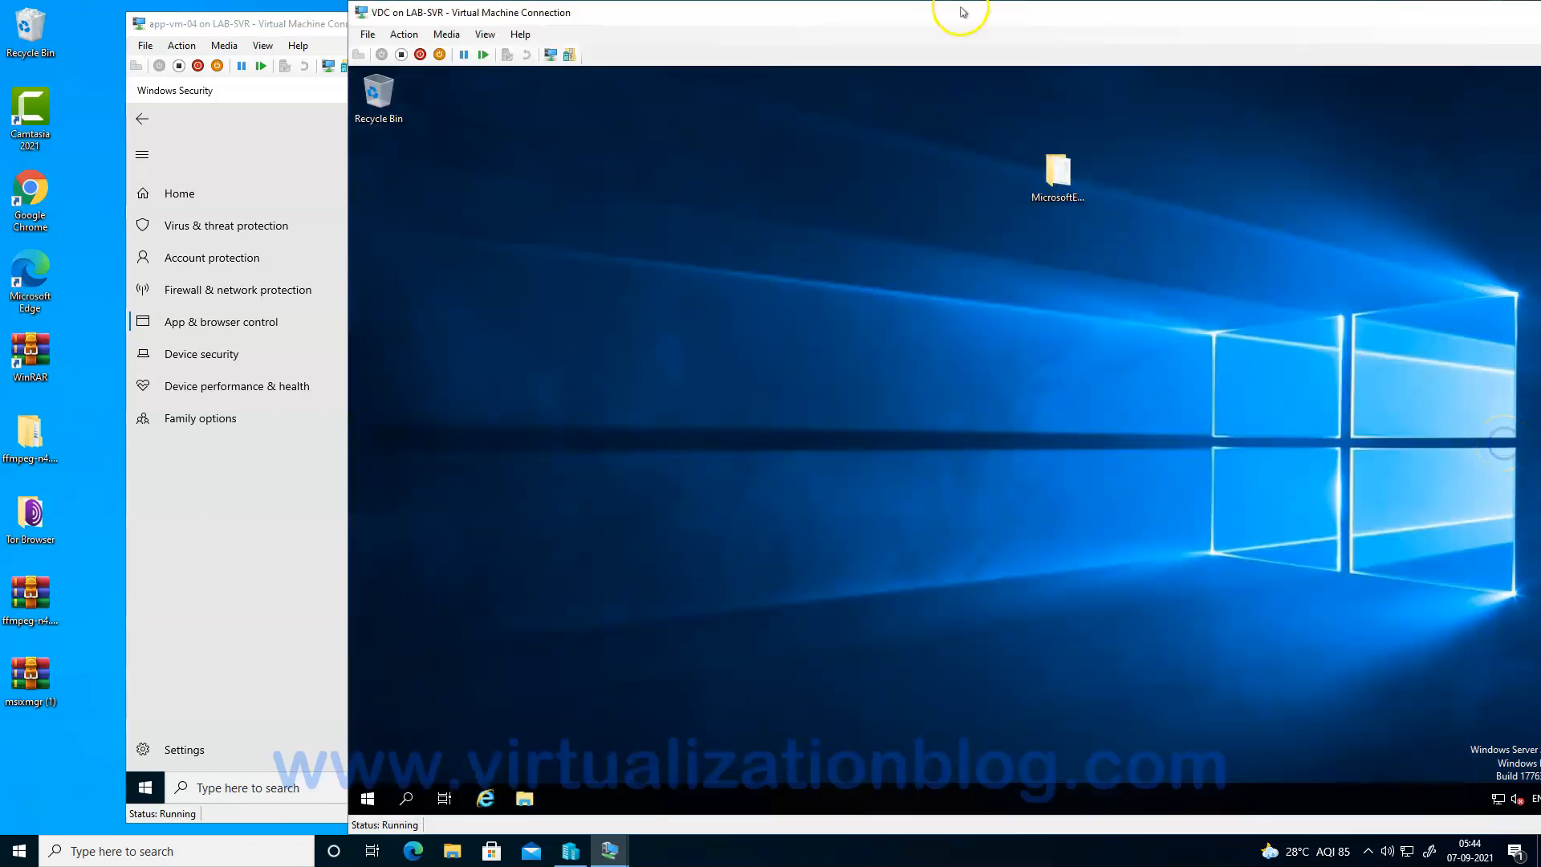
drag(963, 16, 746, 14)
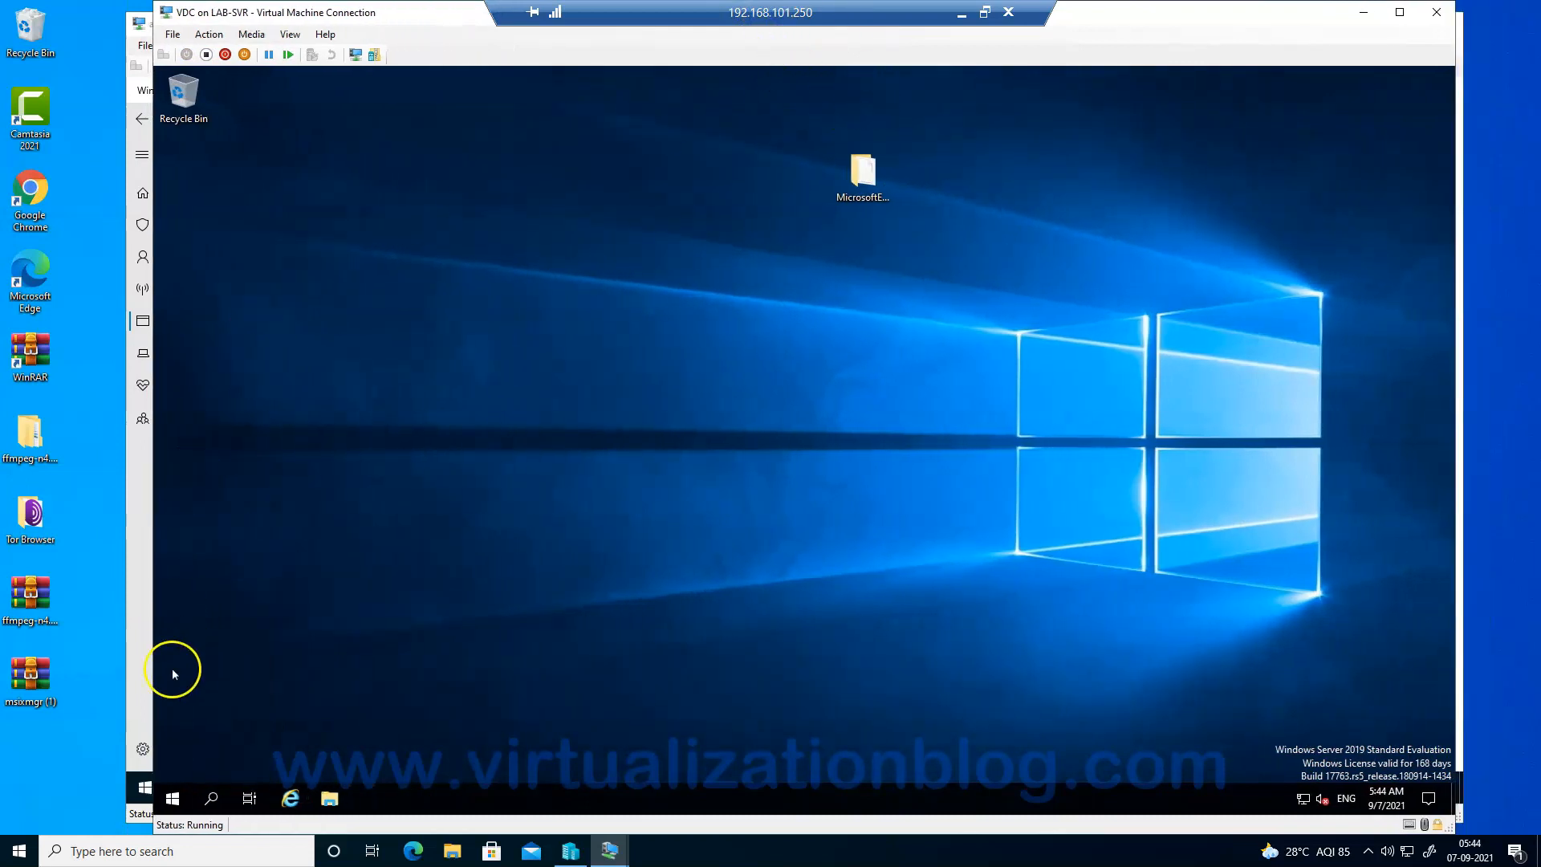
click(171, 799)
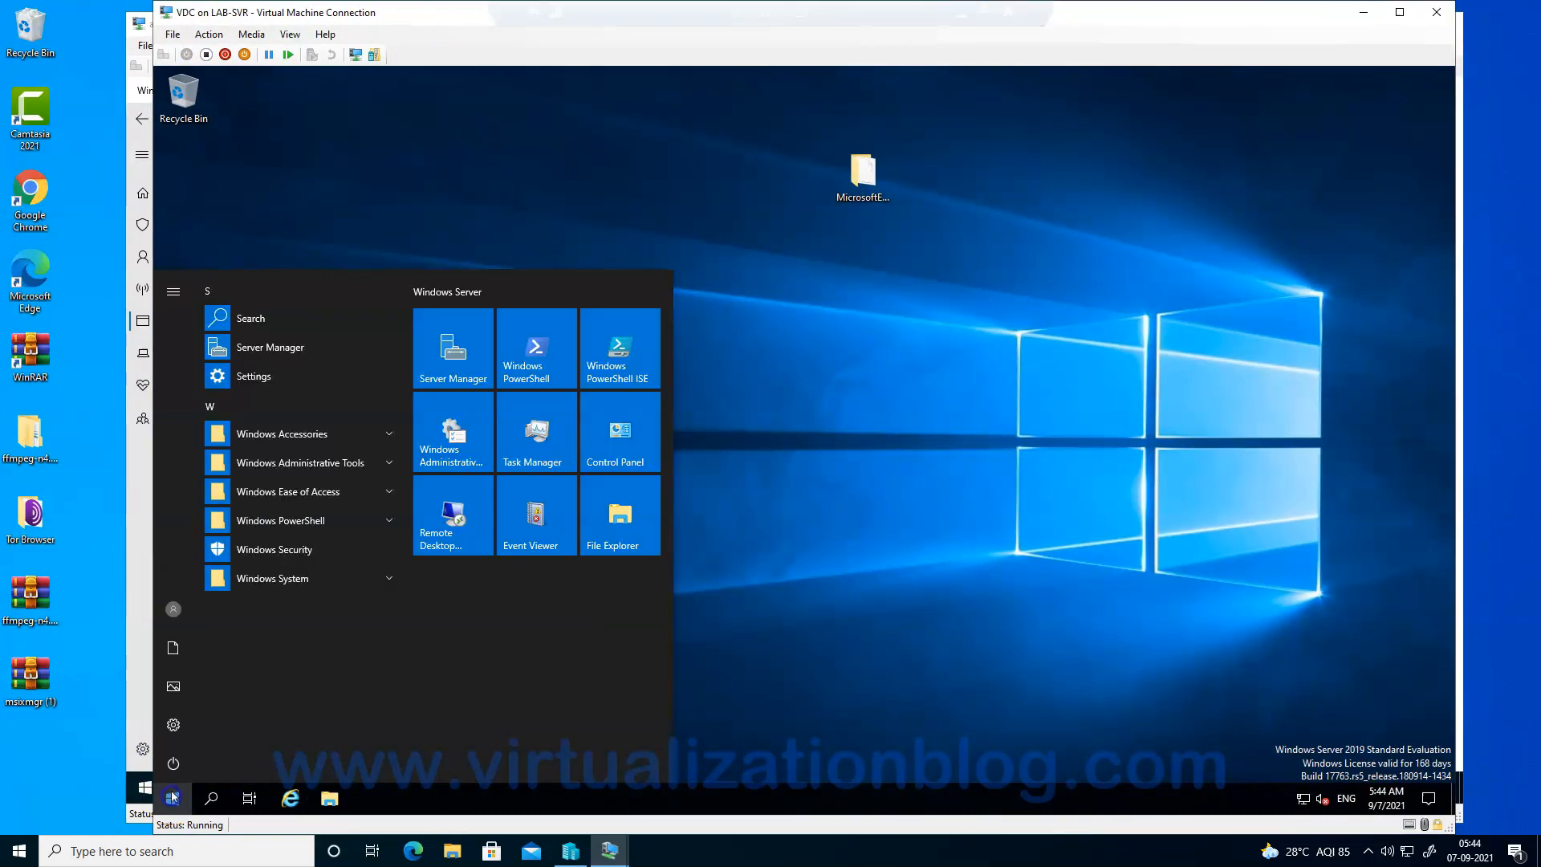
click(454, 345)
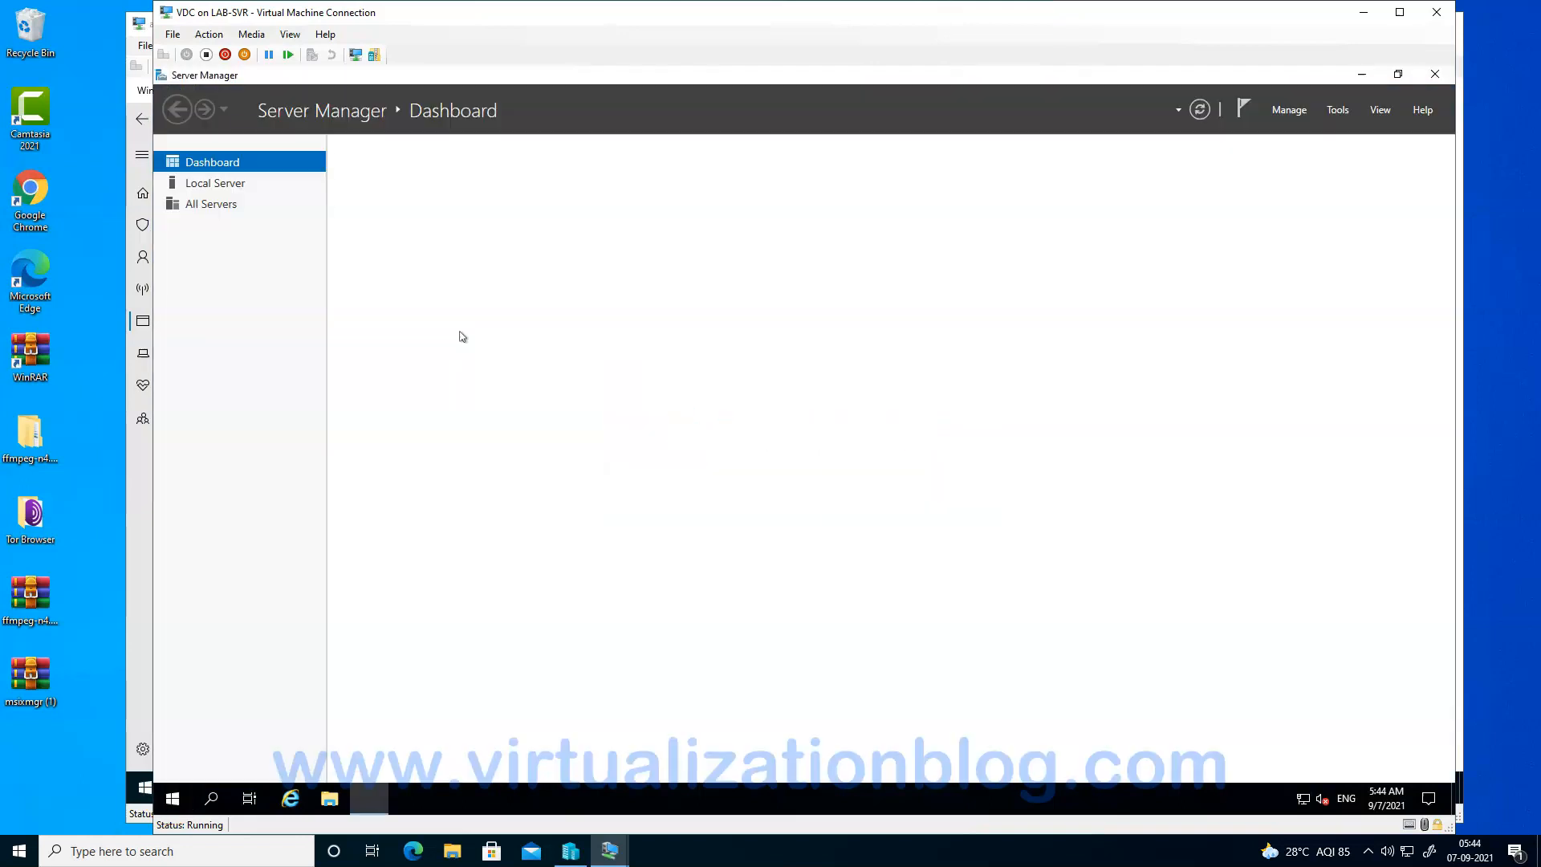
click(1336, 109)
click(1159, 342)
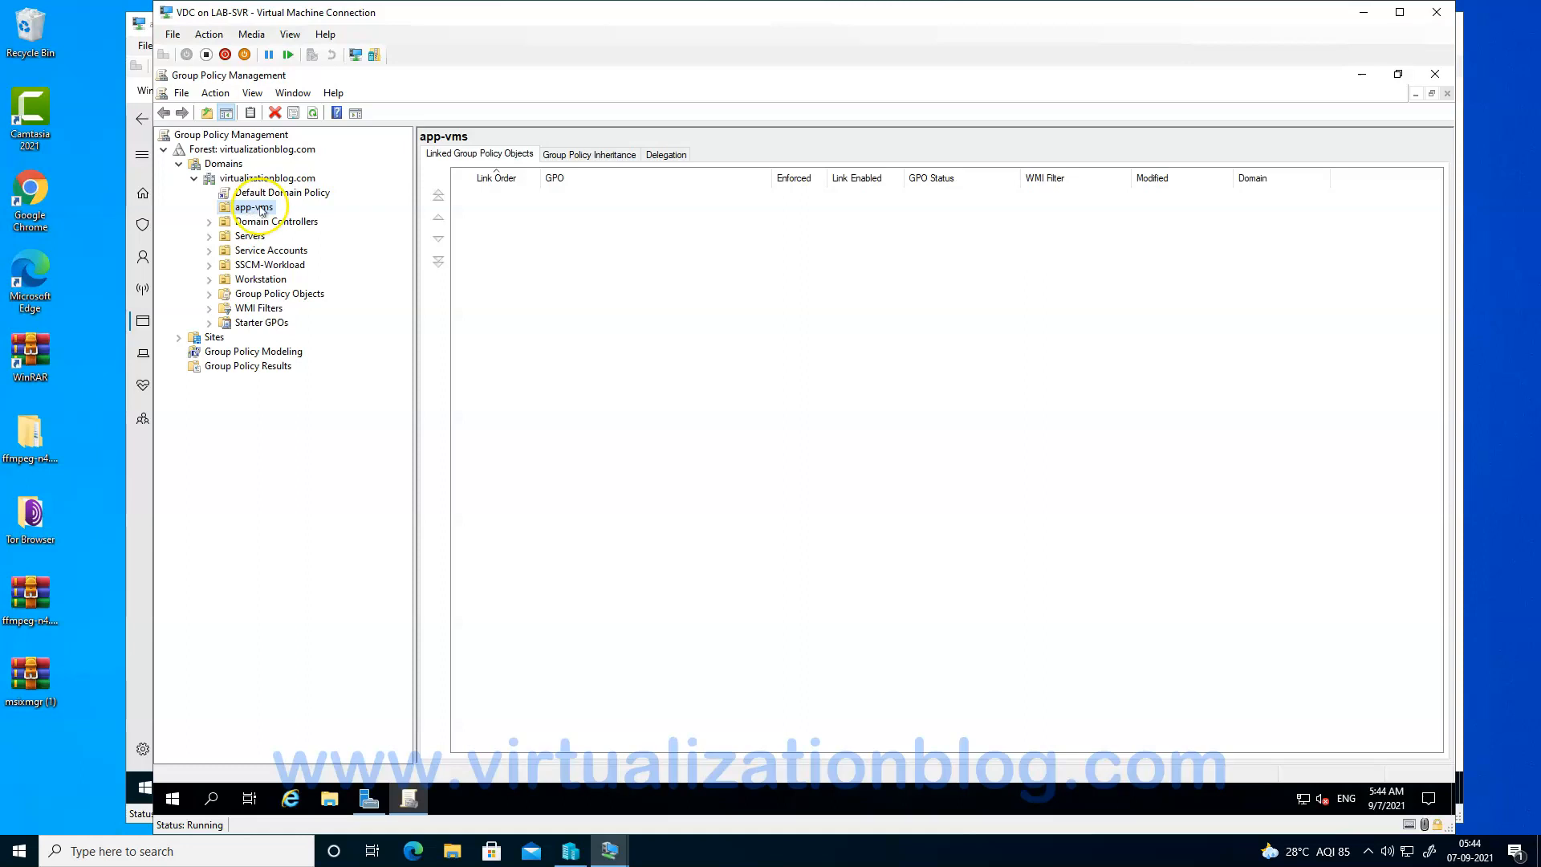
Create a new GPO named ClientProtectionPolicy linked to the app-vms organizational unit, with no source starter GPO.
right_click(261, 210)
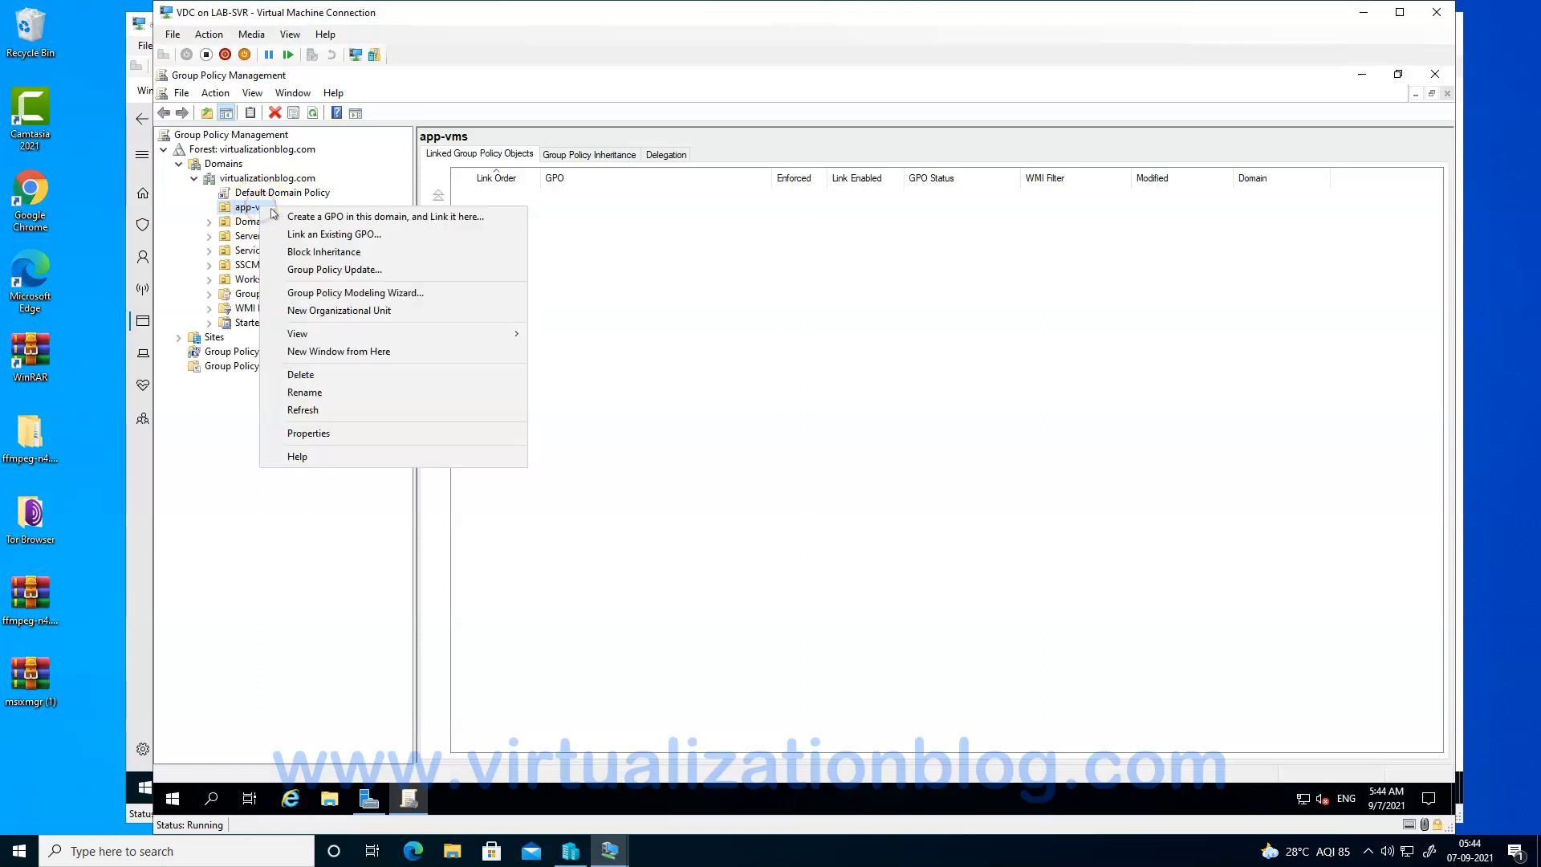
click(315, 212)
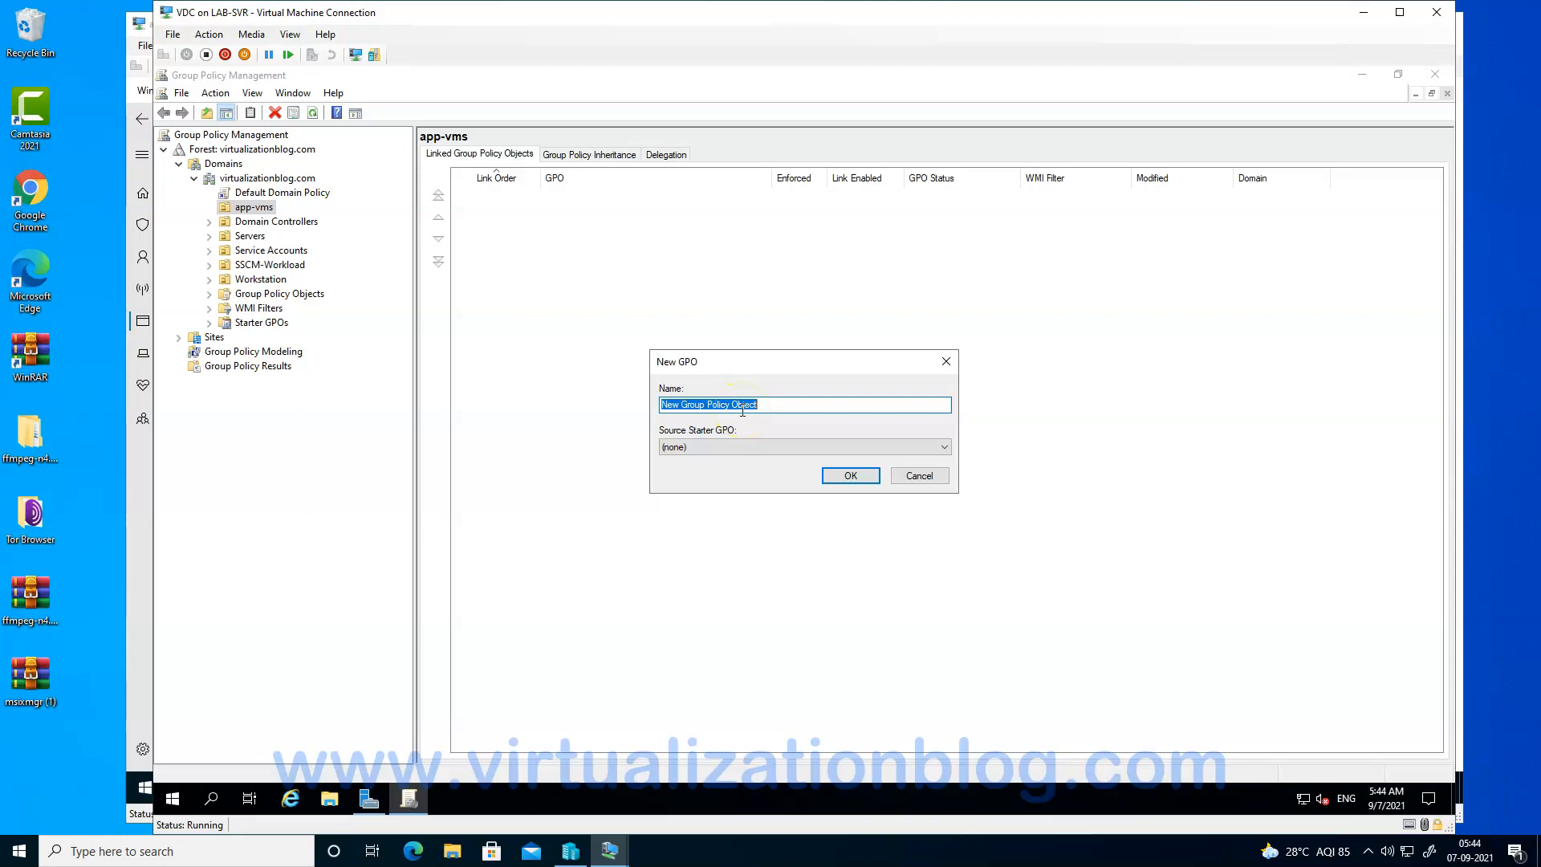
text(ClientProtectionPolicy)
click(849, 476)
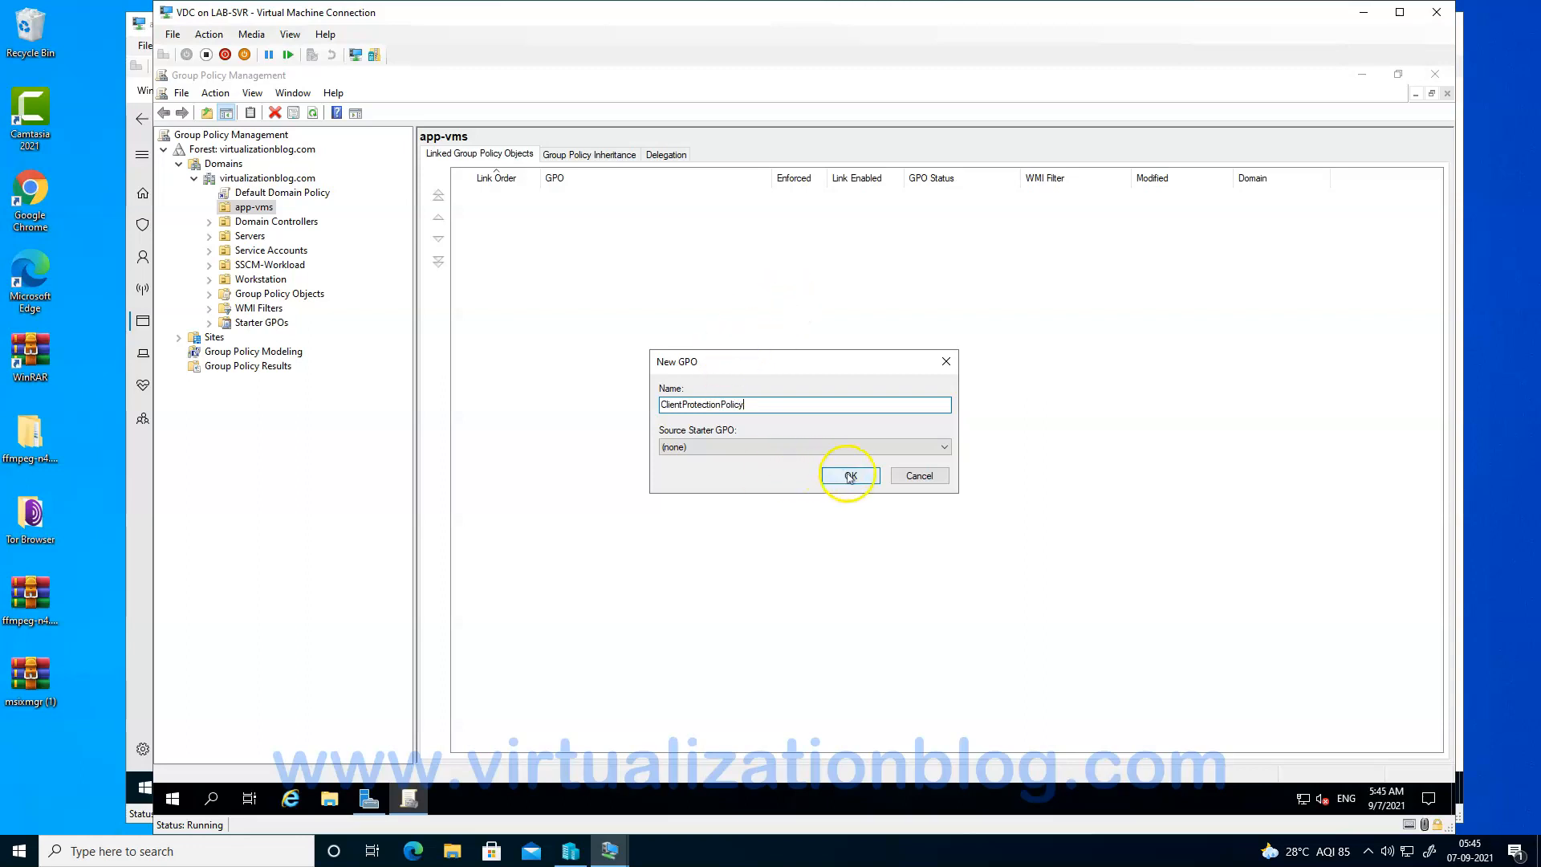
Open ClientProtectionPolicy for editing and display Windows Defender Antivirus under Computer Configuration's Policies, Administrative Templates, Windows Components.
right_click(571, 196)
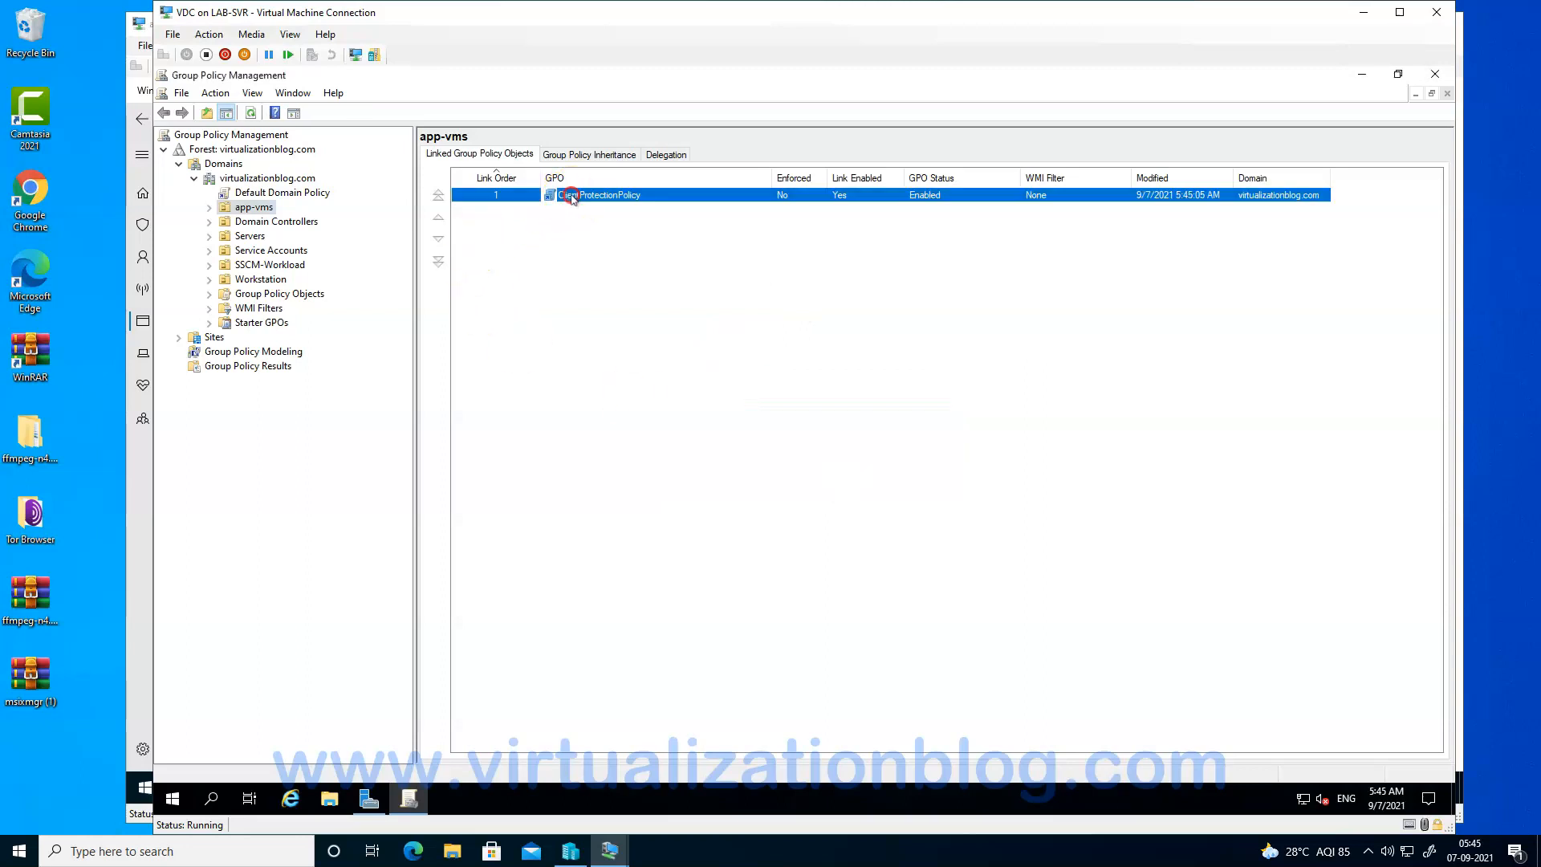
click(608, 205)
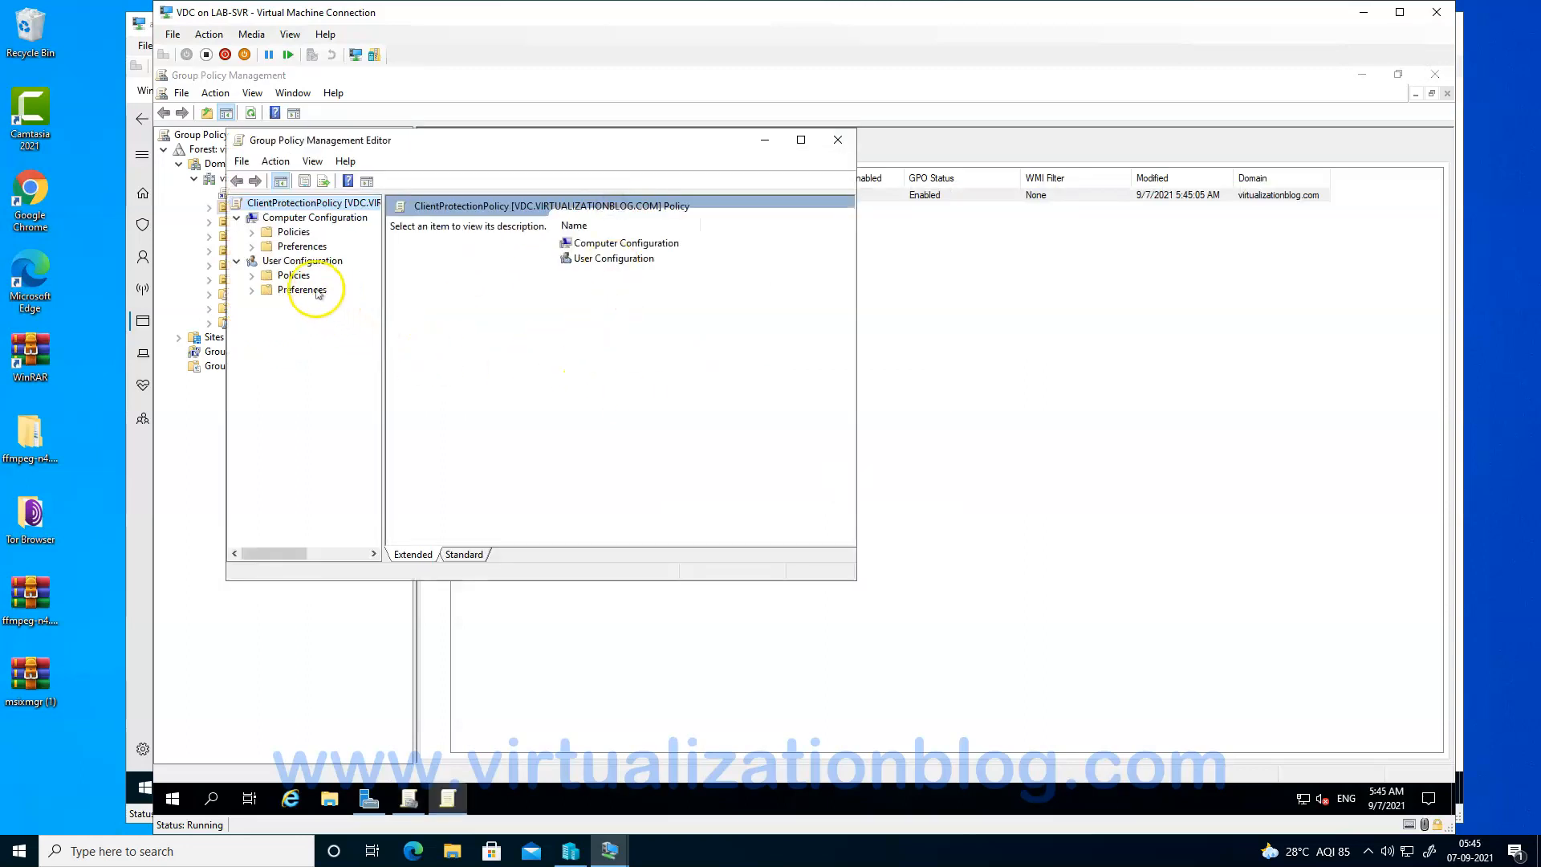
double_click(294, 232)
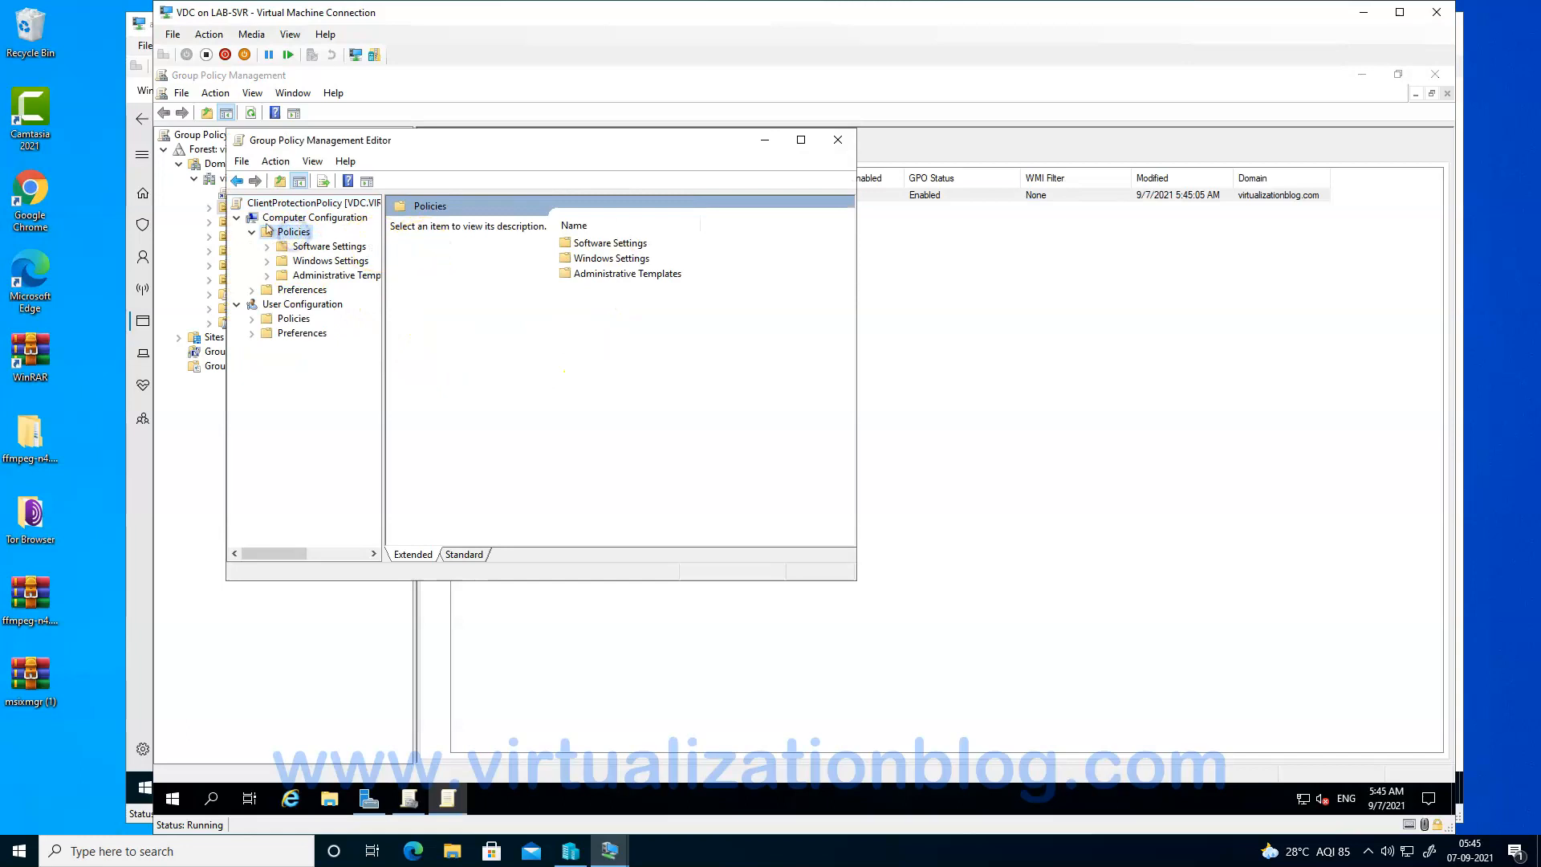
click(800, 139)
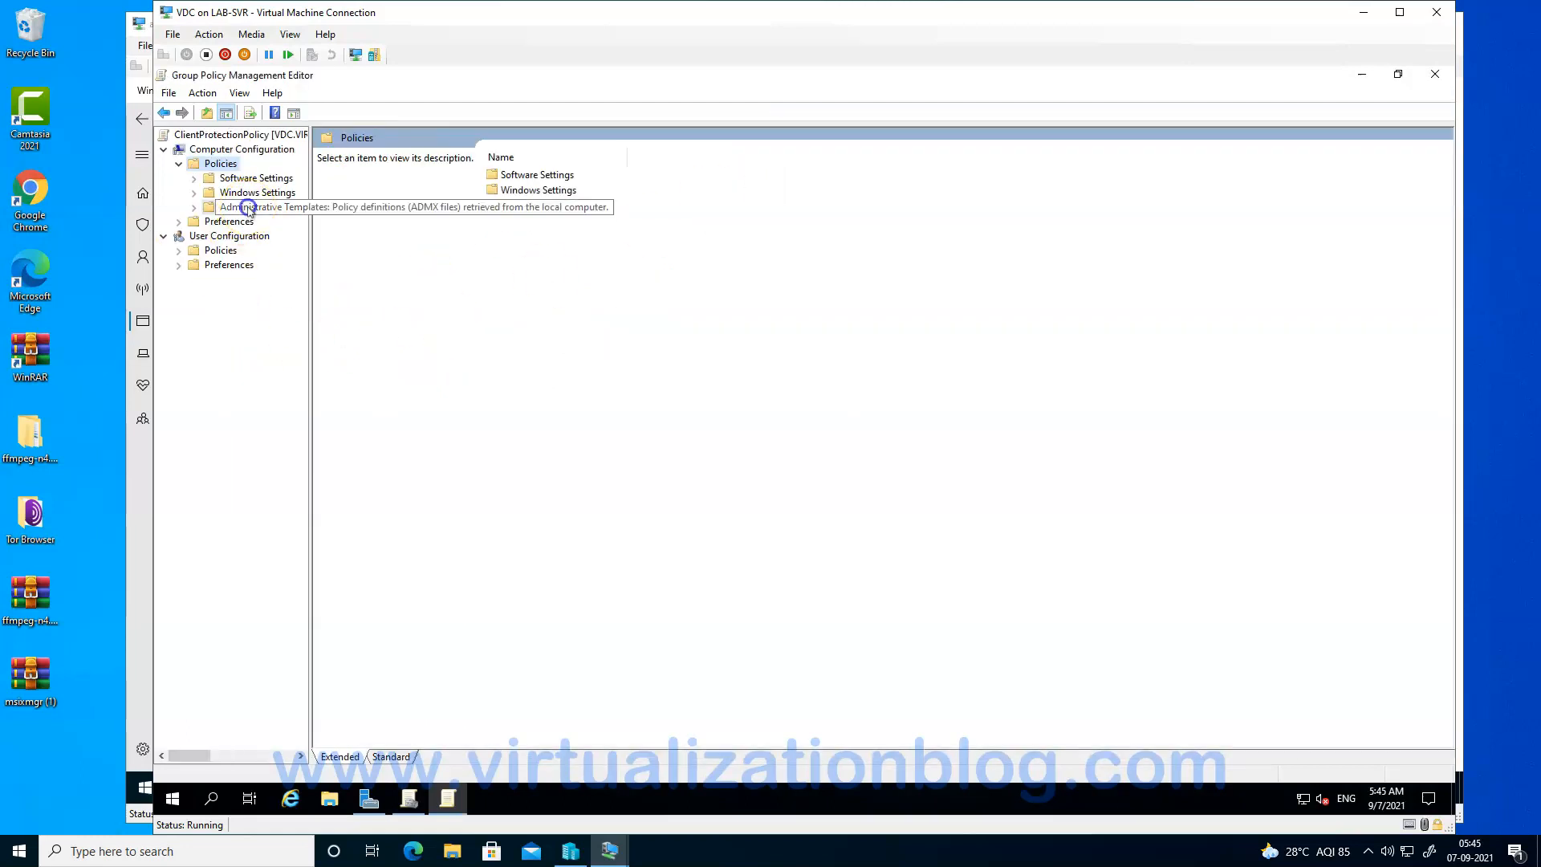
double_click(250, 211)
drag(308, 275, 577, 264)
double_click(311, 309)
drag(562, 325, 532, 578)
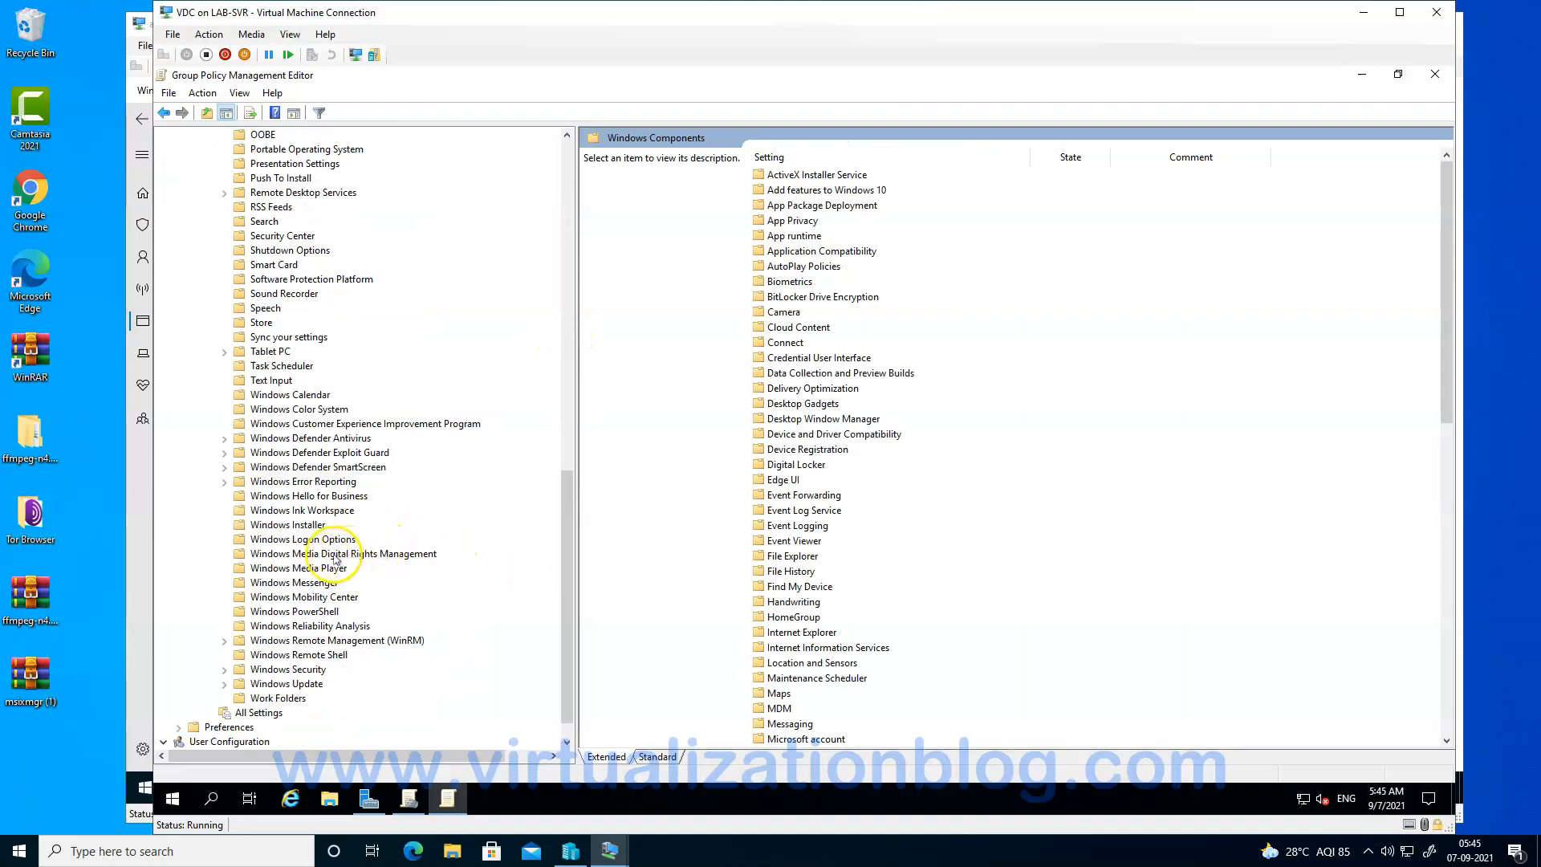
click(320, 439)
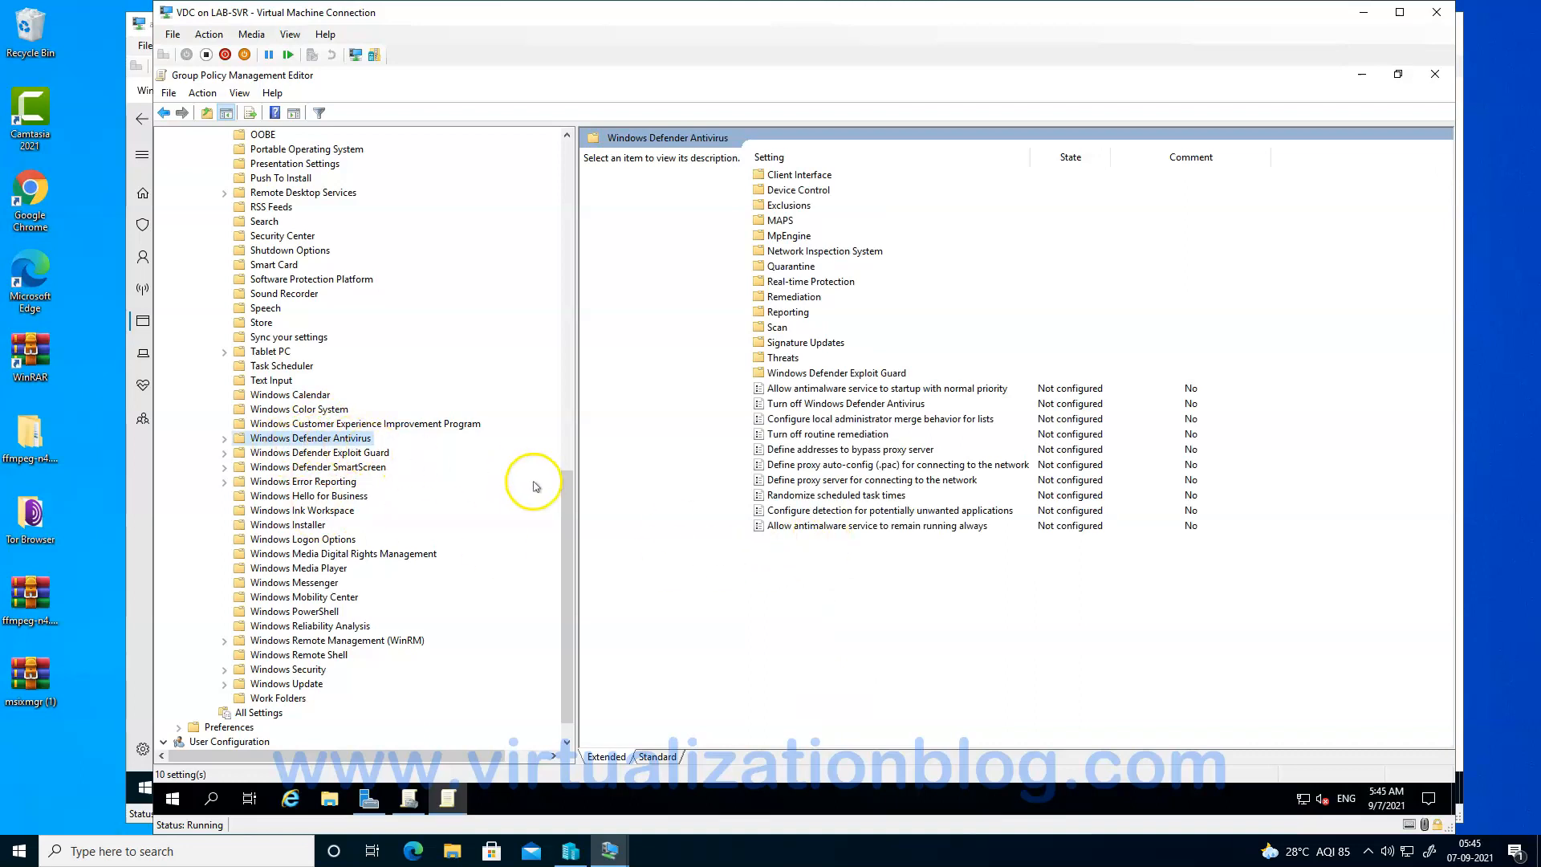
Enable the policy "Configure detection for potentially unwanted applications" with its option set to Block, and apply it.
click(797, 512)
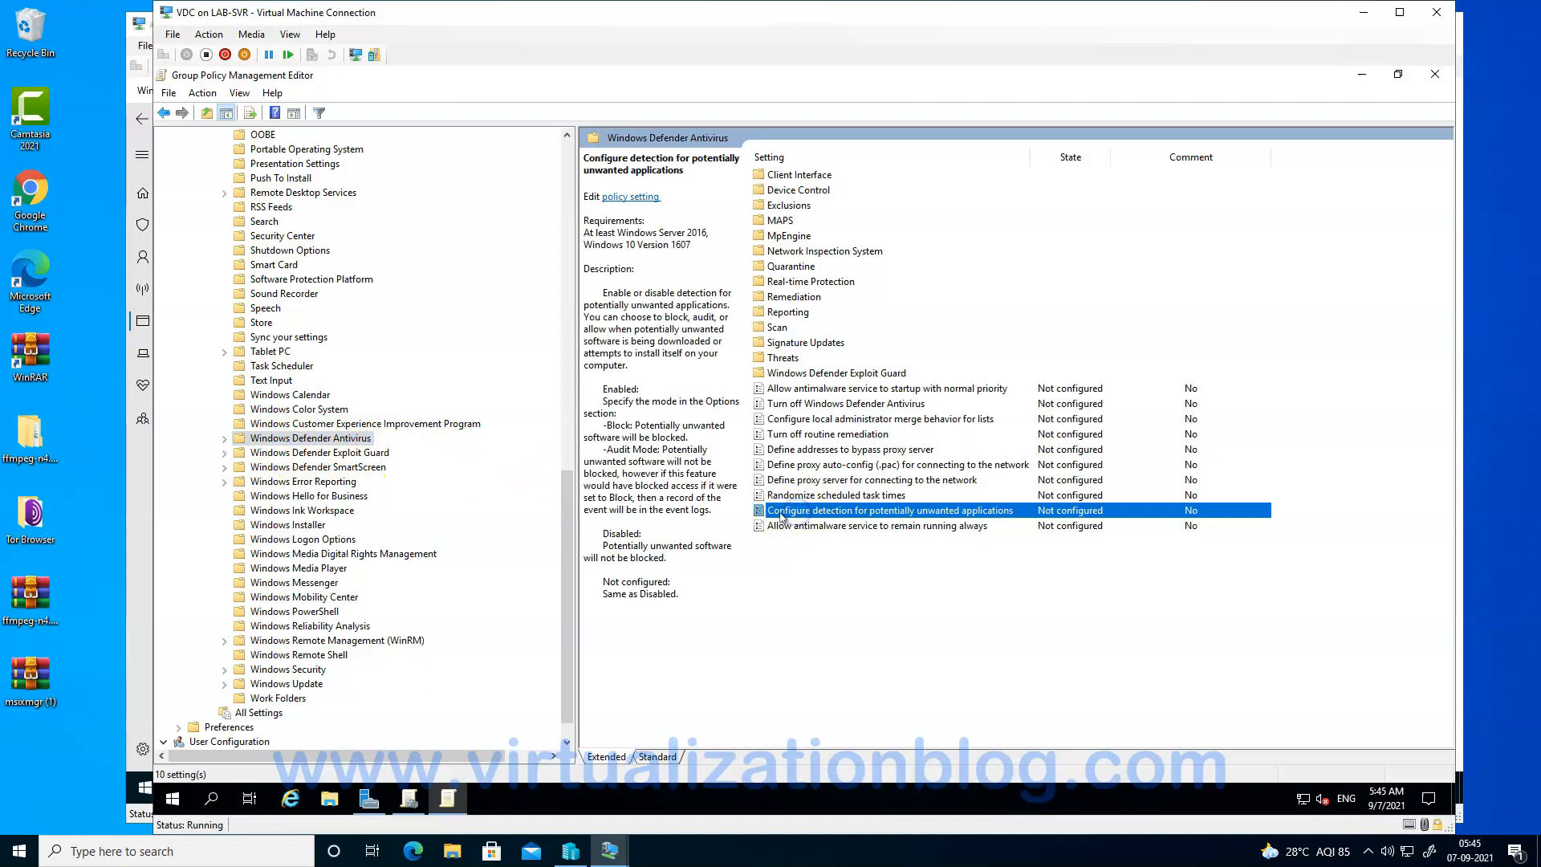
double_click(880, 512)
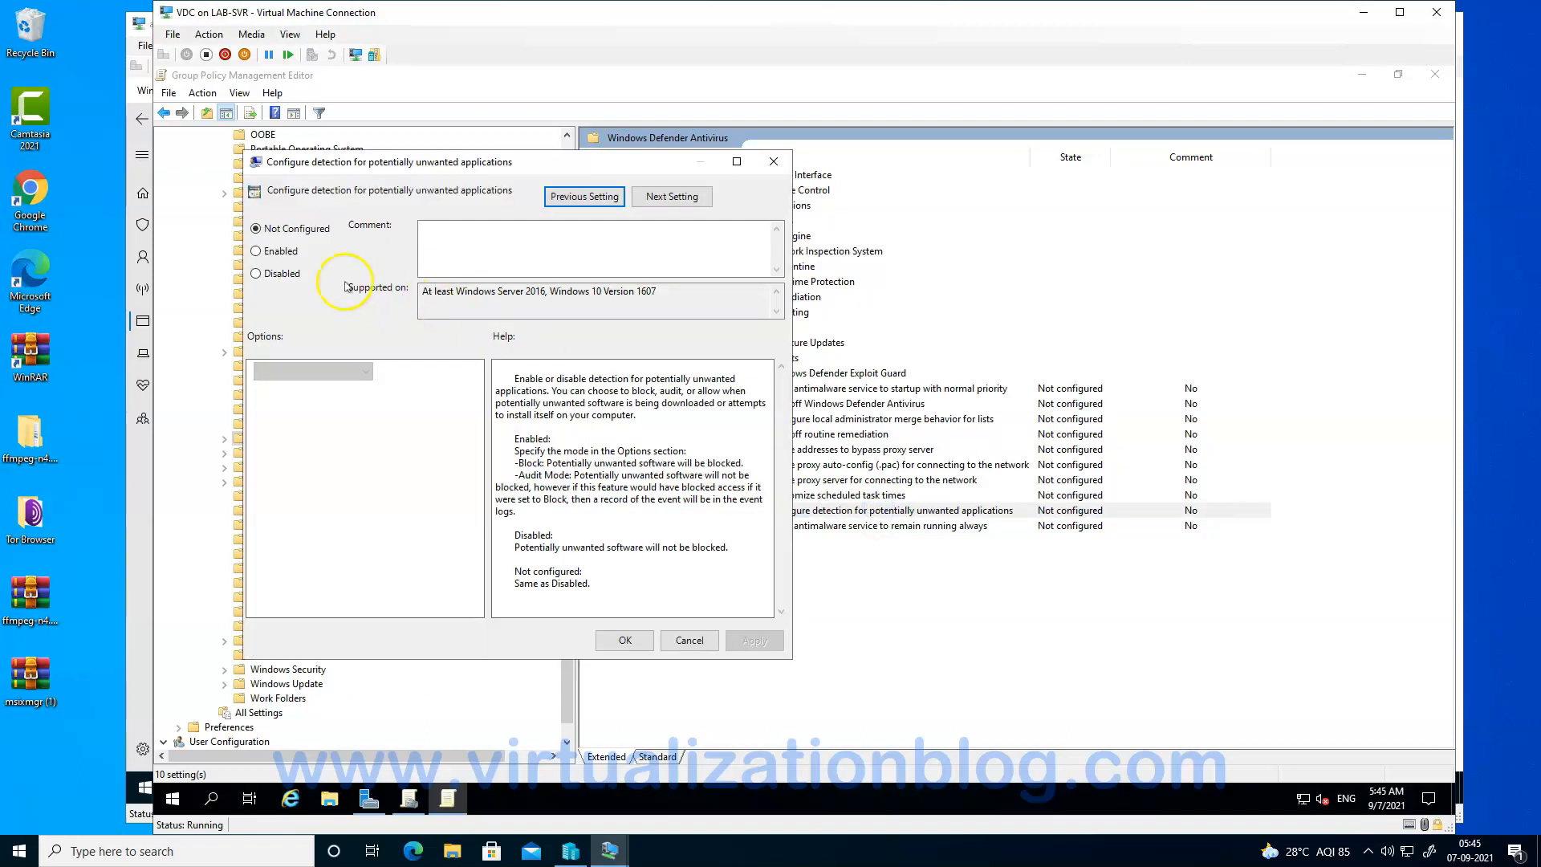
click(287, 257)
click(348, 373)
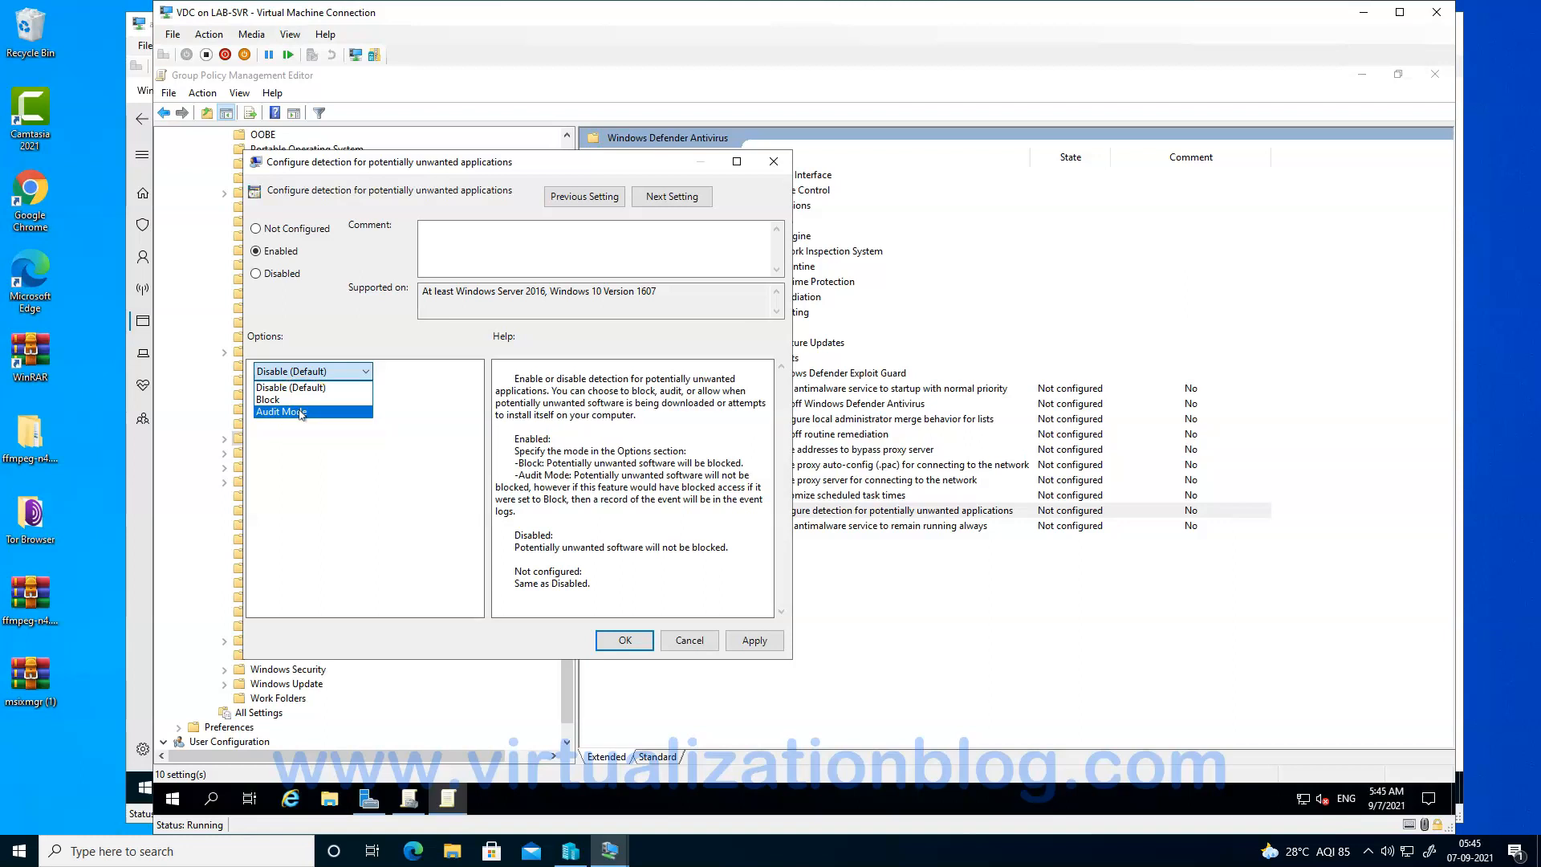
click(275, 398)
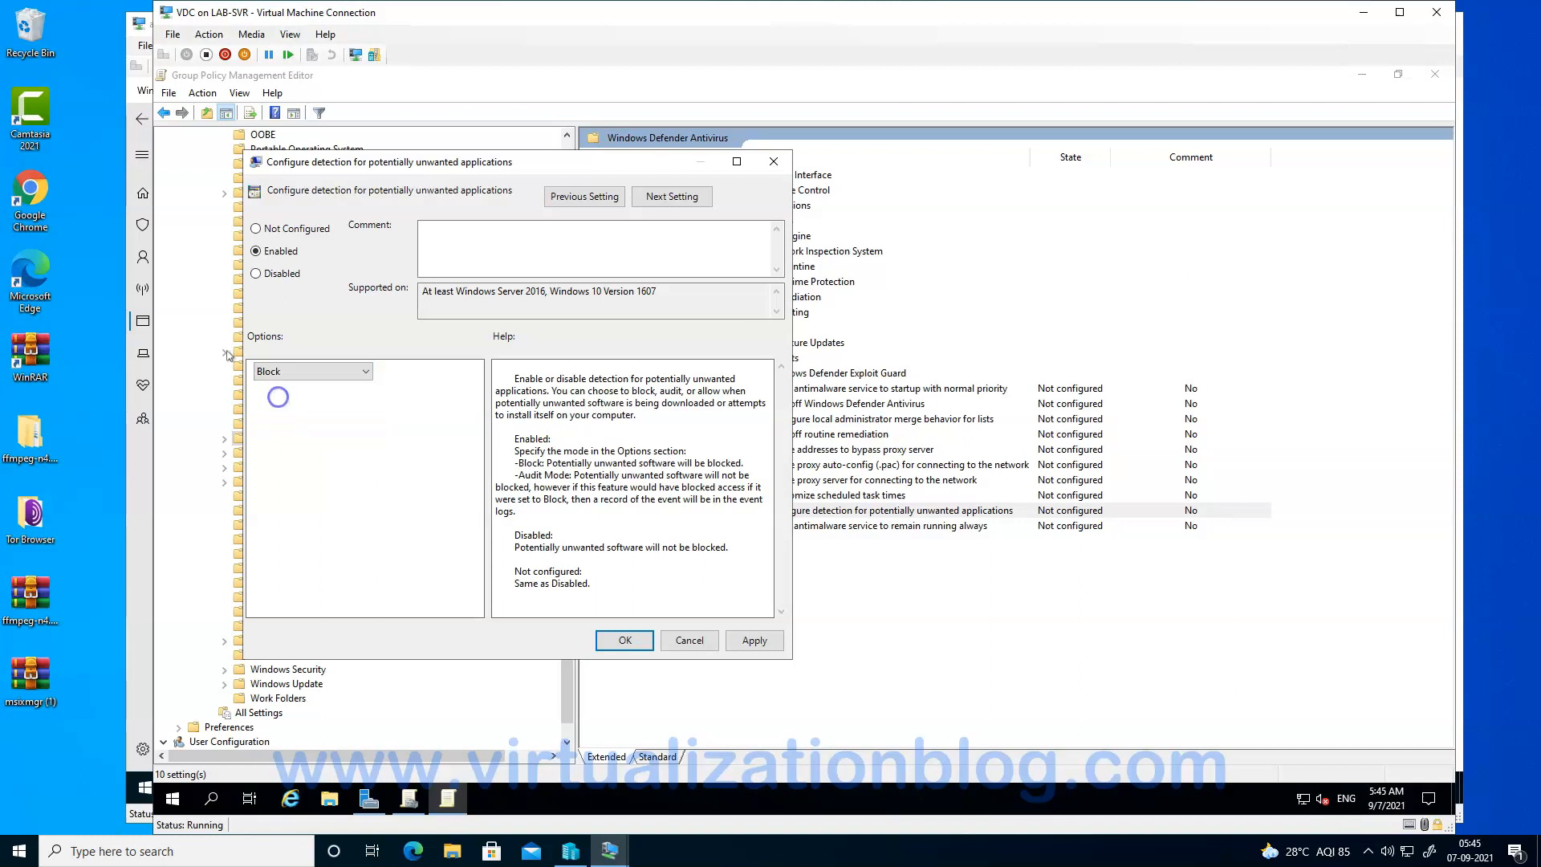
click(748, 639)
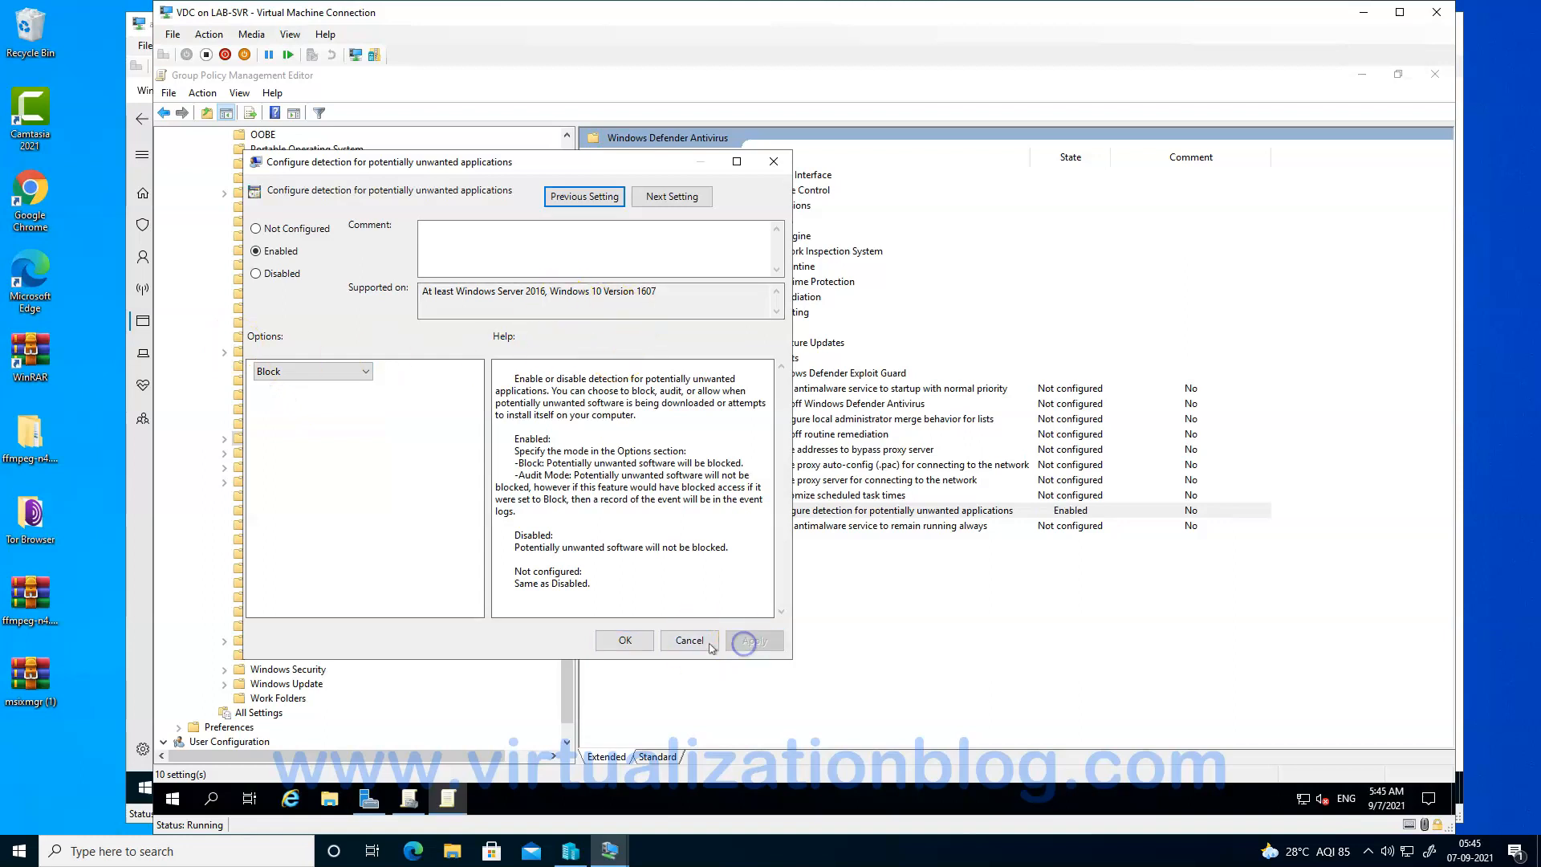
click(625, 639)
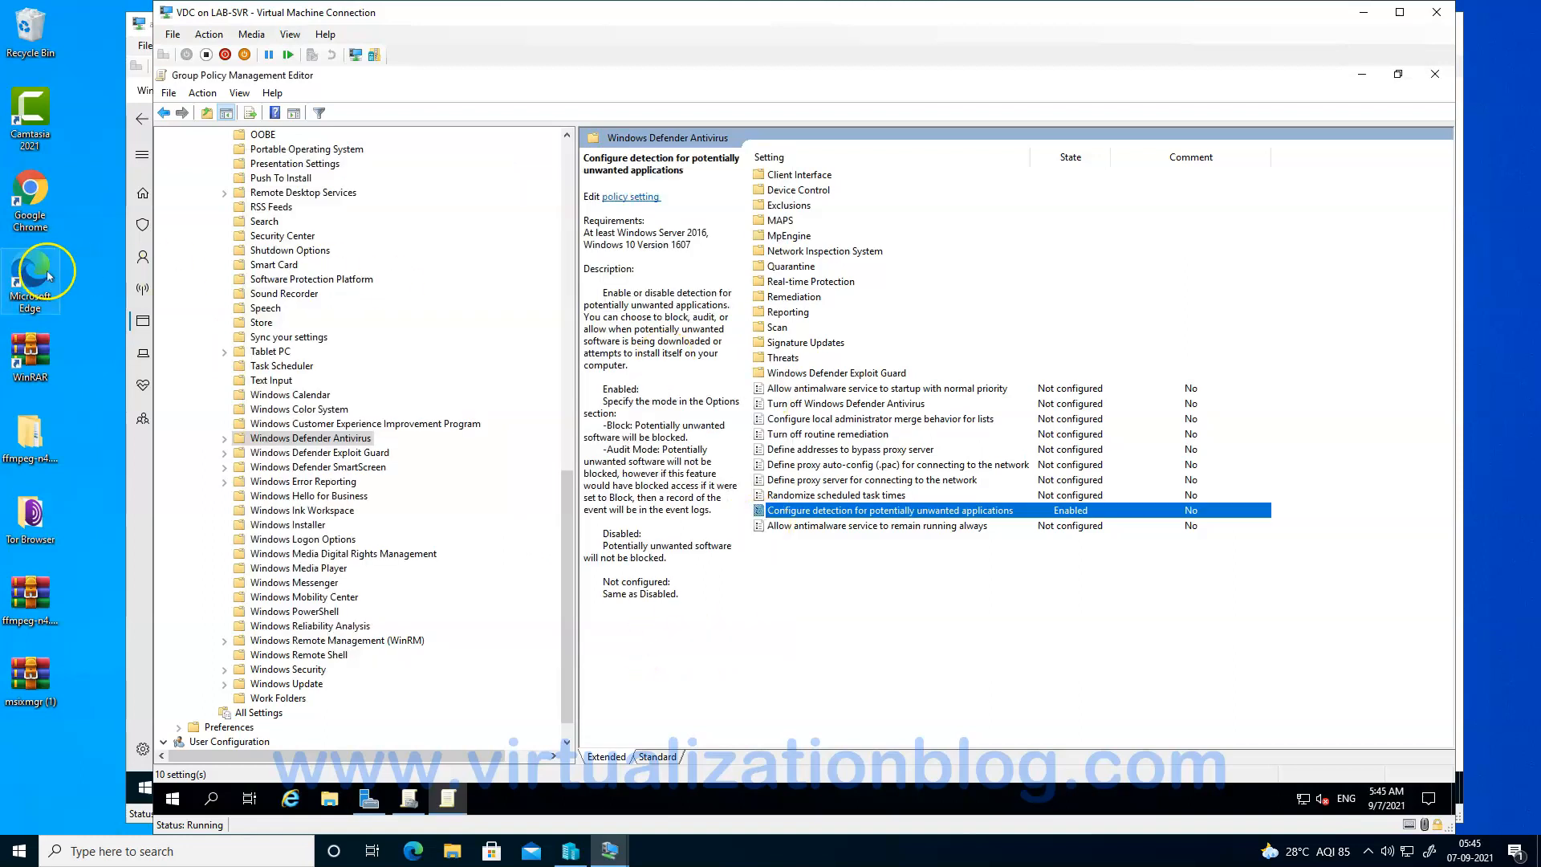
Switch to app-vm-04, open Command Prompt as administrator and run gpupdate /force.
click(138, 516)
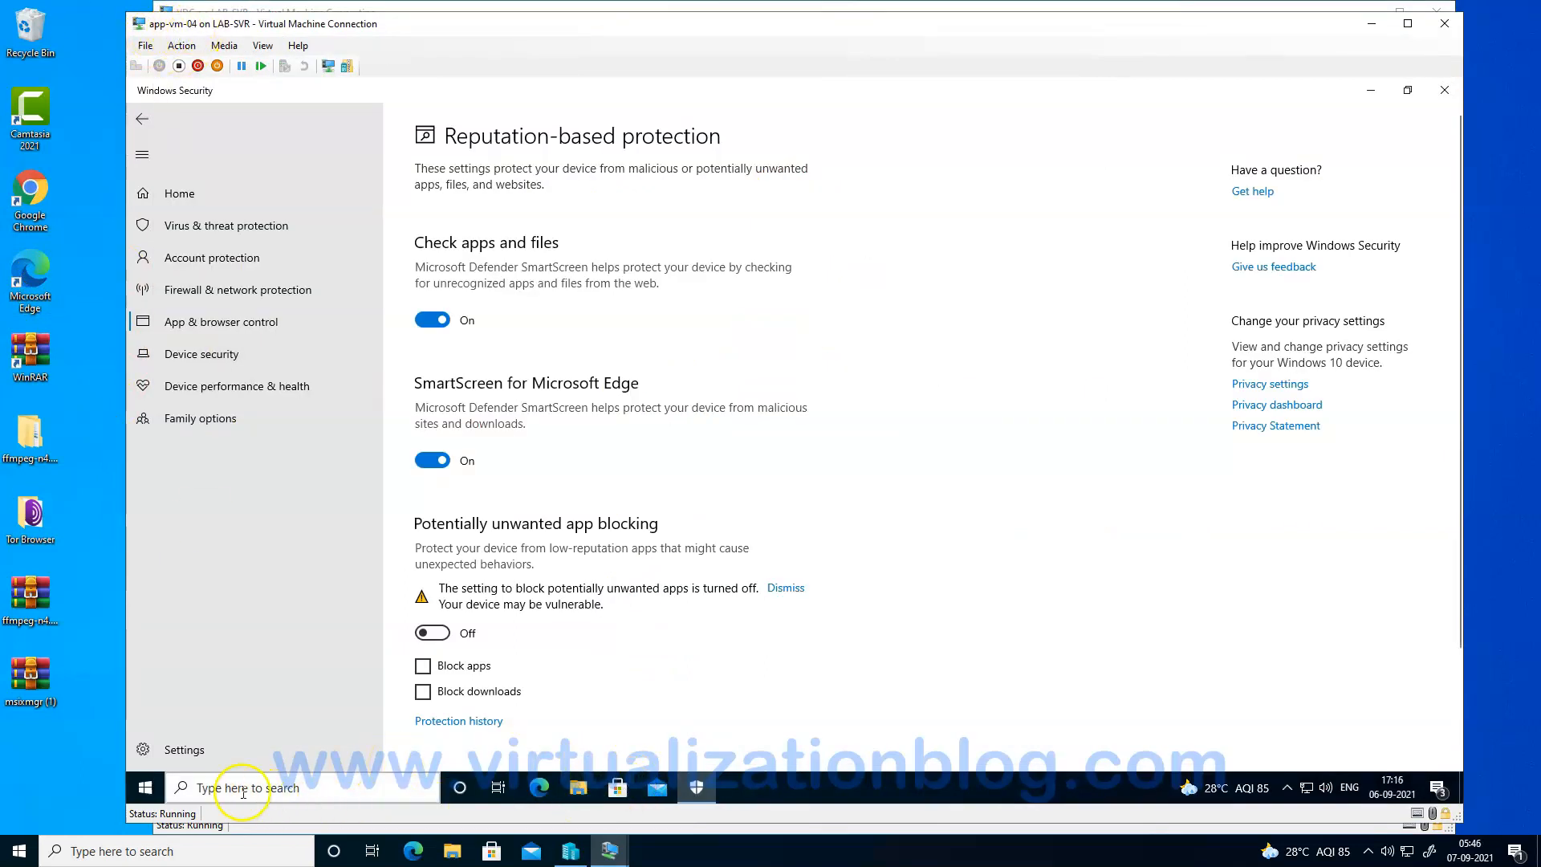
click(144, 788)
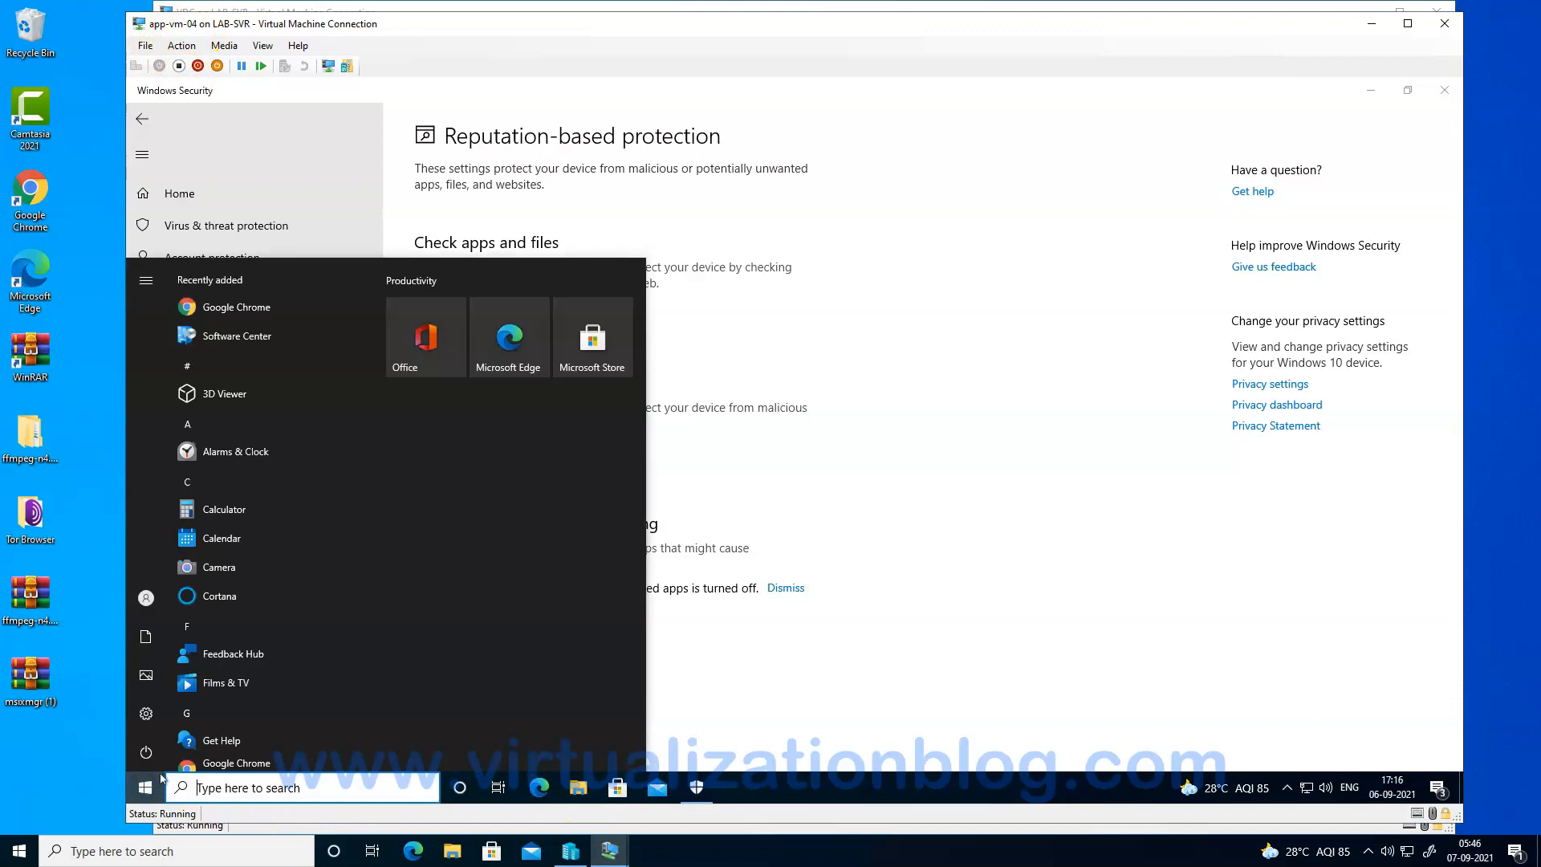
text(cmd)
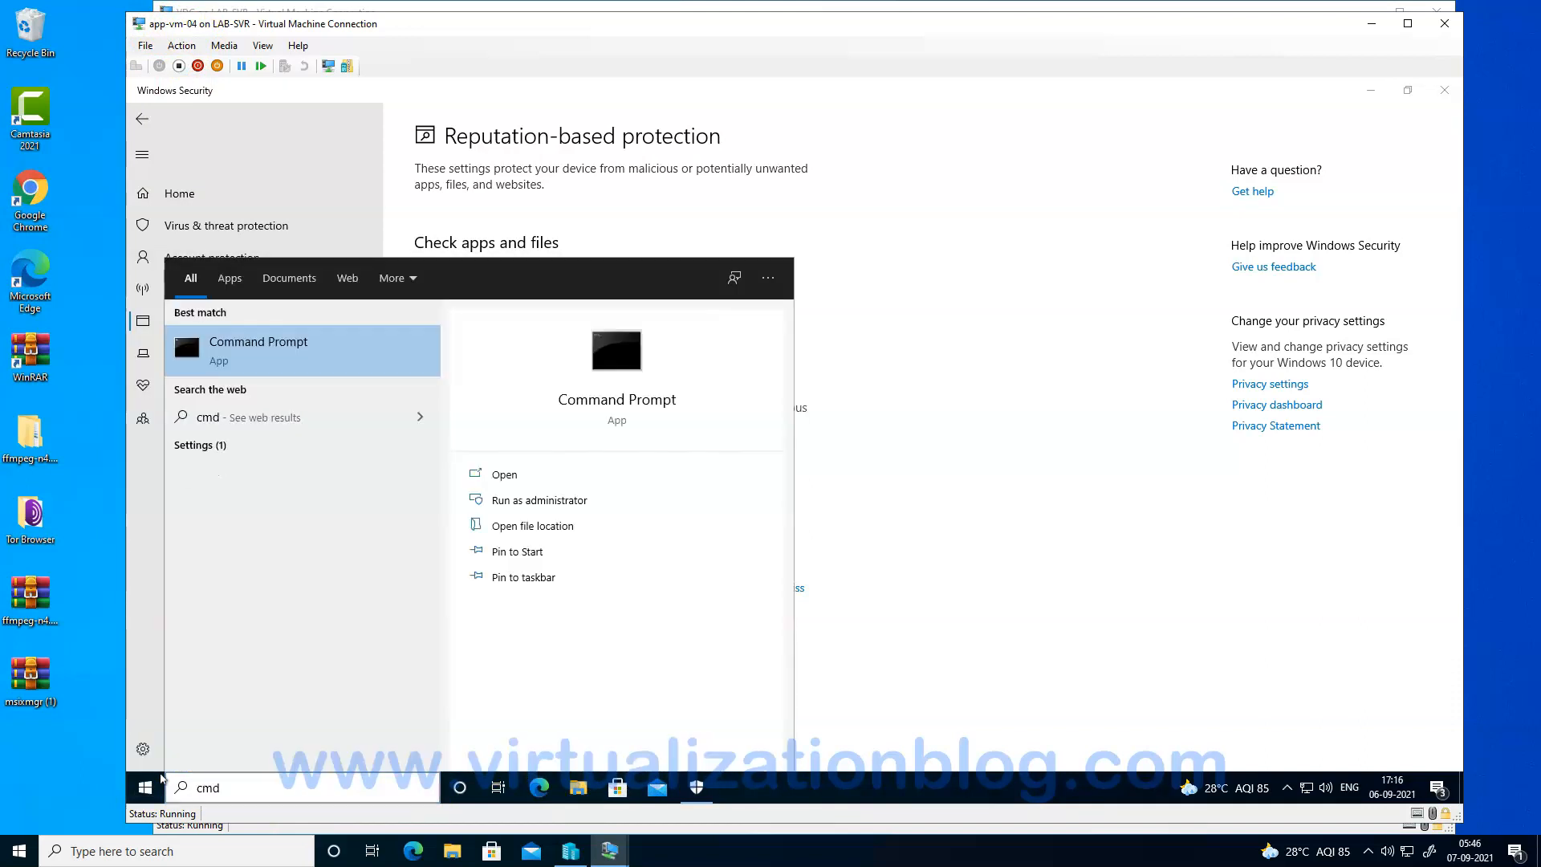
key(ctrl+shift+Return)
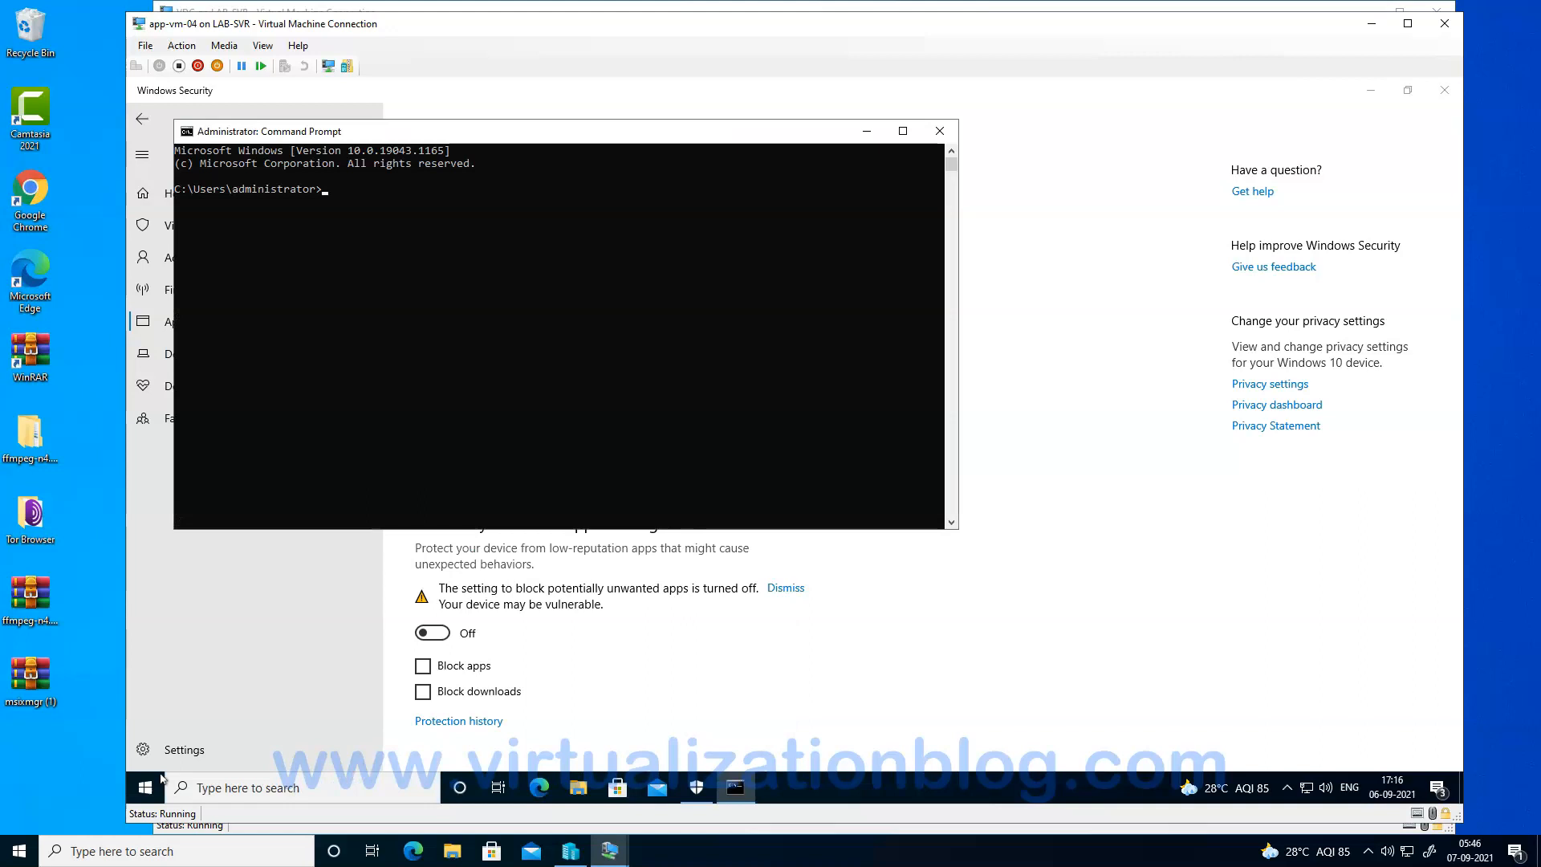
text(gpupdate /force)
key(Return)
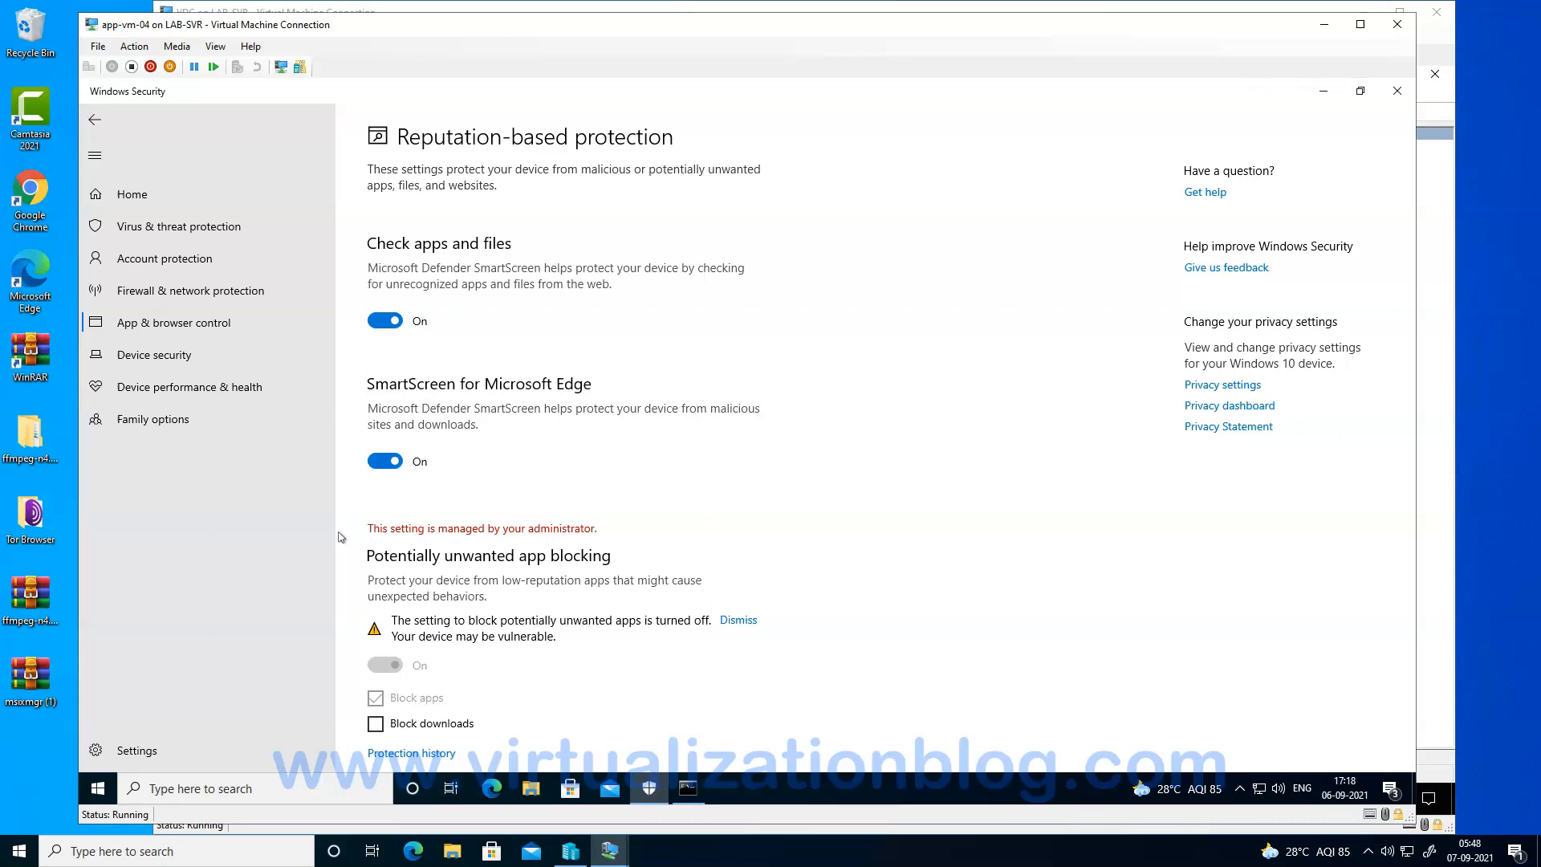
Return to the VDC virtual machine and set the potentially unwanted applications detection policy to Disabled.
click(613, 857)
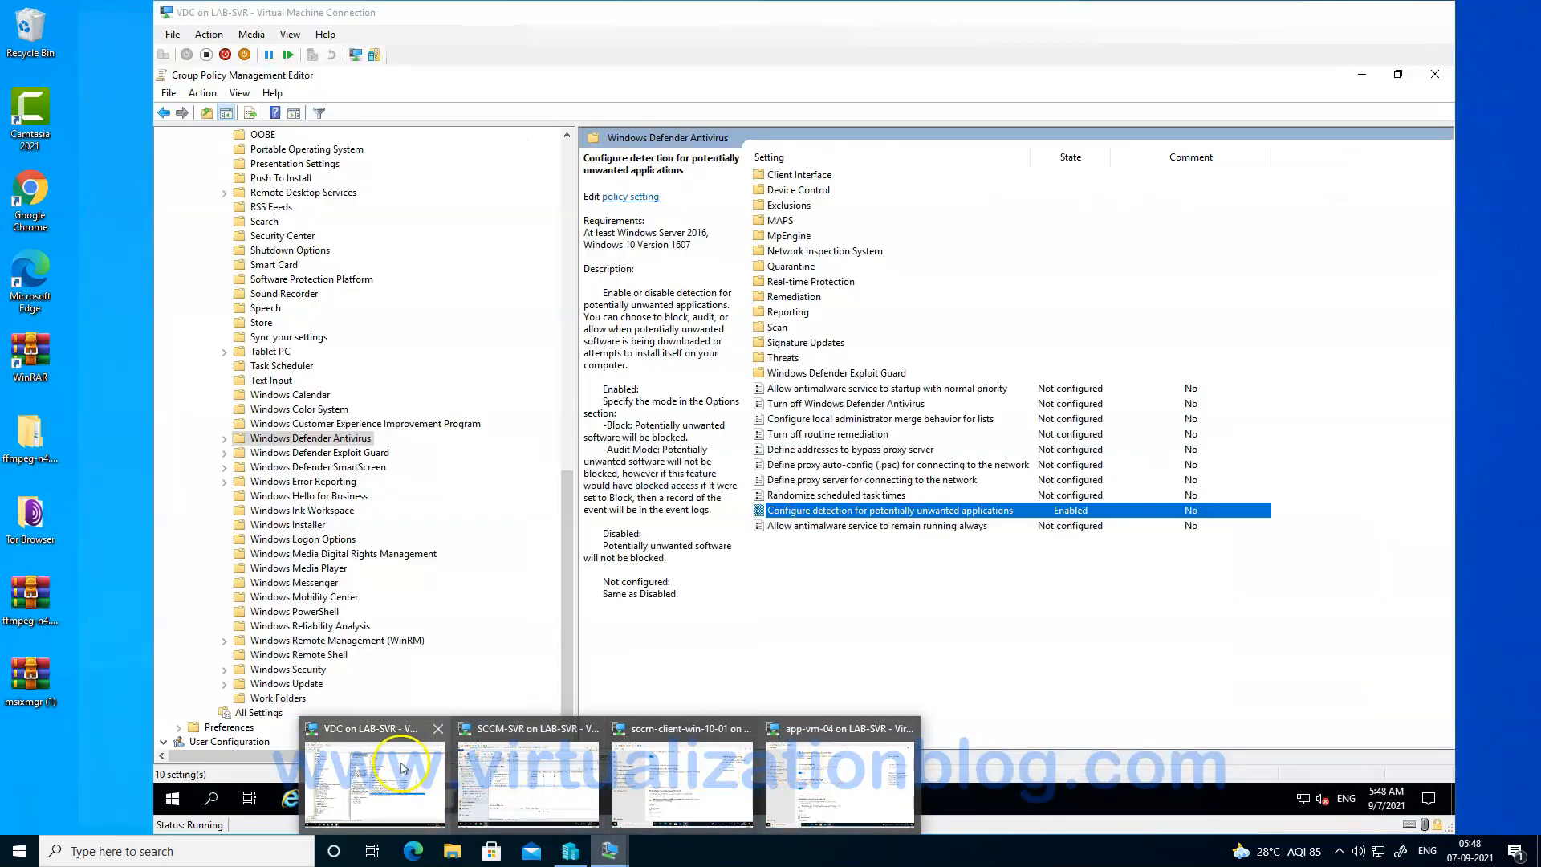
click(401, 767)
double_click(875, 512)
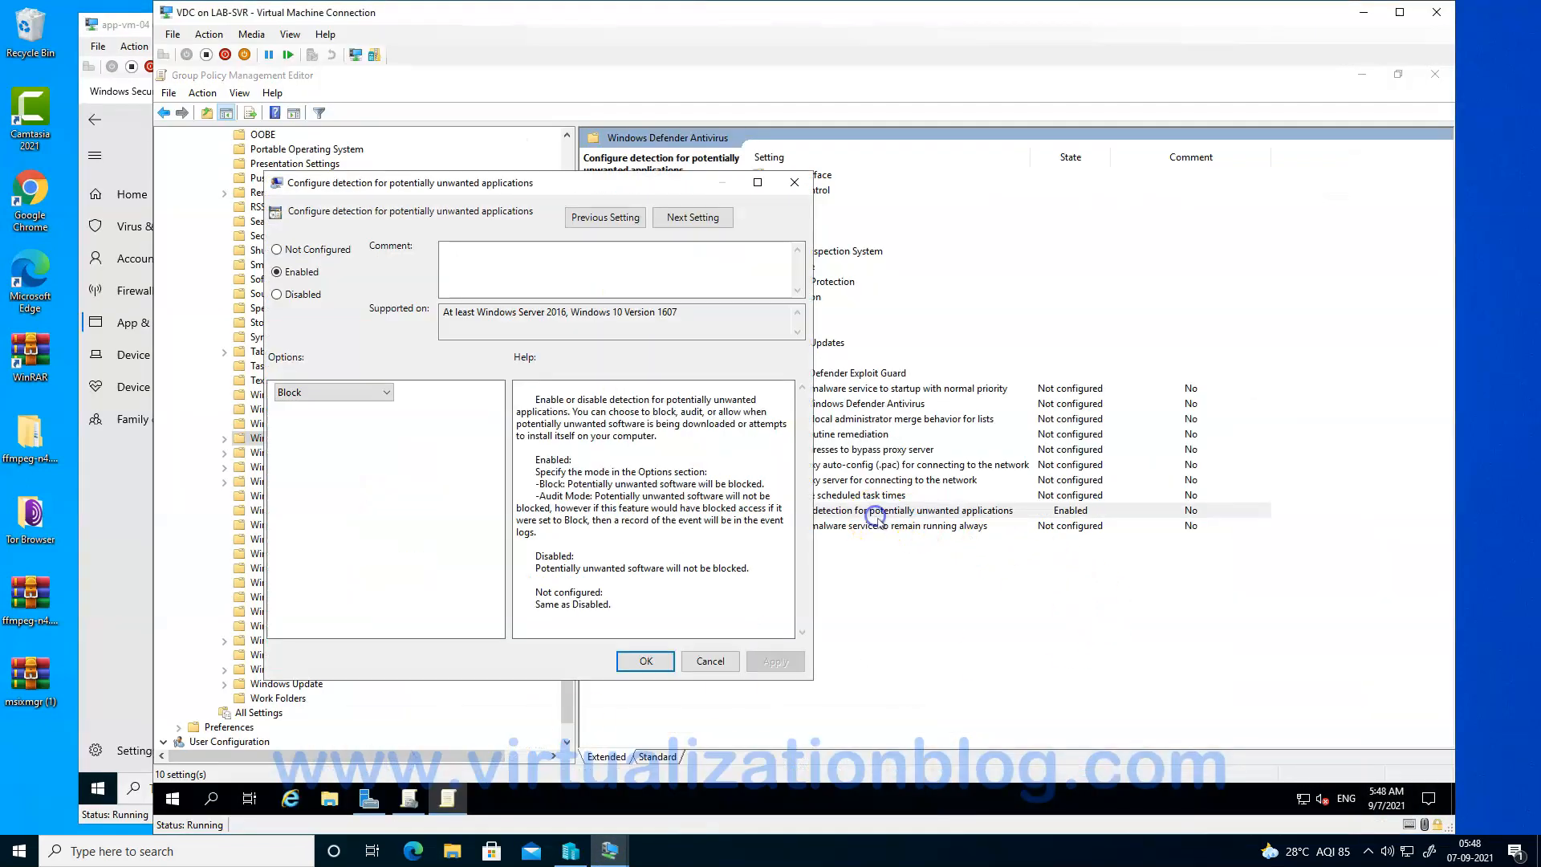
click(280, 294)
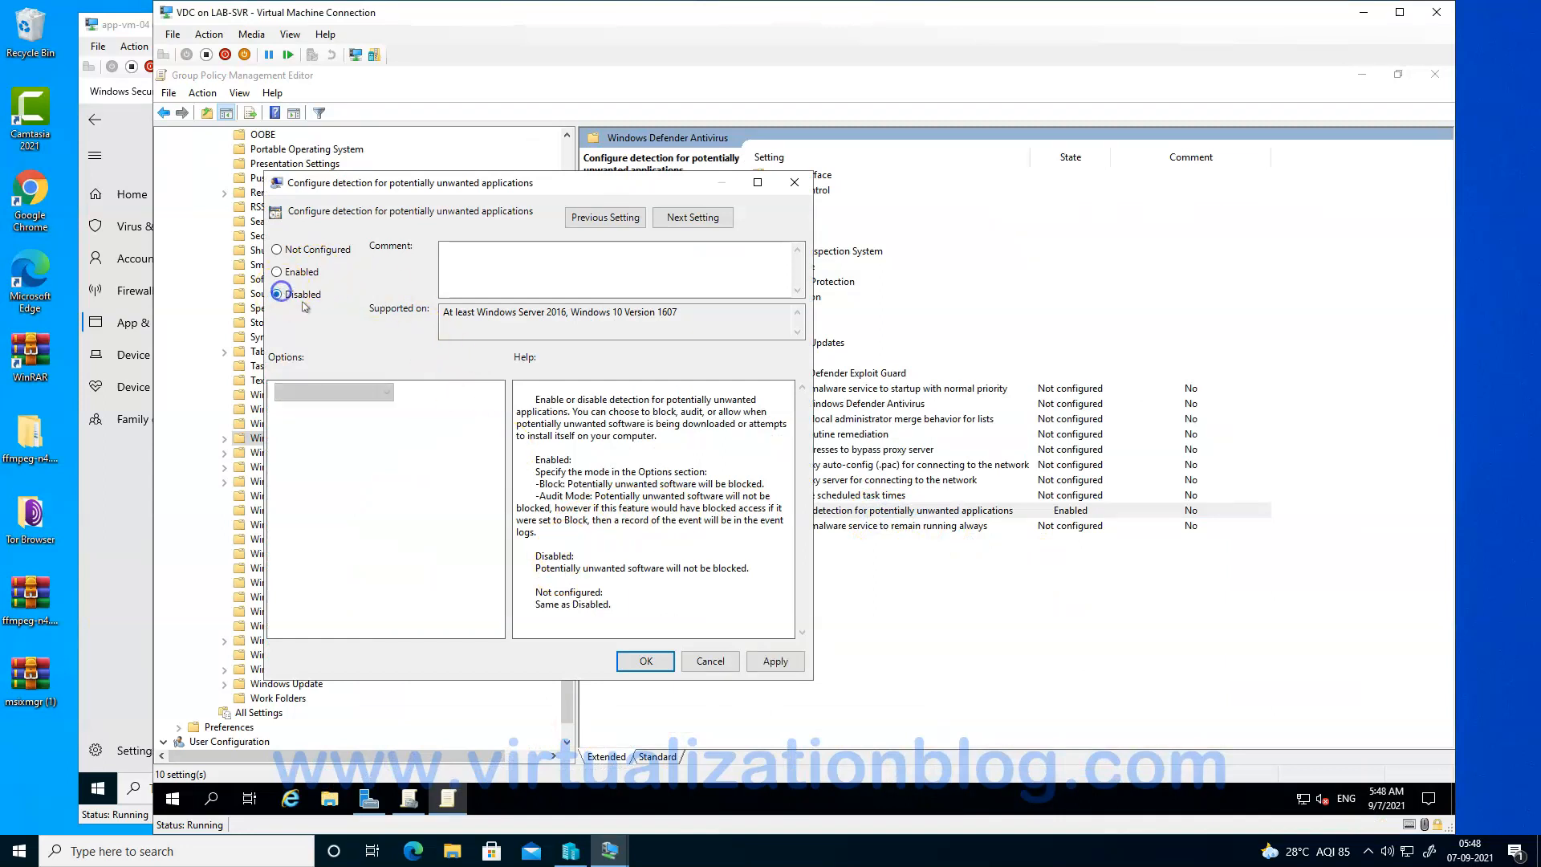
click(775, 662)
click(644, 662)
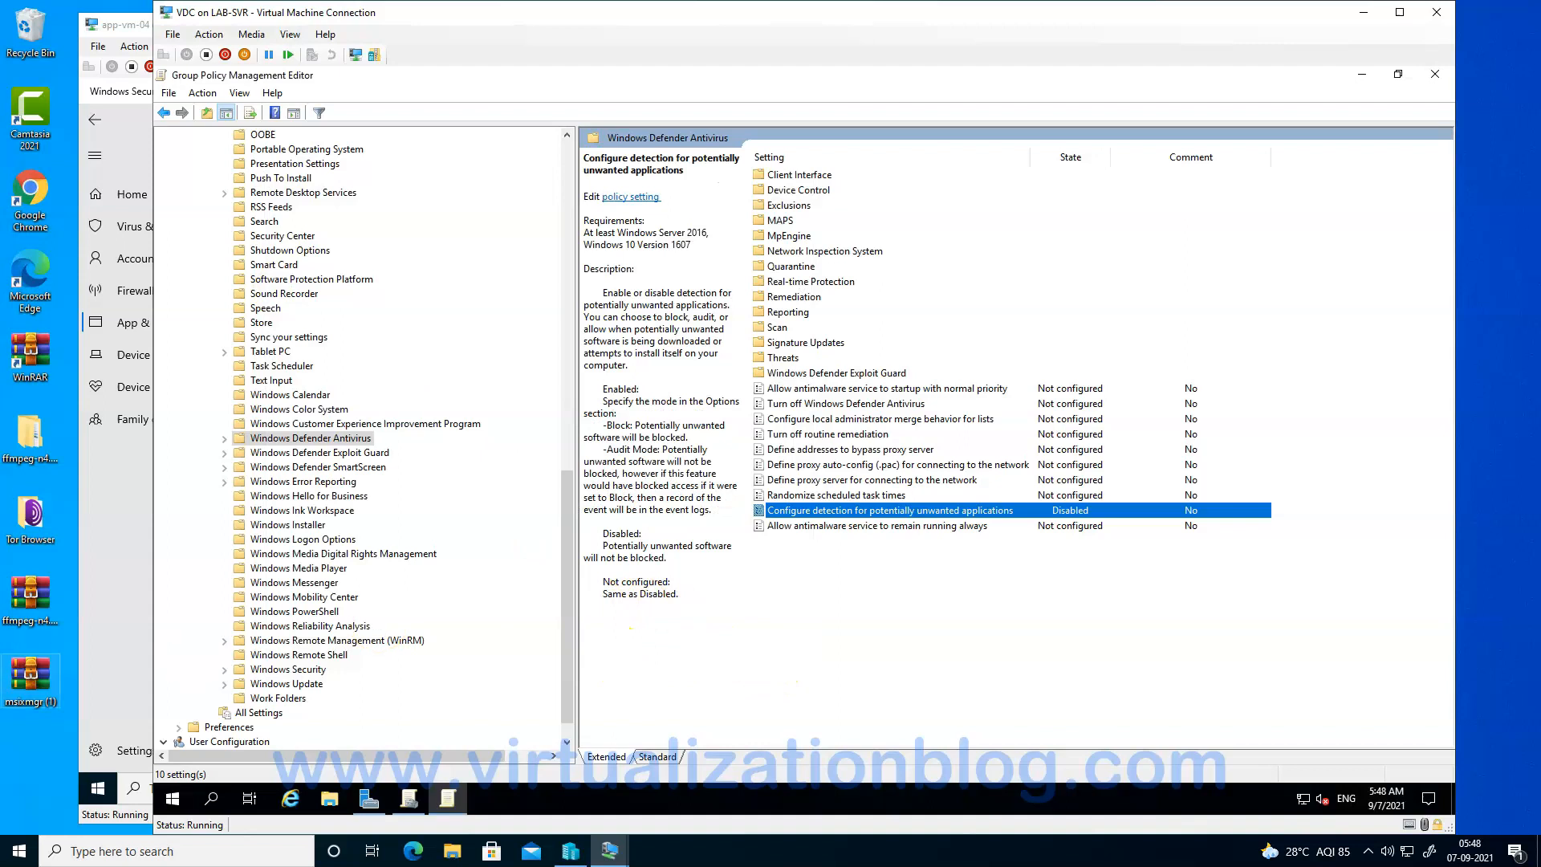
On app-vm-04, rerun gpupdate /force in the open Command Prompt and bring Windows Security's reputation-based protection settings back to the front.
click(103, 614)
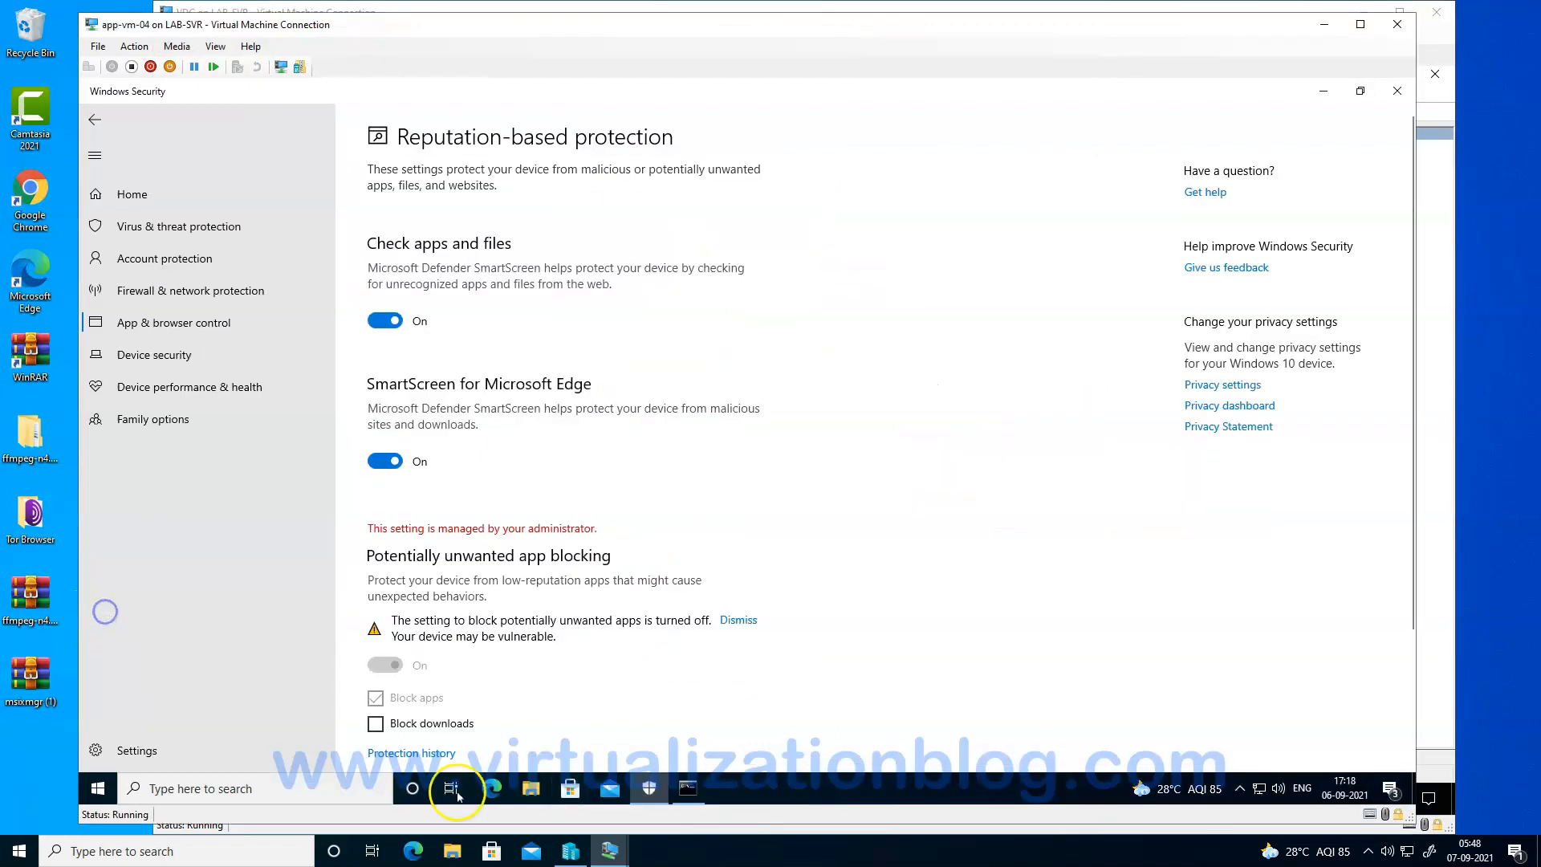
click(686, 787)
key(Up)
key(Return)
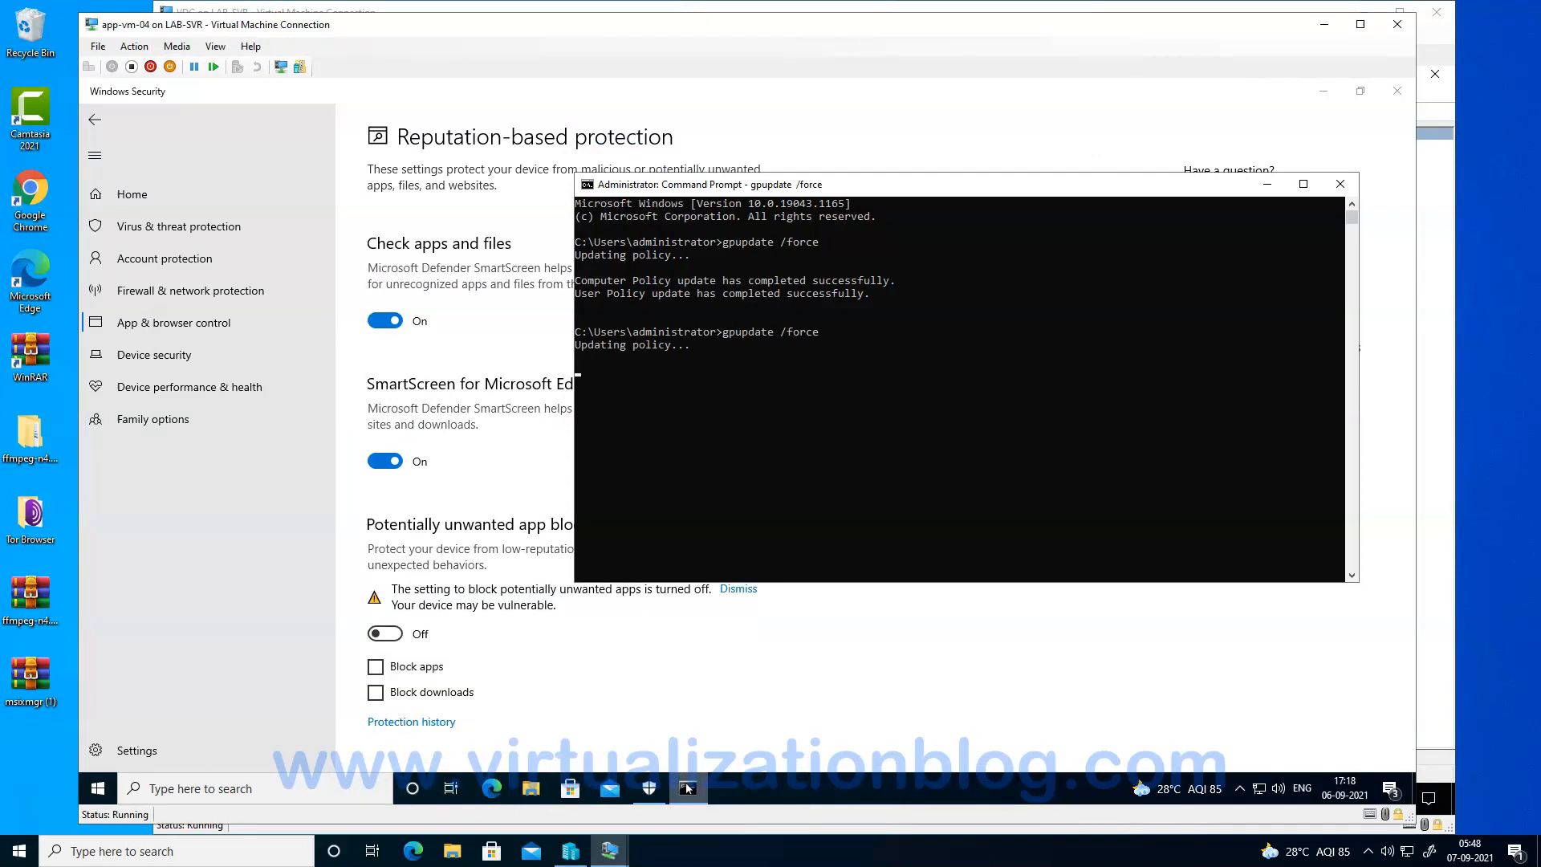
click(340, 487)
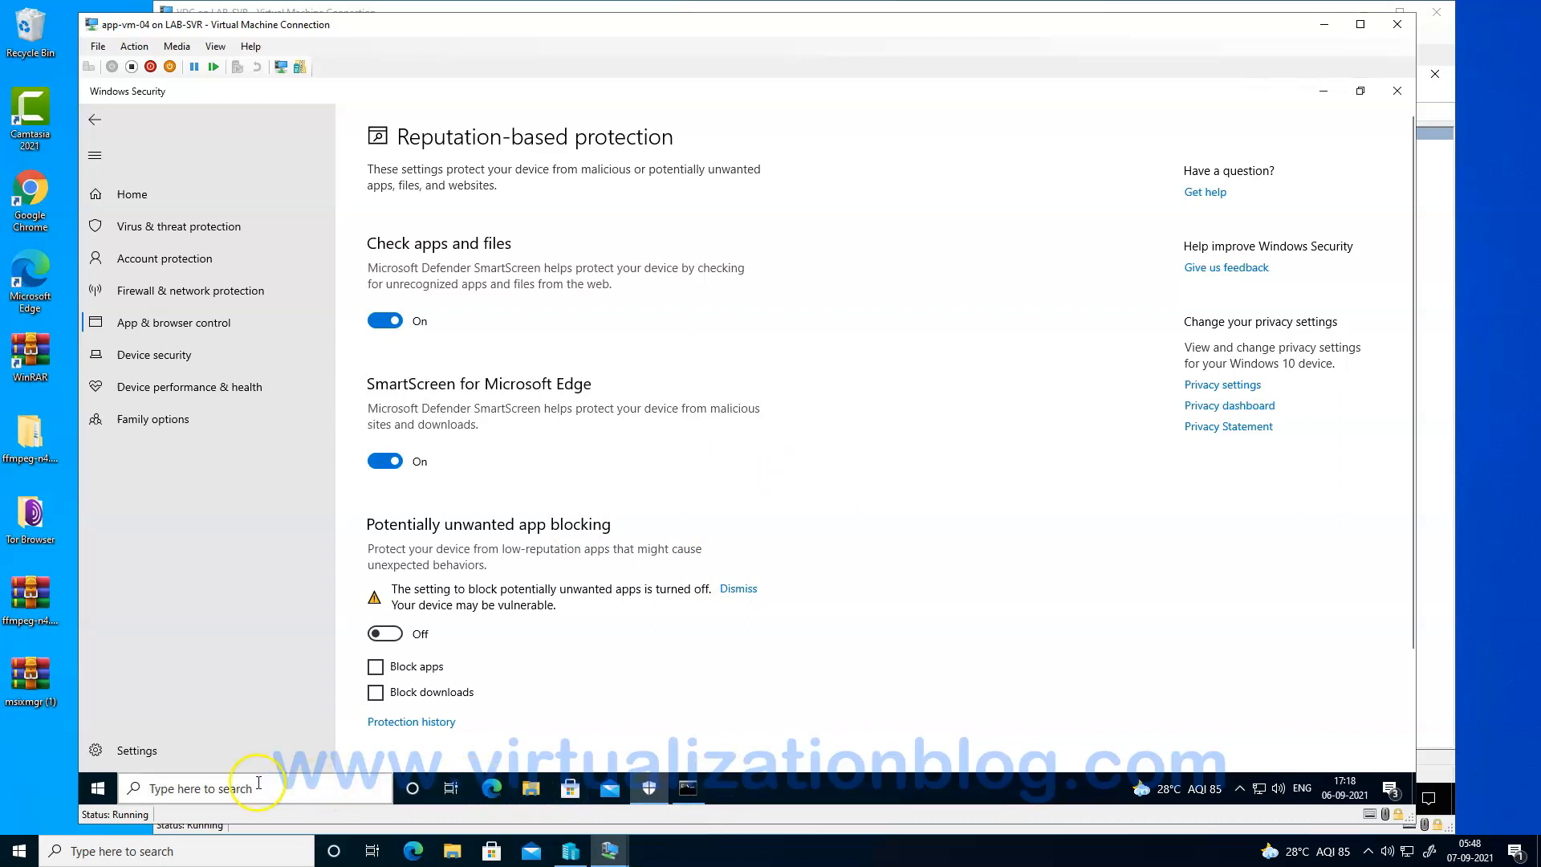
Open Windows PowerShell, run Set-MpPreference -PUAProtection Enabled, and move its window clear of the potentially unwanted app blocking setting.
click(98, 789)
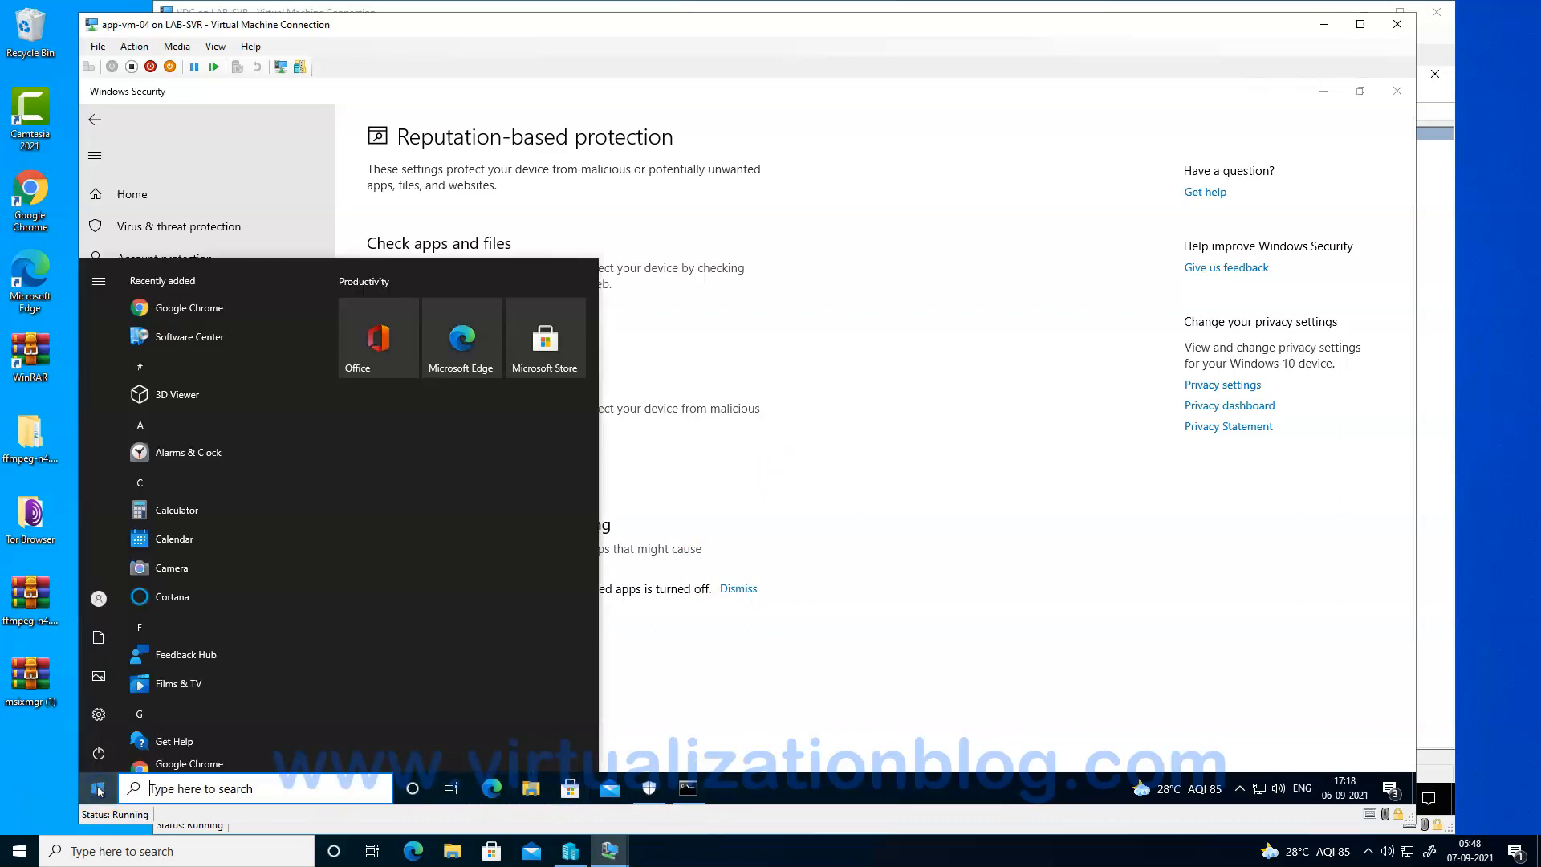
text(po)
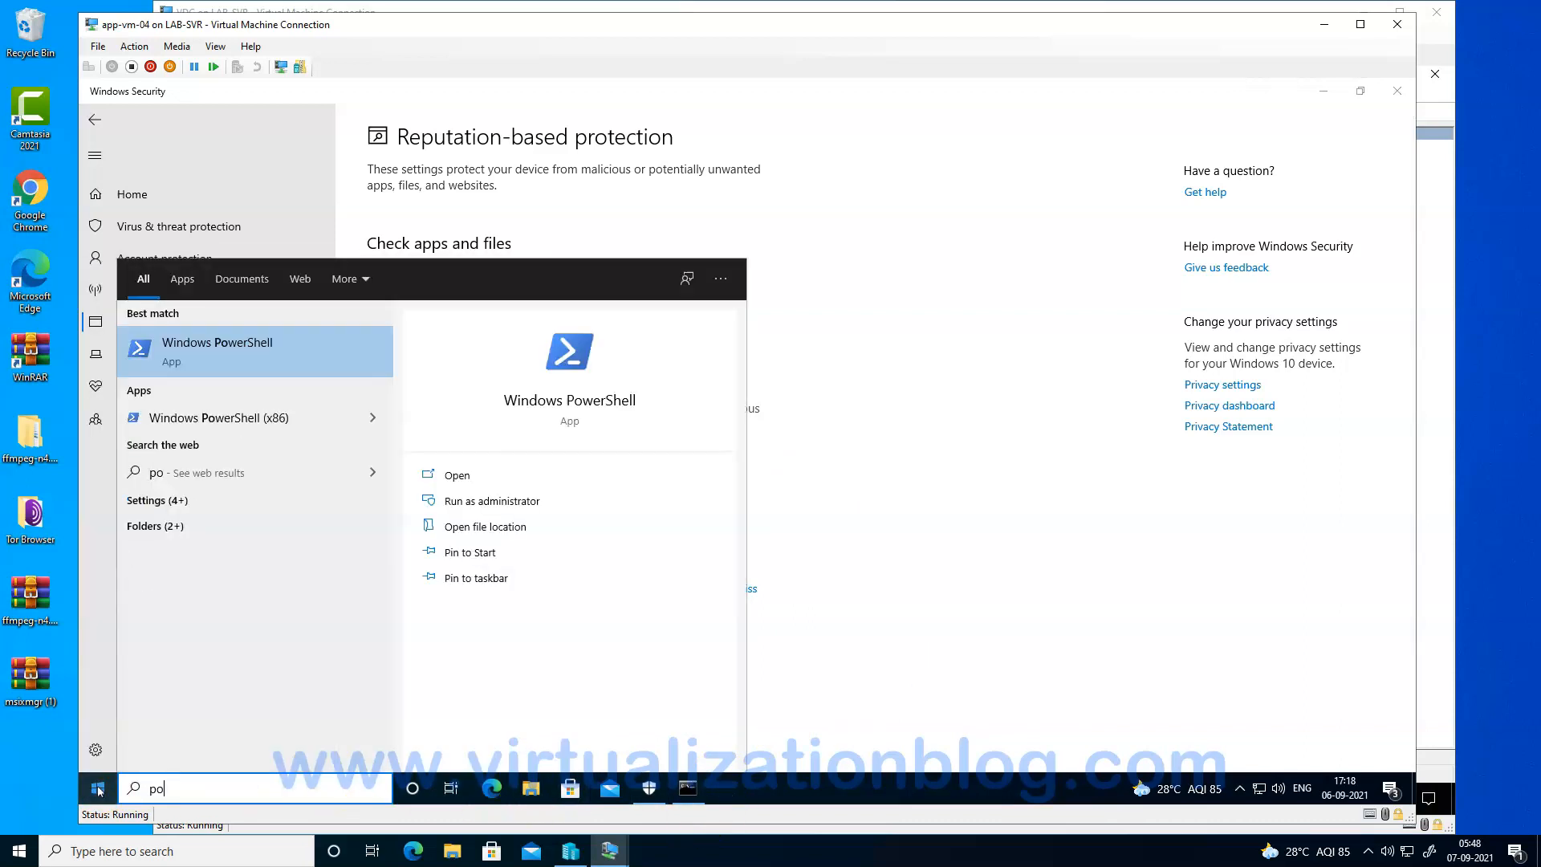
click(240, 342)
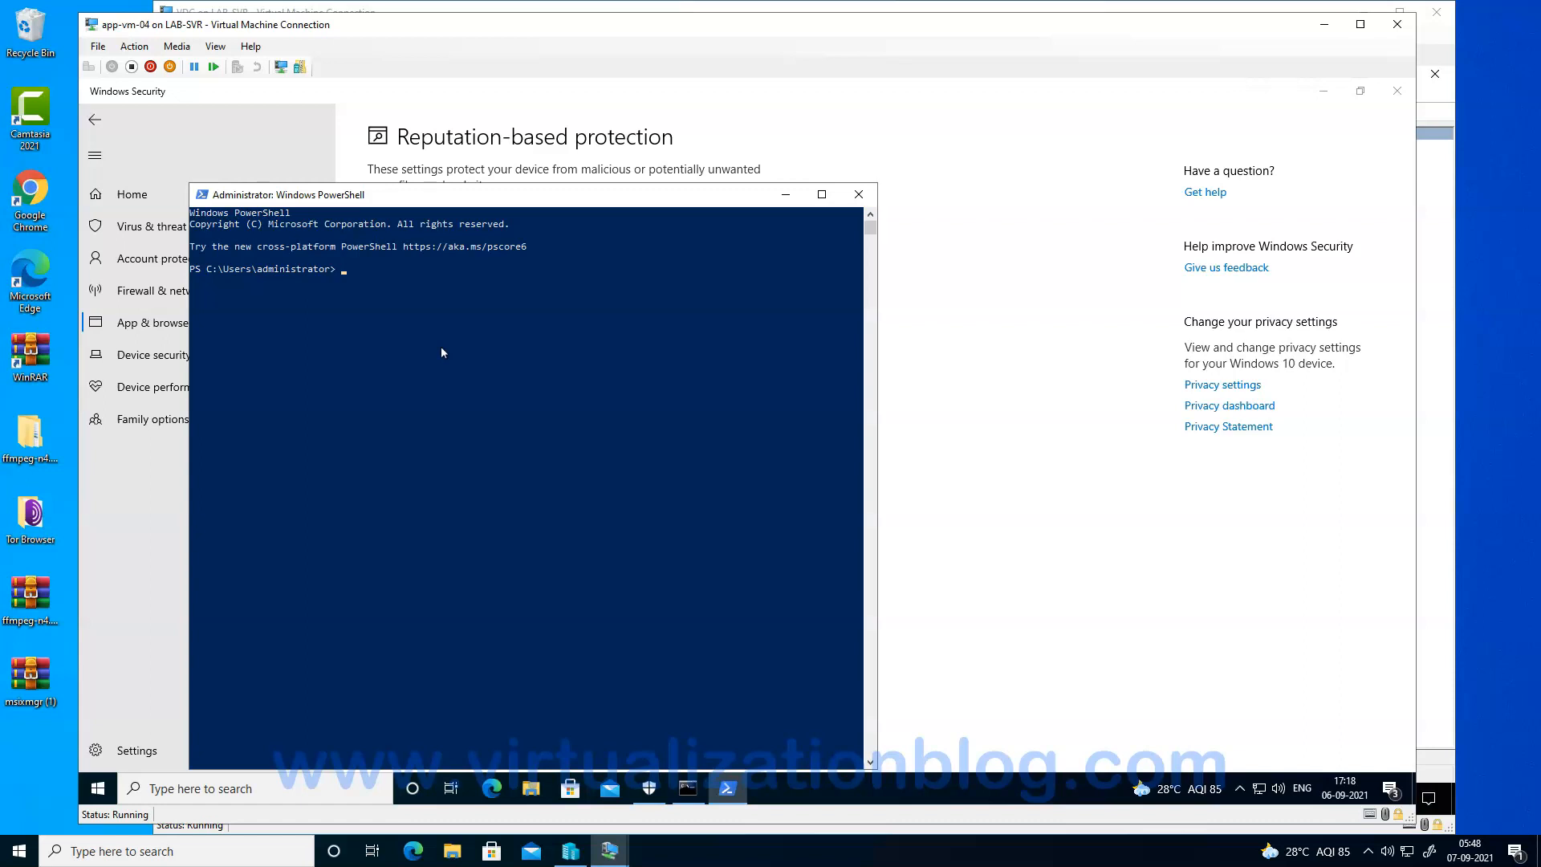
text(set-Mp)
key(Tab)
text(-P)
key(Tab)
key(BackSpace)
key(BackSpace)
key(BackSpace)
key(BackSpace)
key(BackSpace)
key(BackSpace)
key(BackSpace)
key(BackSpace)
key(BackSpace)
key(BackSpace)
text(U)
key(Tab)
text(Enabled)
key(Return)
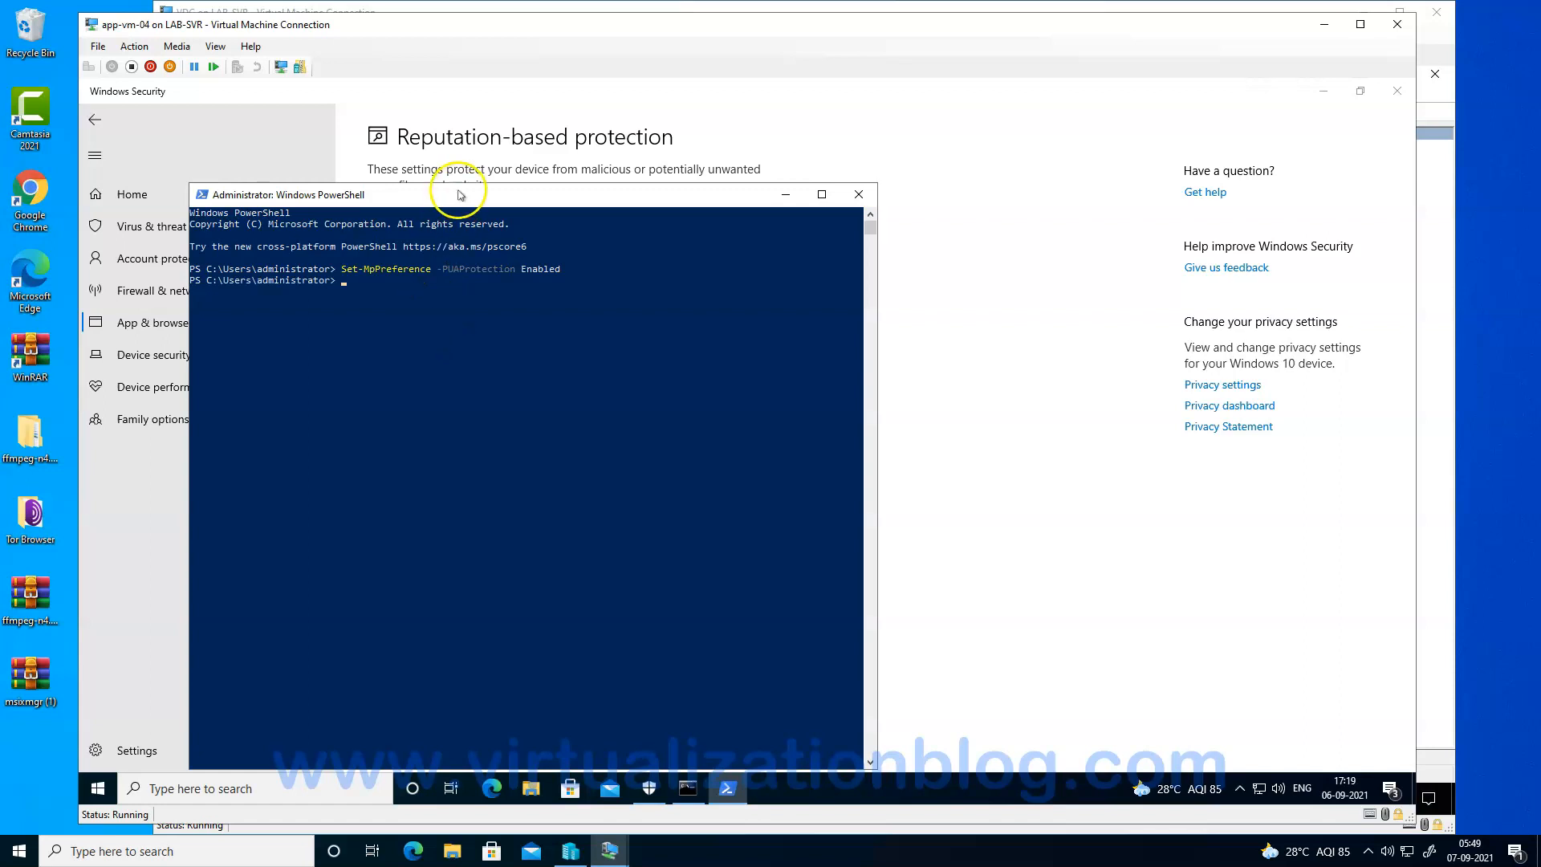
drag(461, 195, 1003, 108)
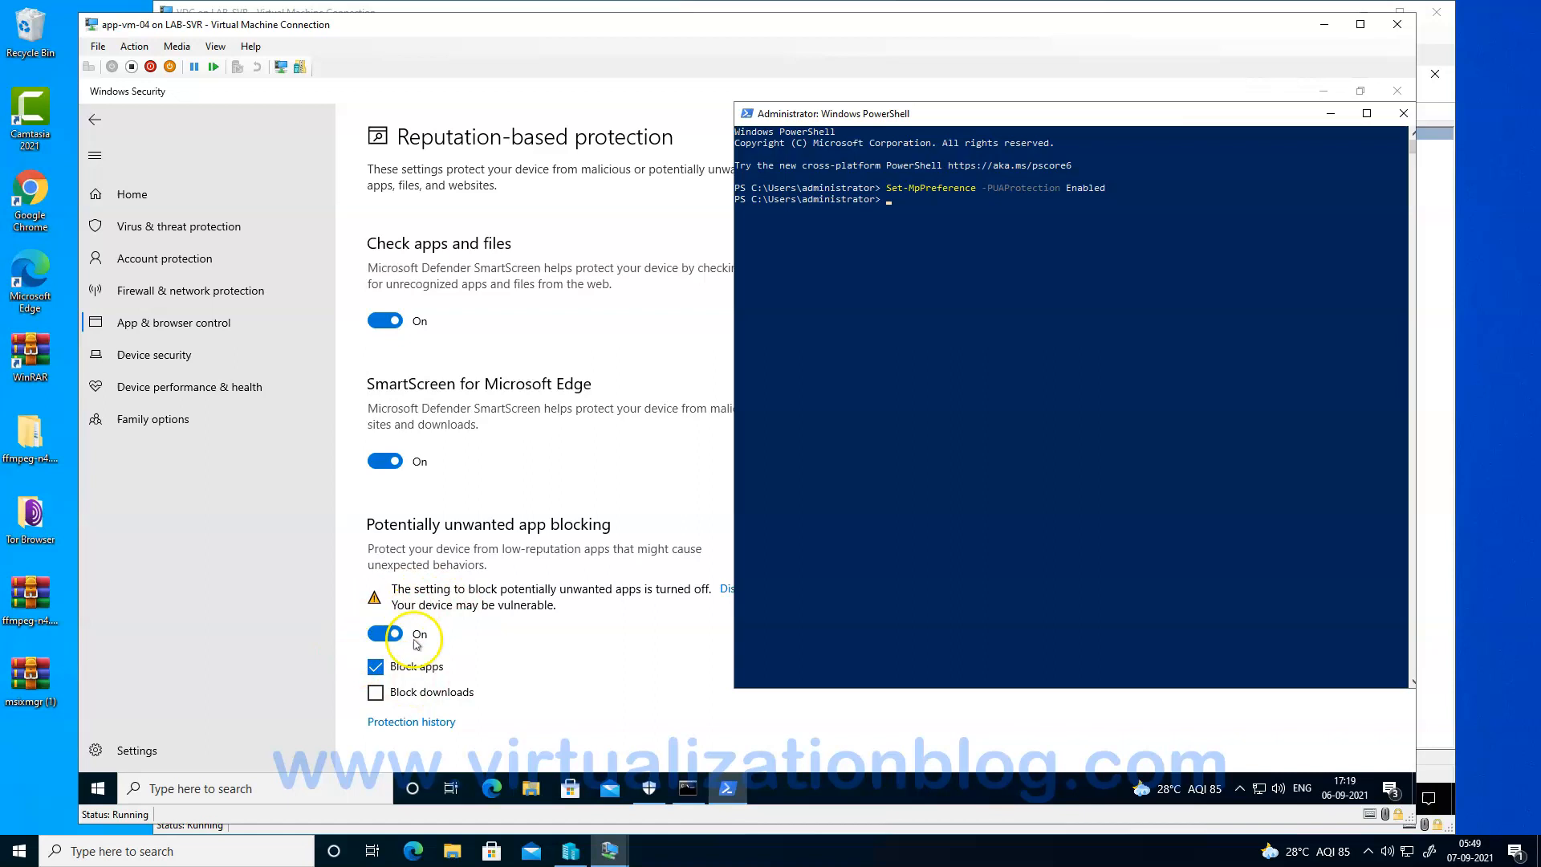
Recall the last PowerShell command and run it as Set-MpPreference -PUAProtection Disabled.
click(1079, 424)
key(Up)
key(BackSpace)
key(BackSpace)
key(BackSpace)
key(BackSpace)
key(BackSpace)
key(BackSpace)
key(BackSpace)
text(Dis)
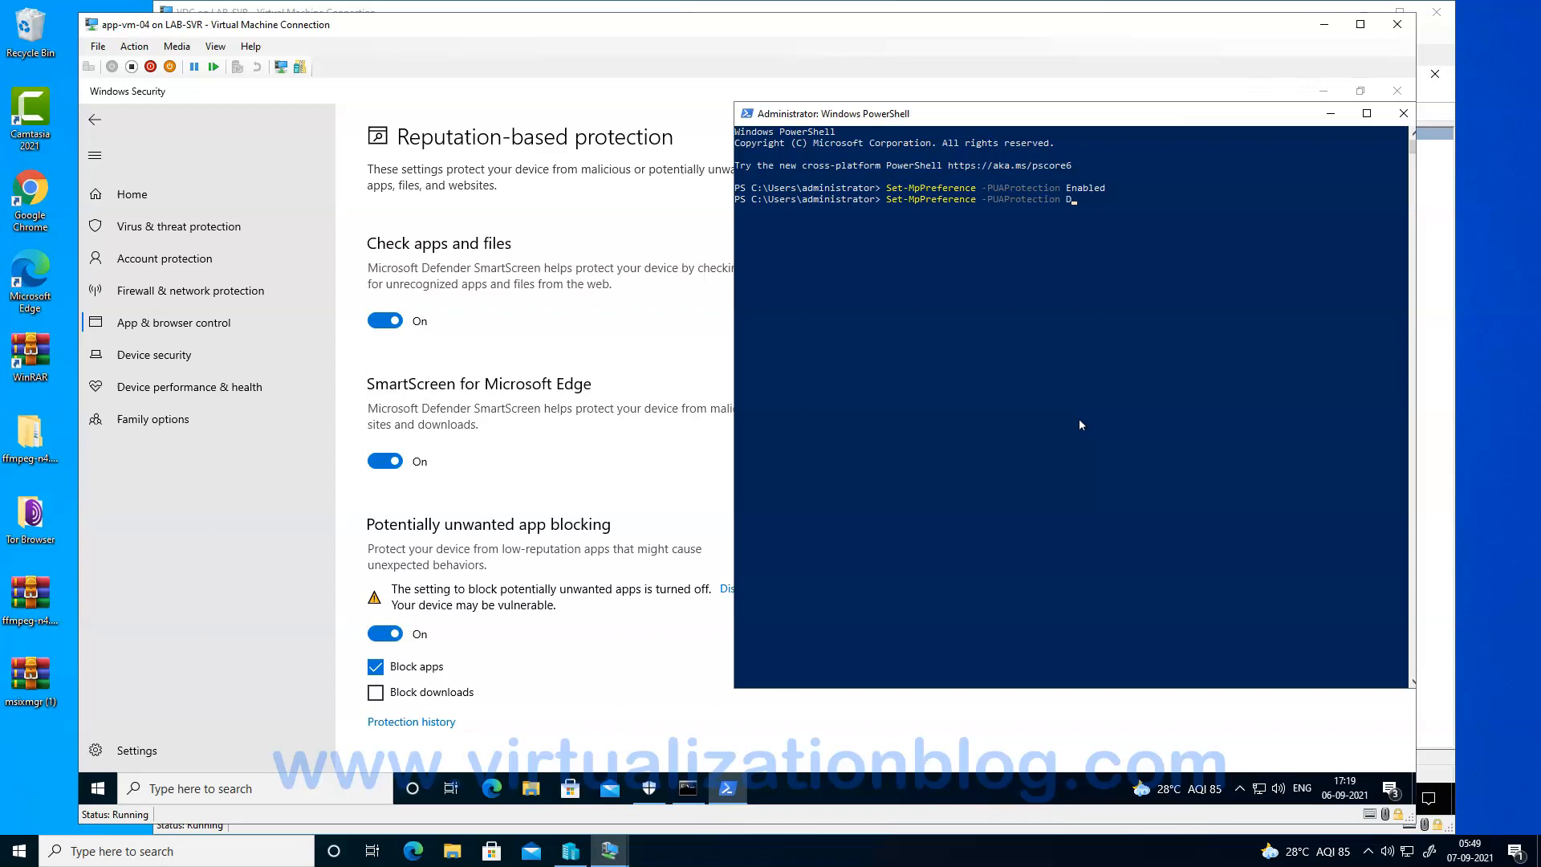
text(abled)
key(Return)
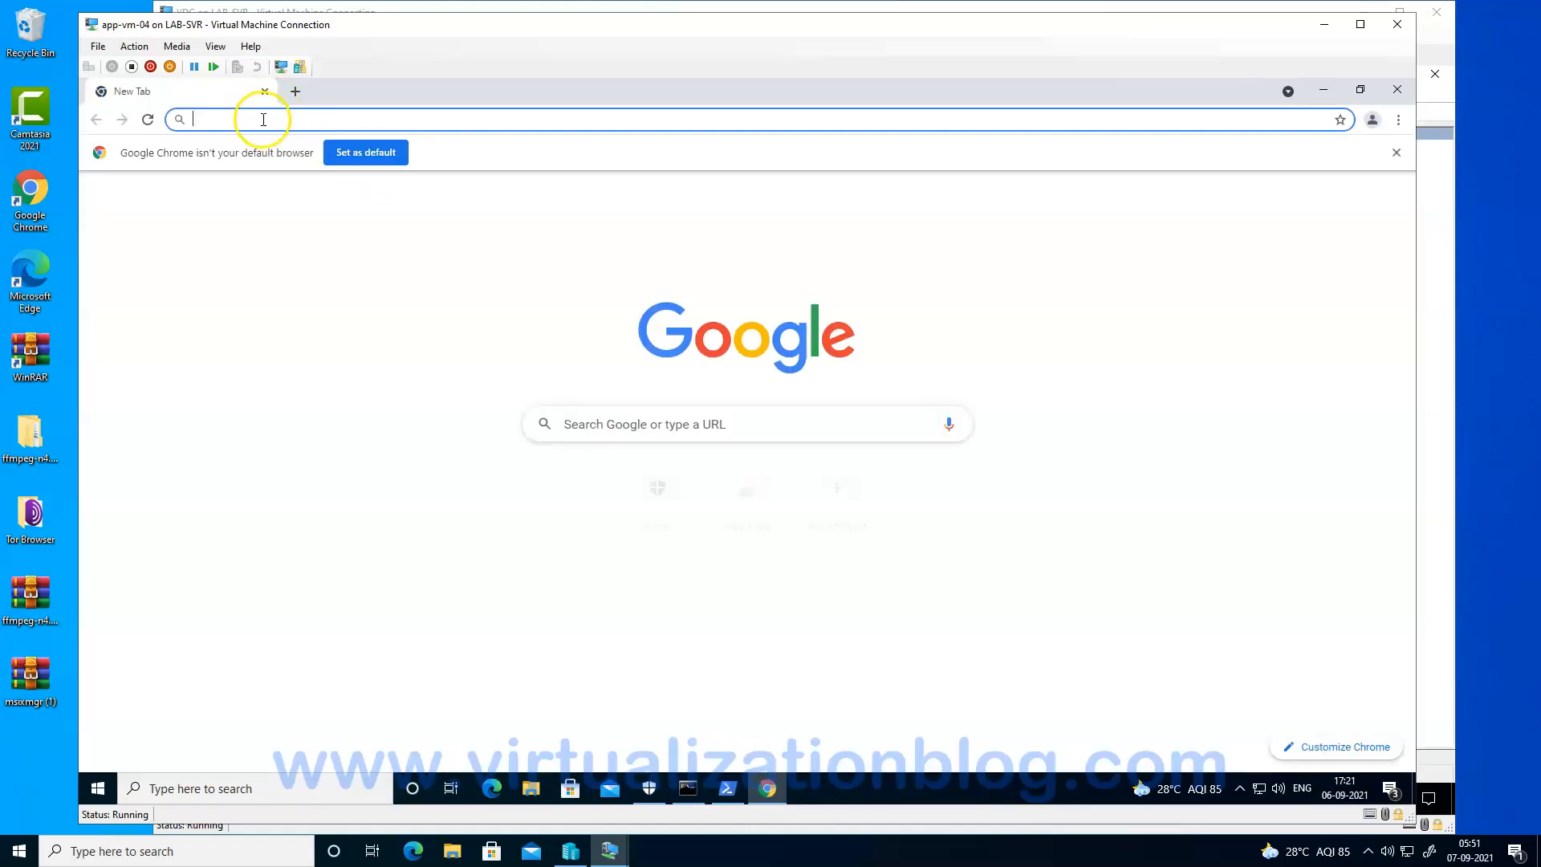
Open the Microsoft Defender ATP demo site, demo.wd.microsoft.com, in Chrome on app-vm-04.
text(de)
key(Return)
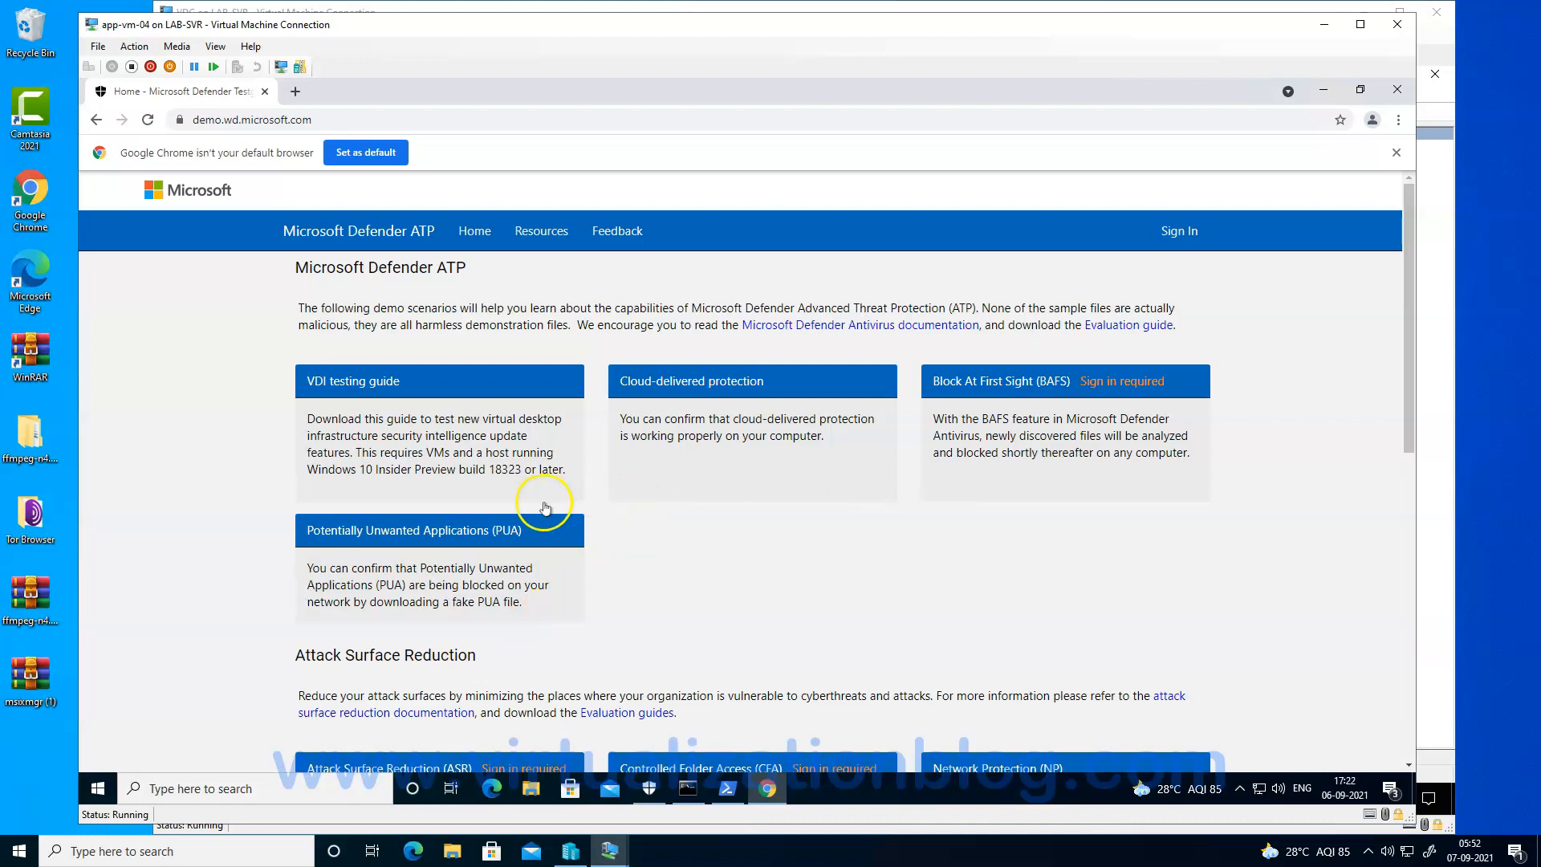
Open the Potentially Unwanted Applications (PUA) scenario and follow its amtso.org link to the Launch the Test link, dismissing the cookie notice.
click(456, 532)
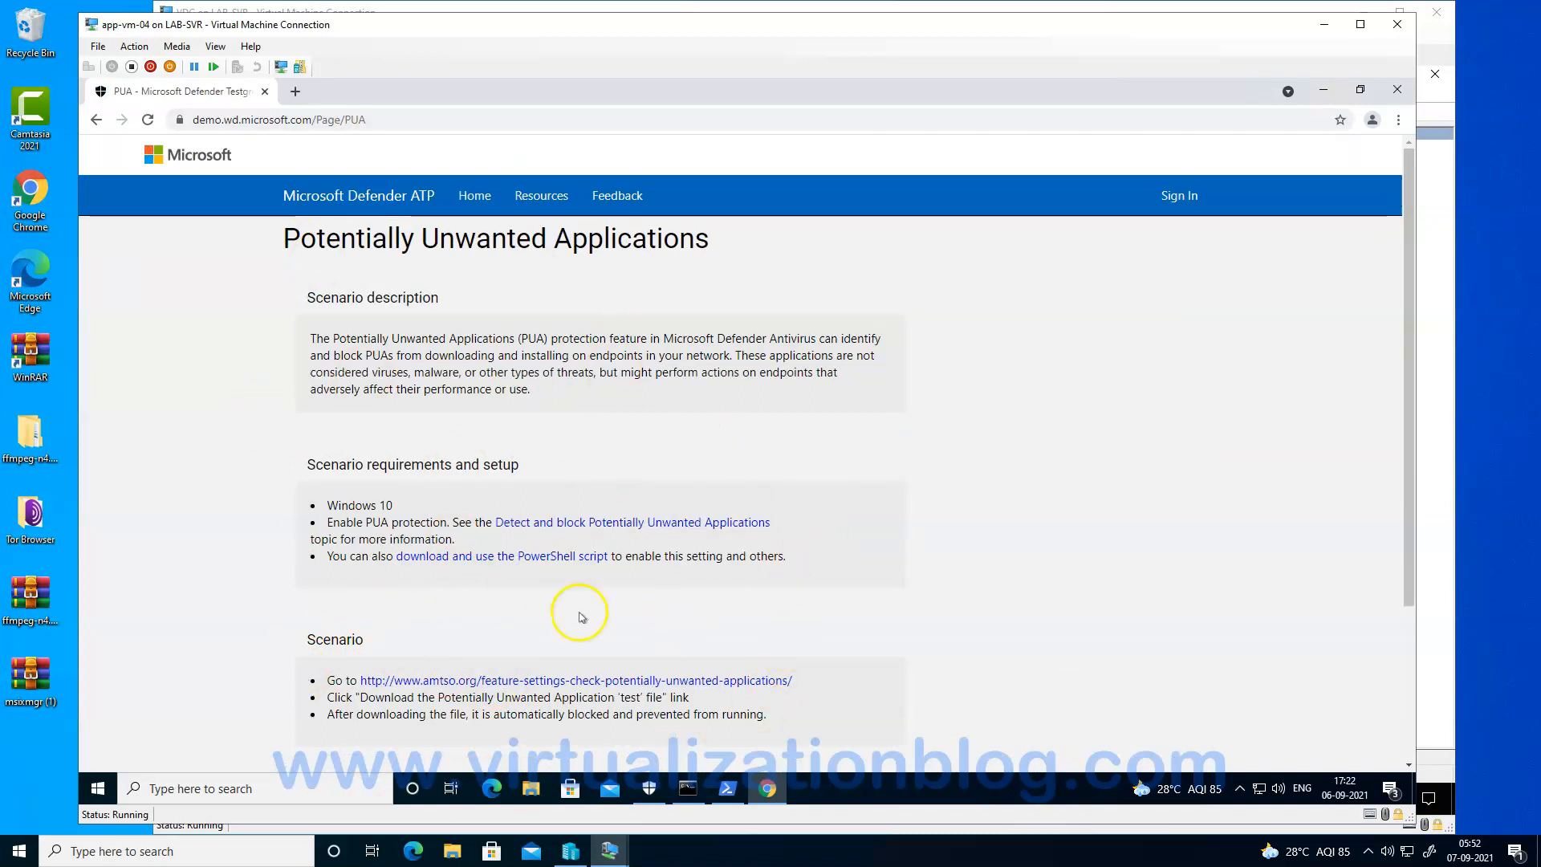
scroll(553, 543, down, 2)
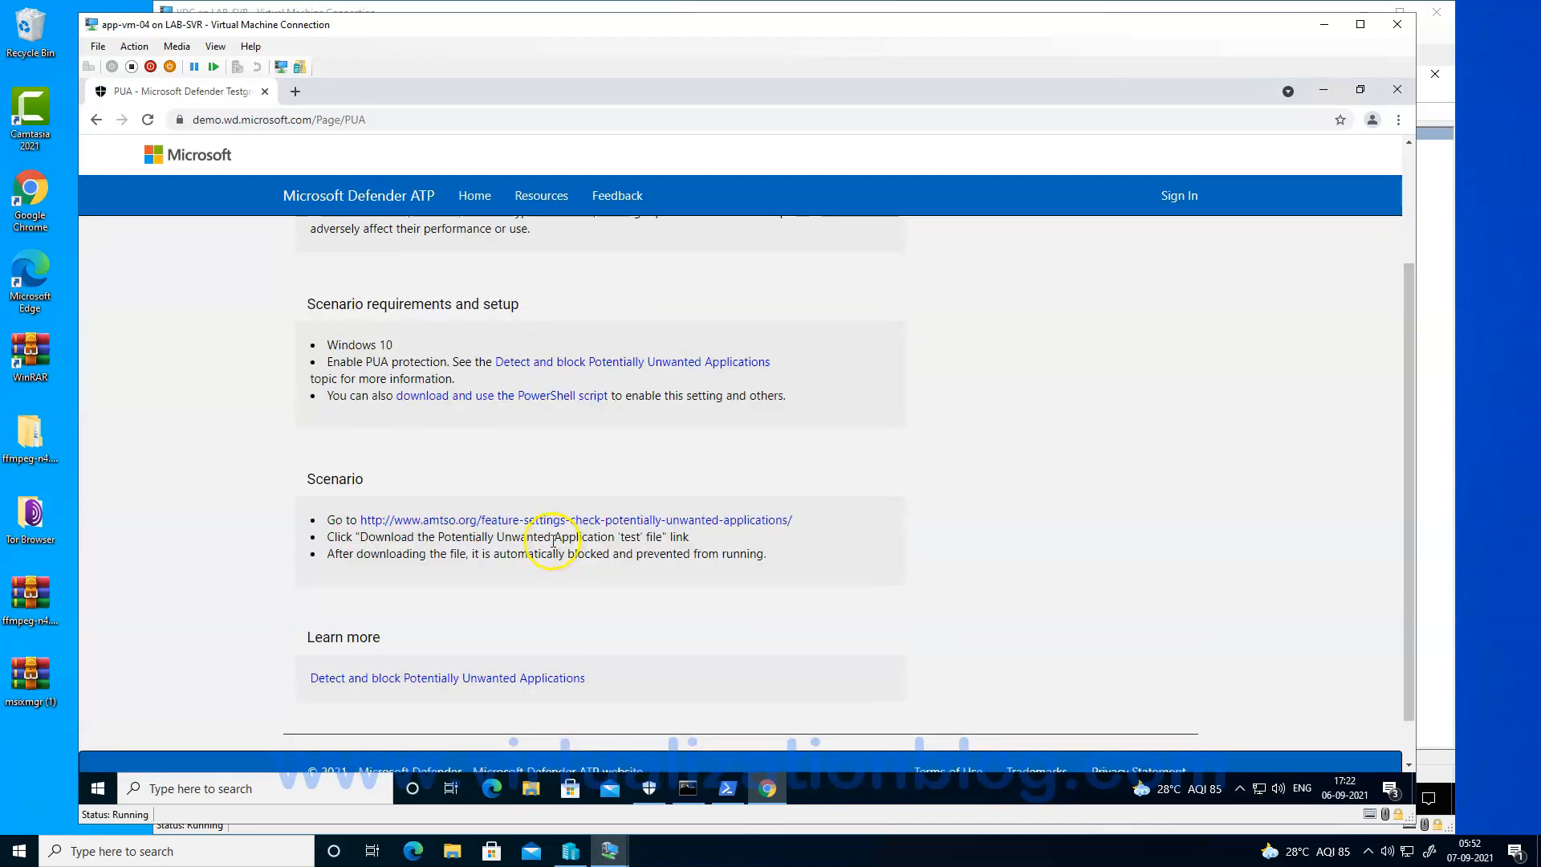
click(483, 519)
click(1377, 747)
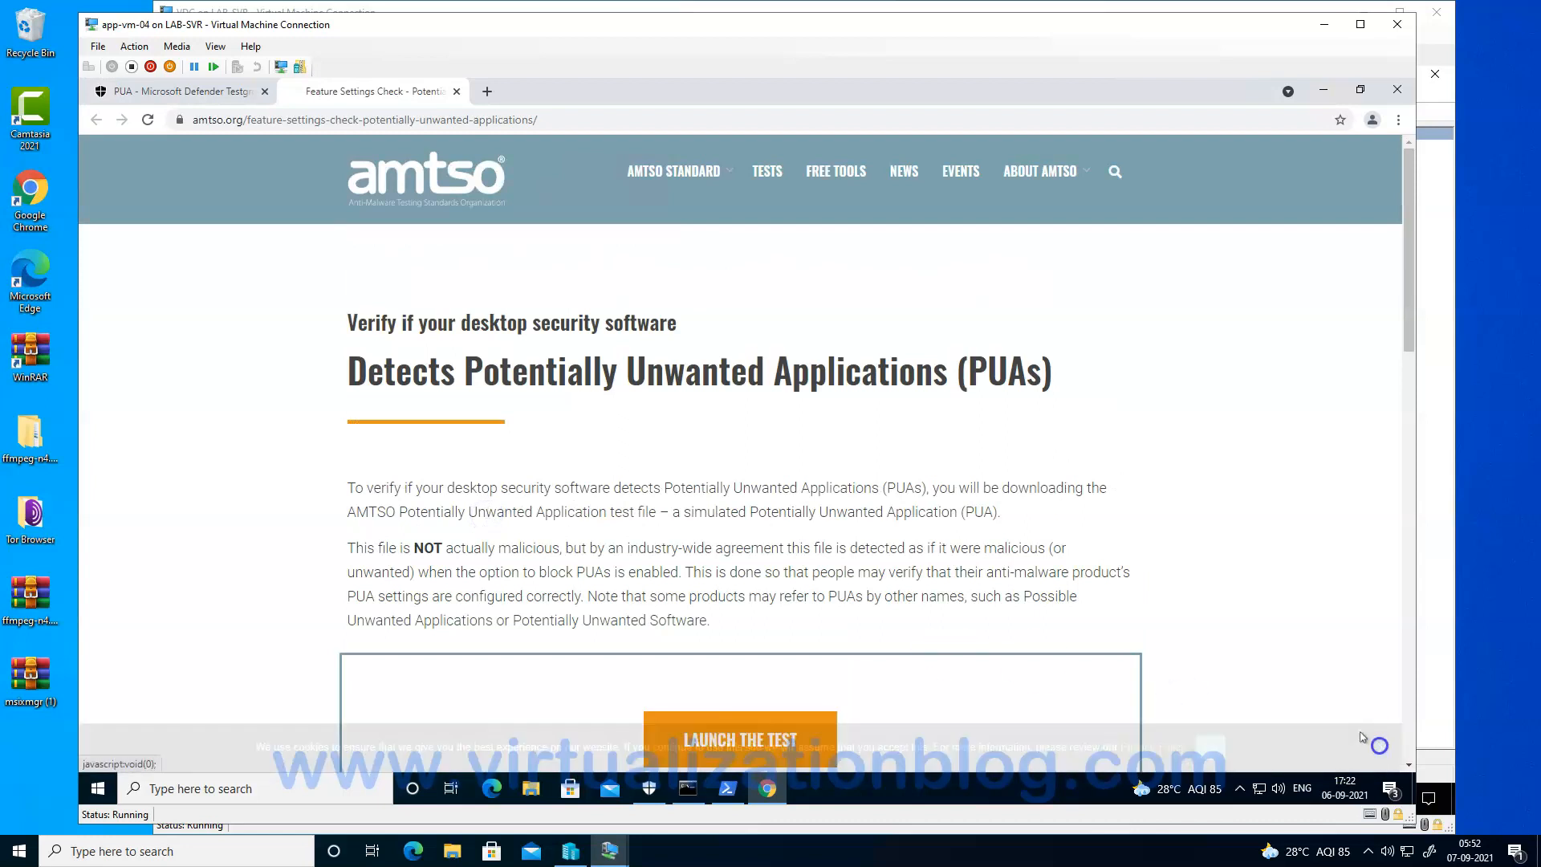
scroll(663, 484, down, 2)
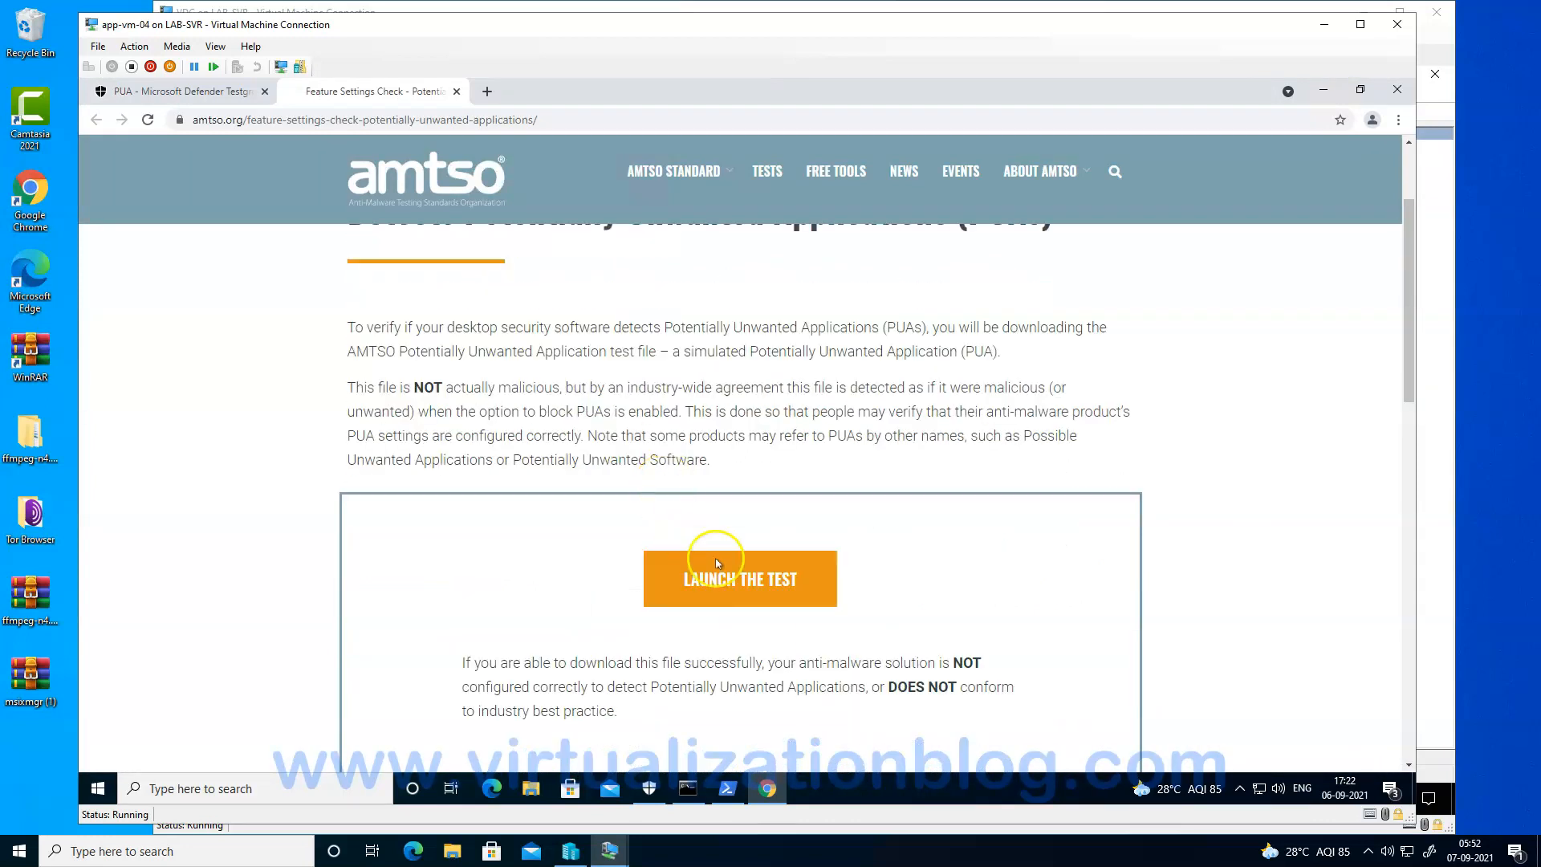
Save PotentiallyUnwanted.exe from the Launch the Test link, keep the flagged download, and show the file in its folder.
click(728, 580)
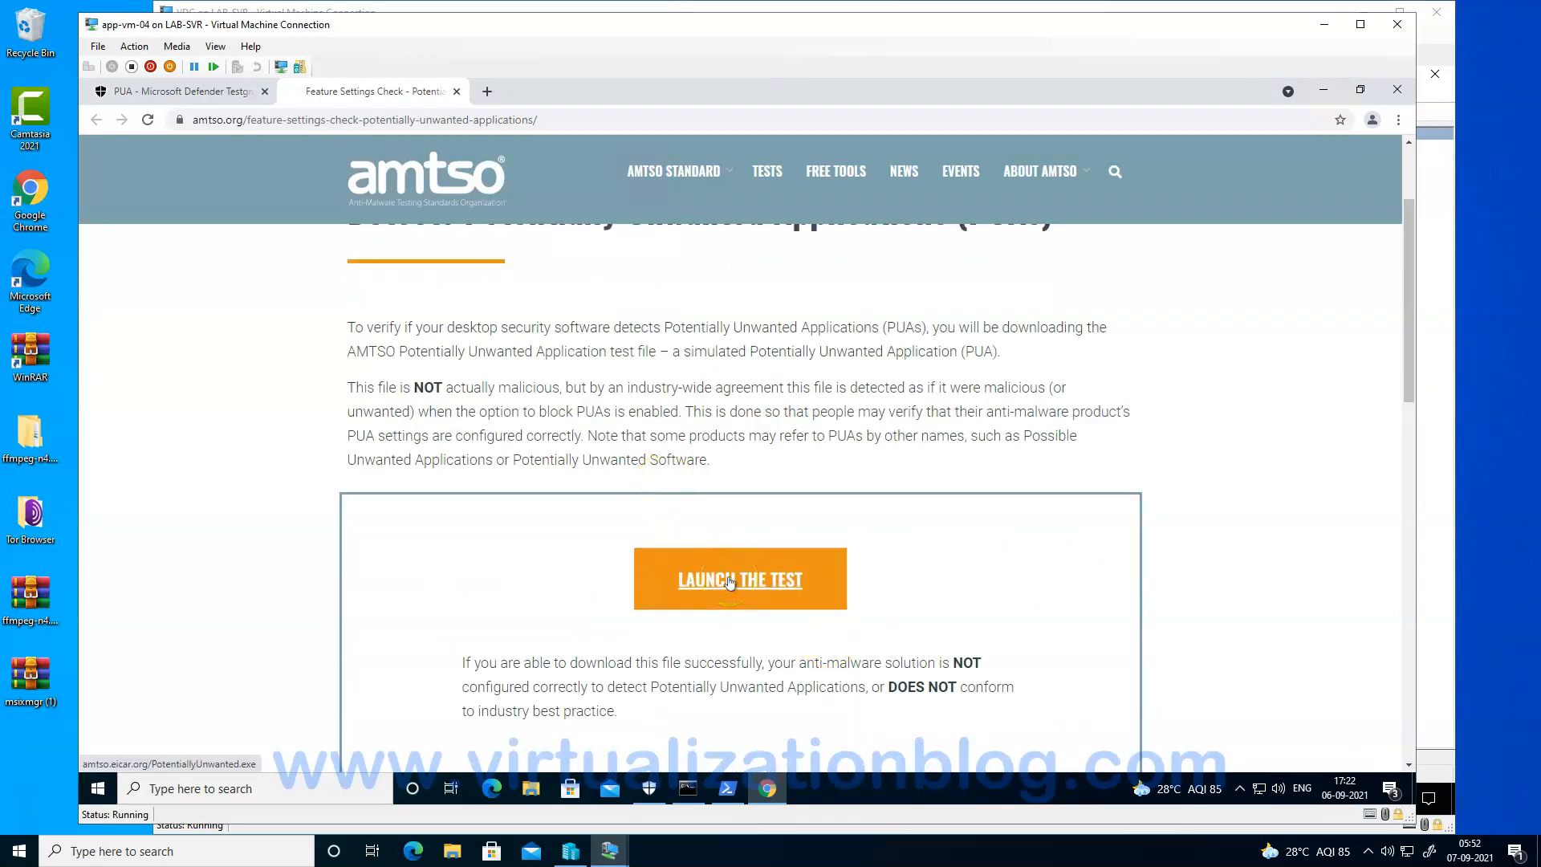
right_click(729, 581)
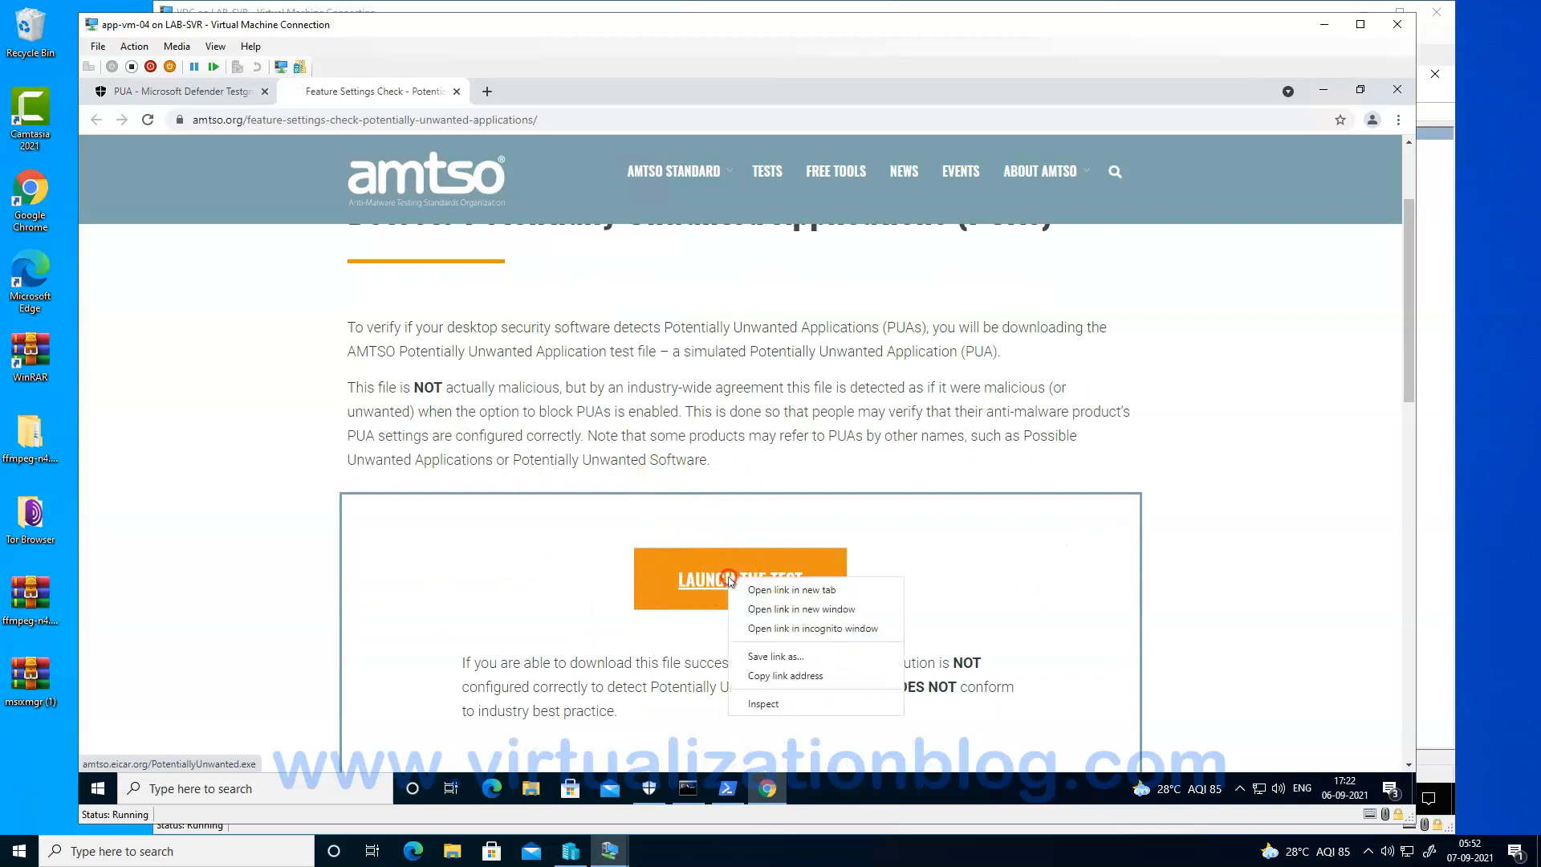
click(795, 674)
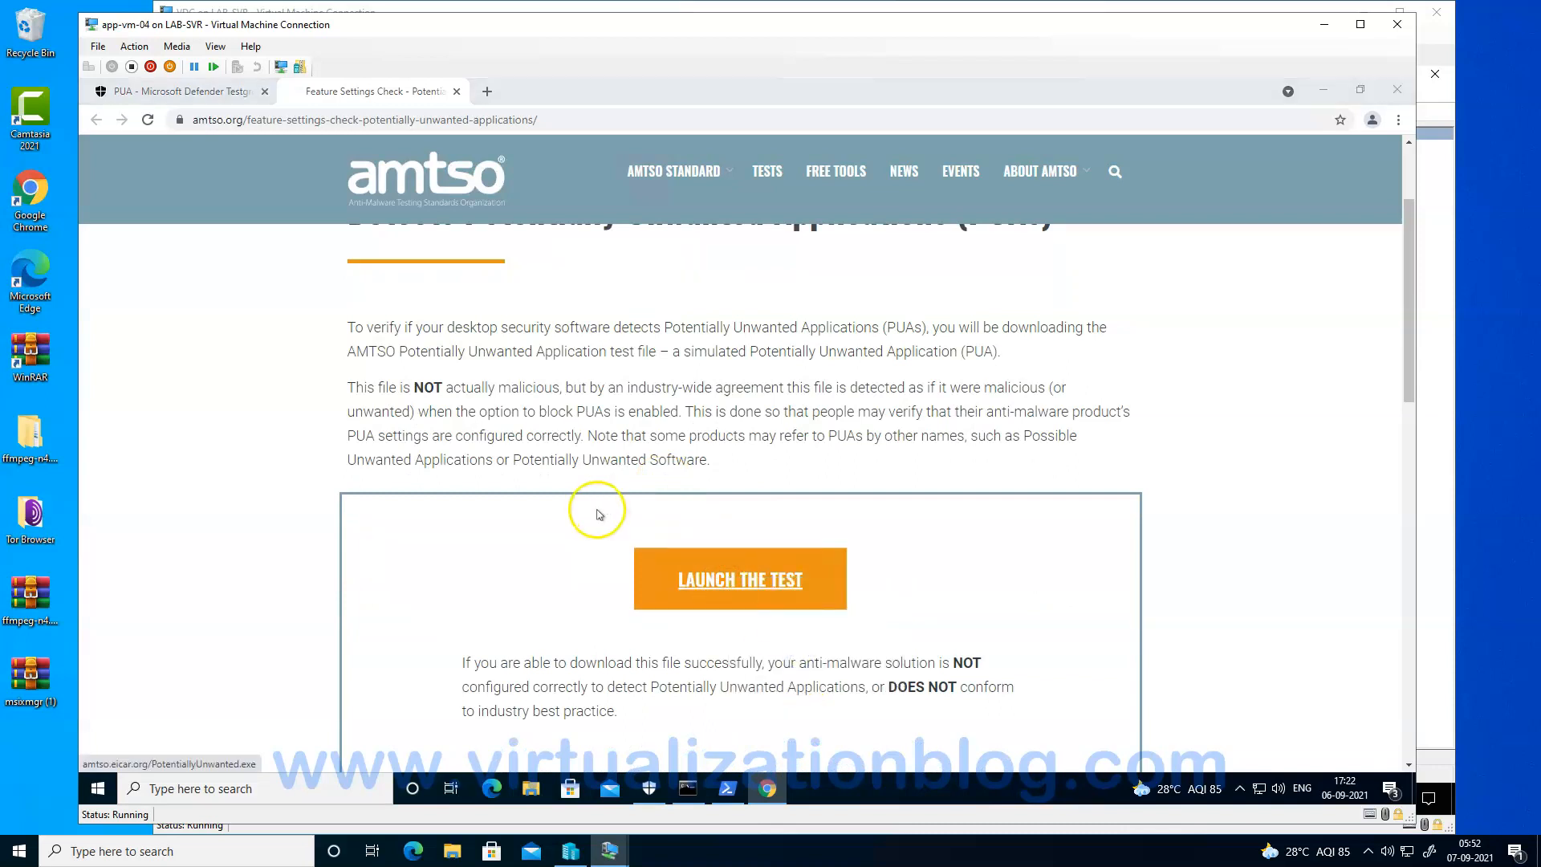
click(491, 436)
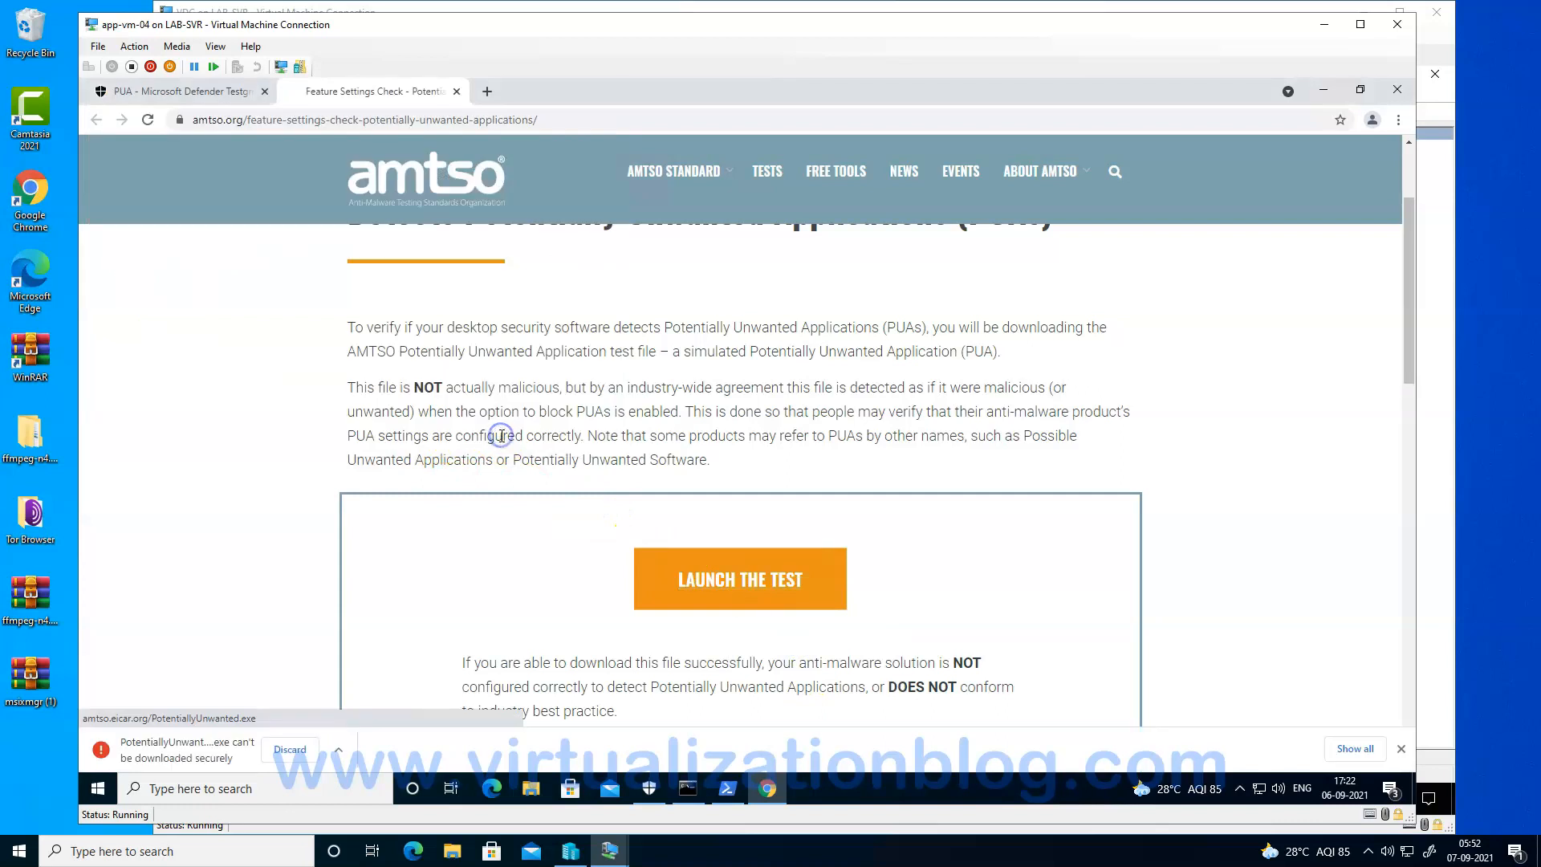
click(340, 750)
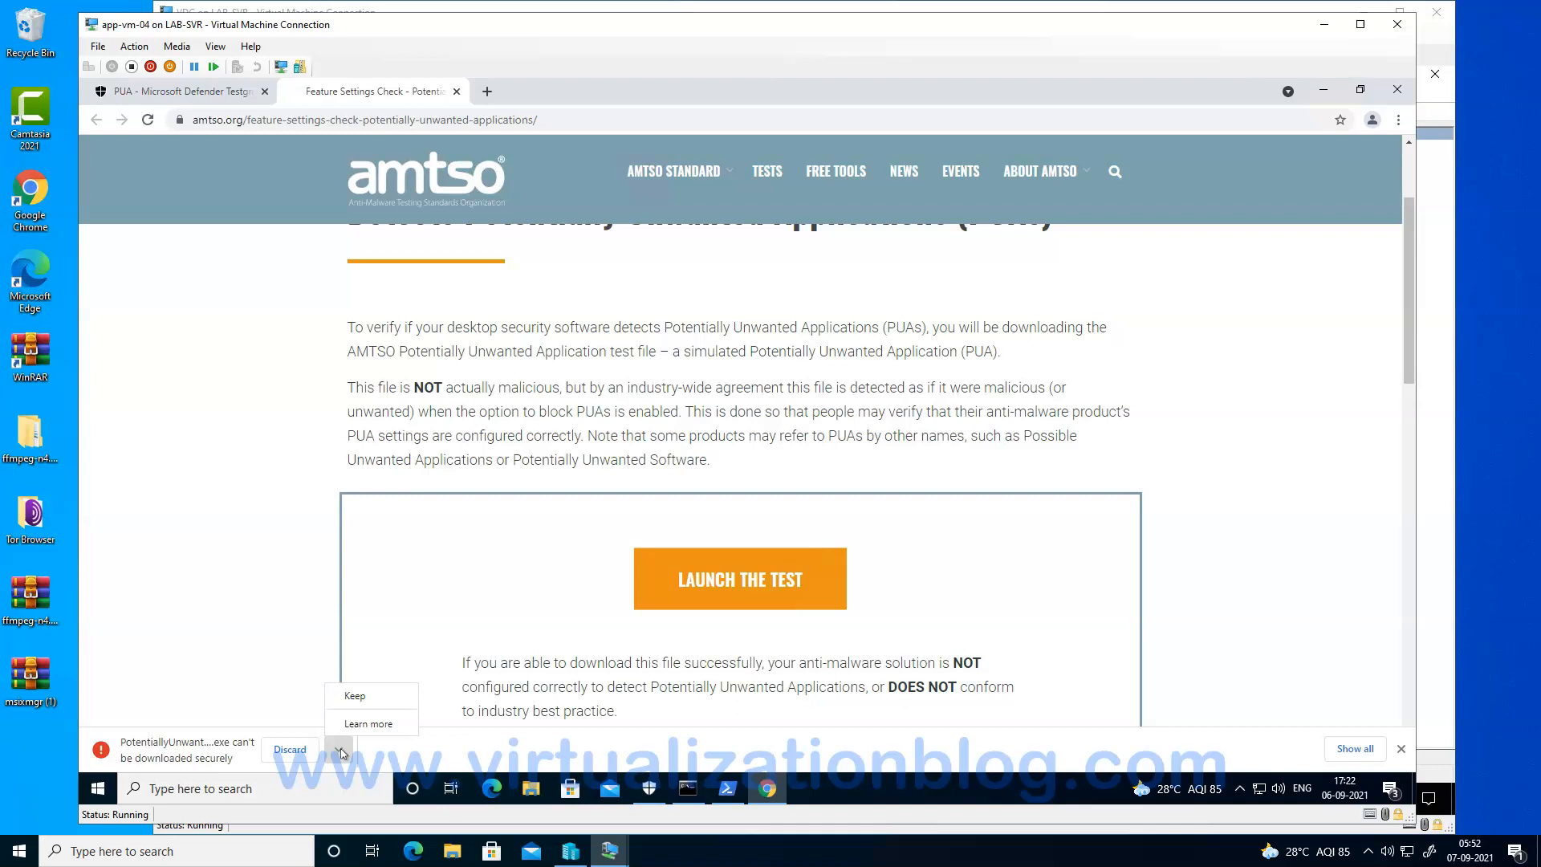
click(354, 694)
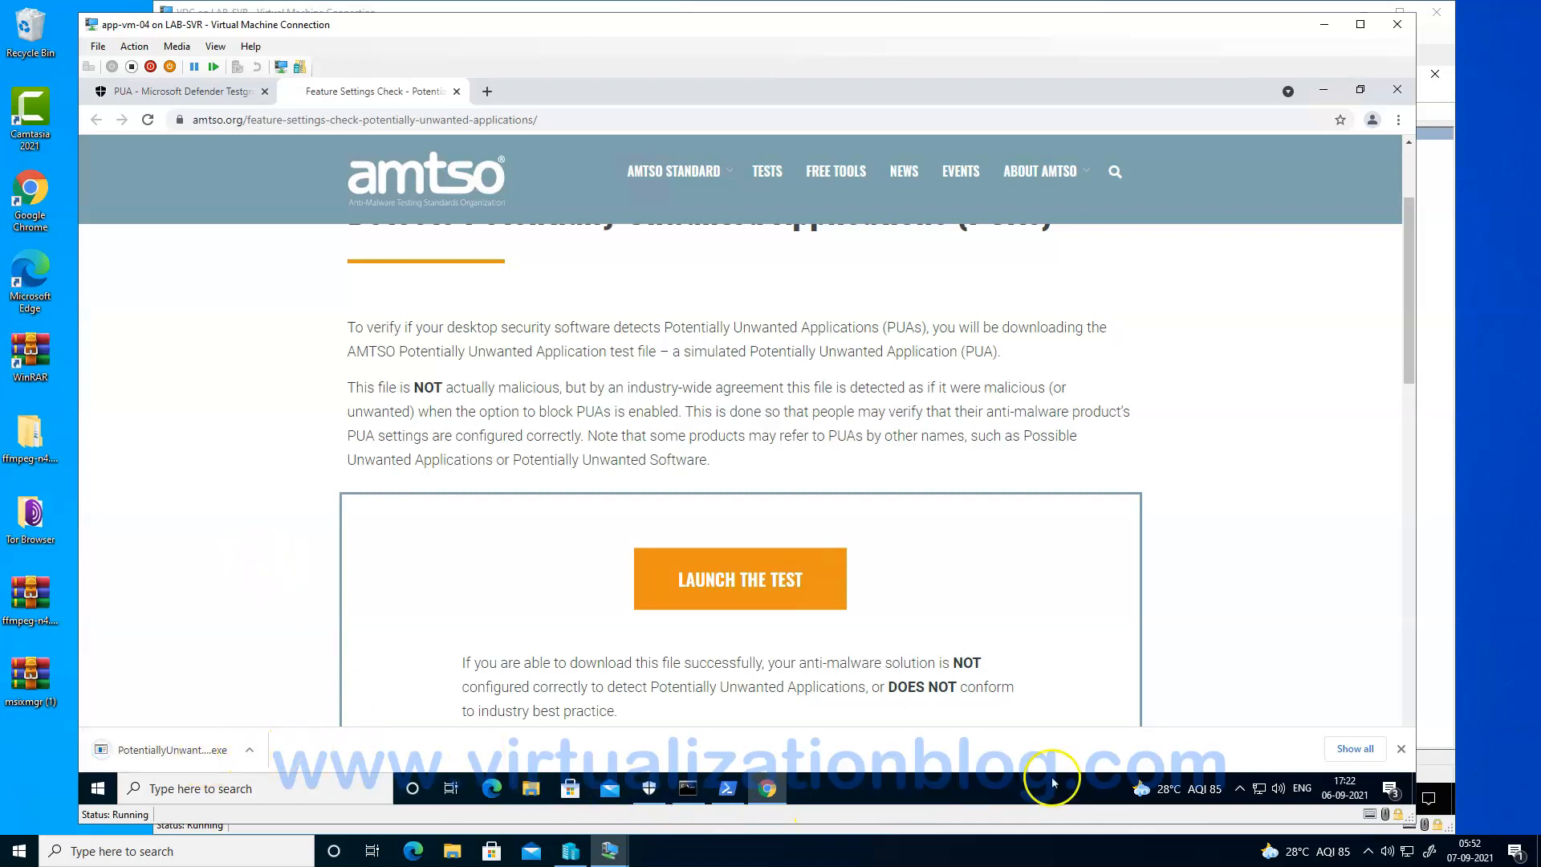
click(1356, 748)
click(582, 311)
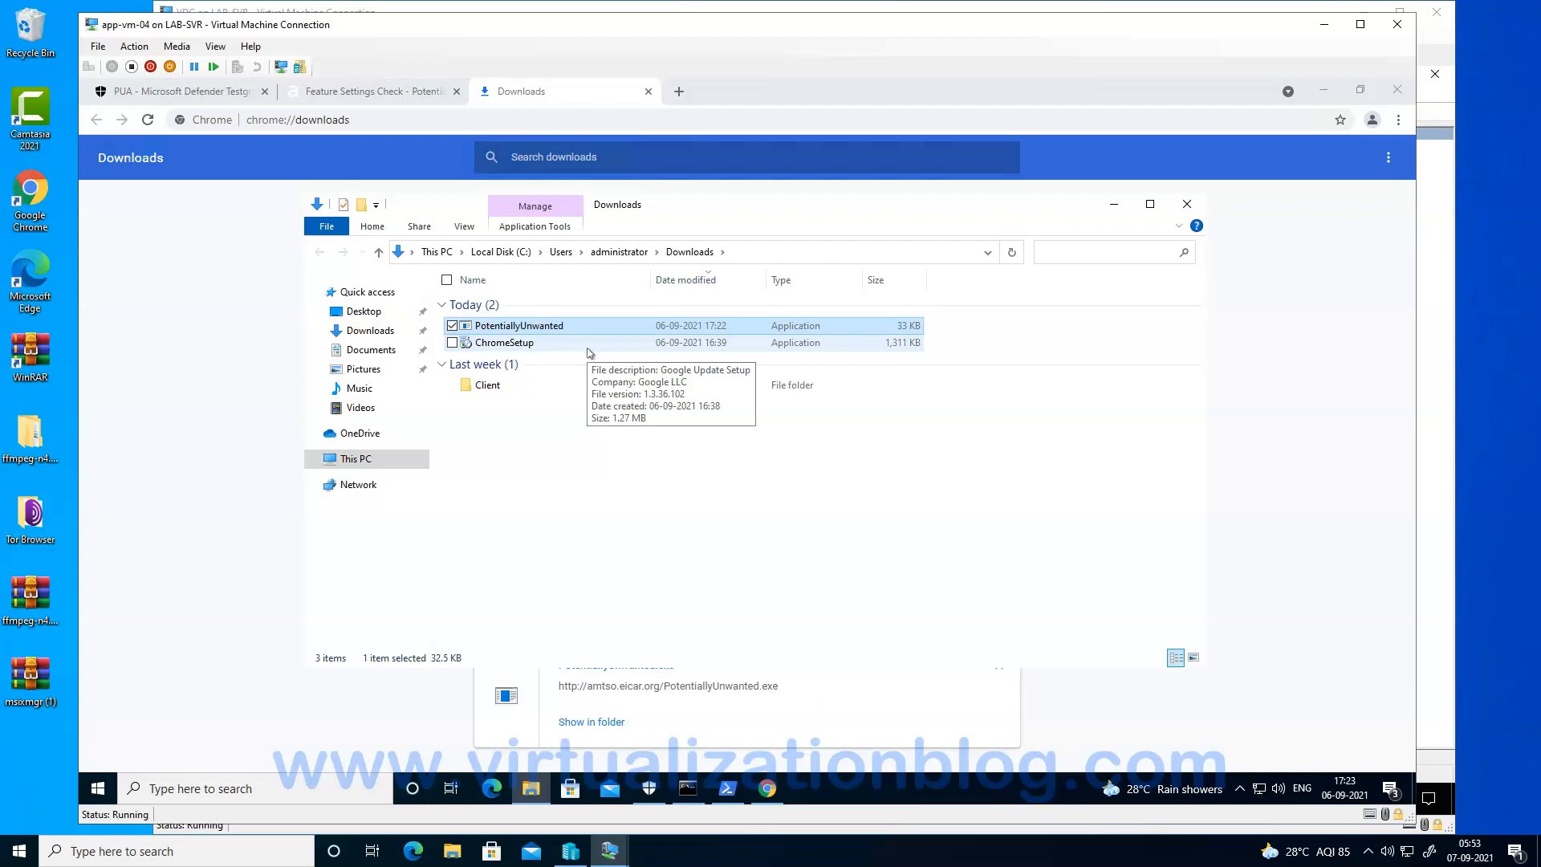
Check the protection history under Virus & threat protection in Windows Security, and minimize the window.
click(650, 787)
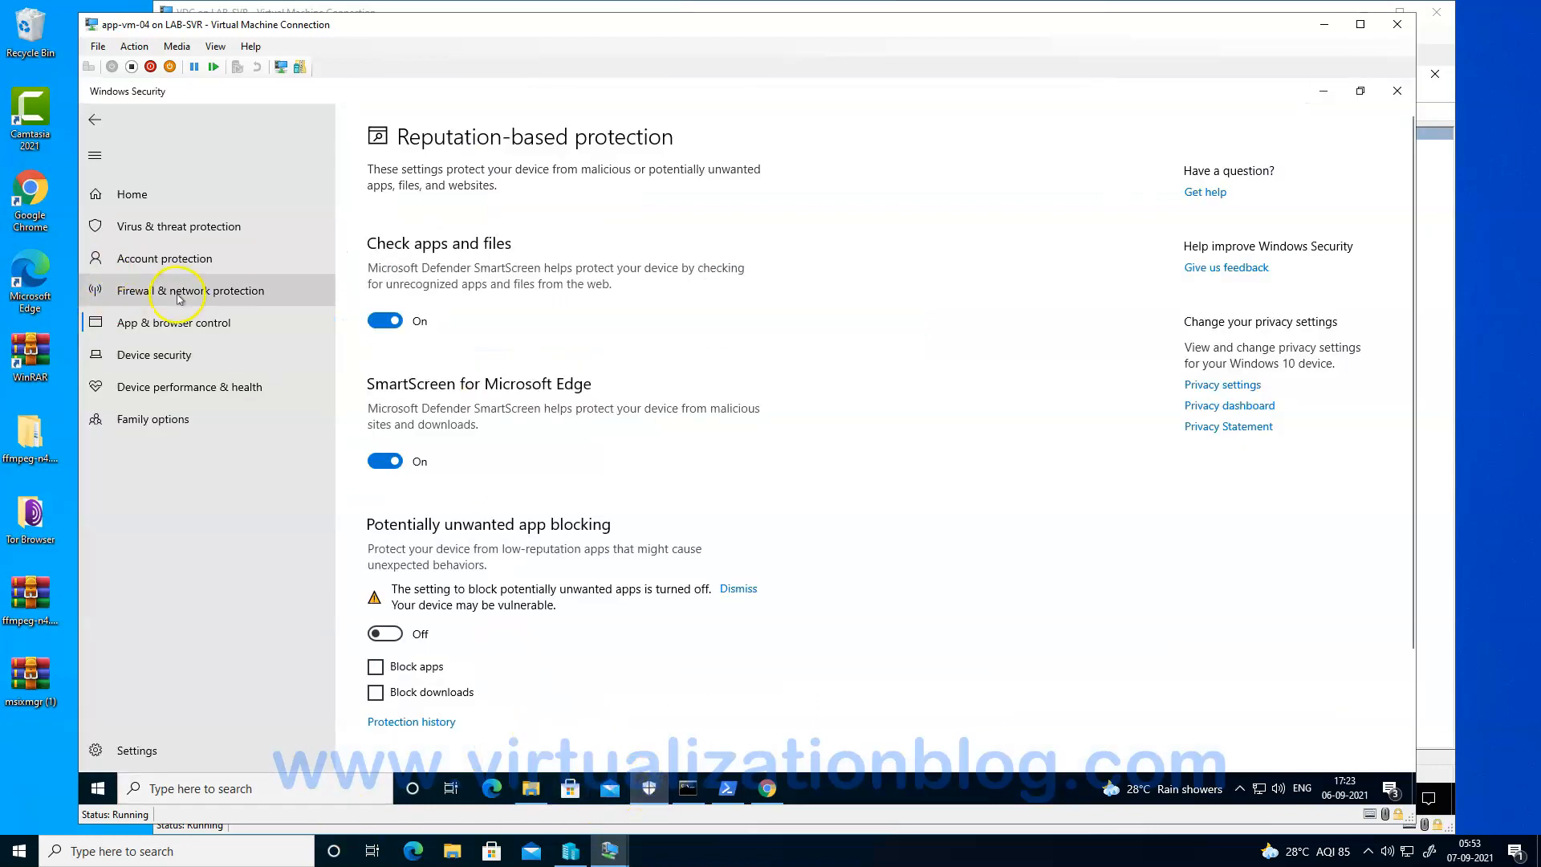
click(172, 227)
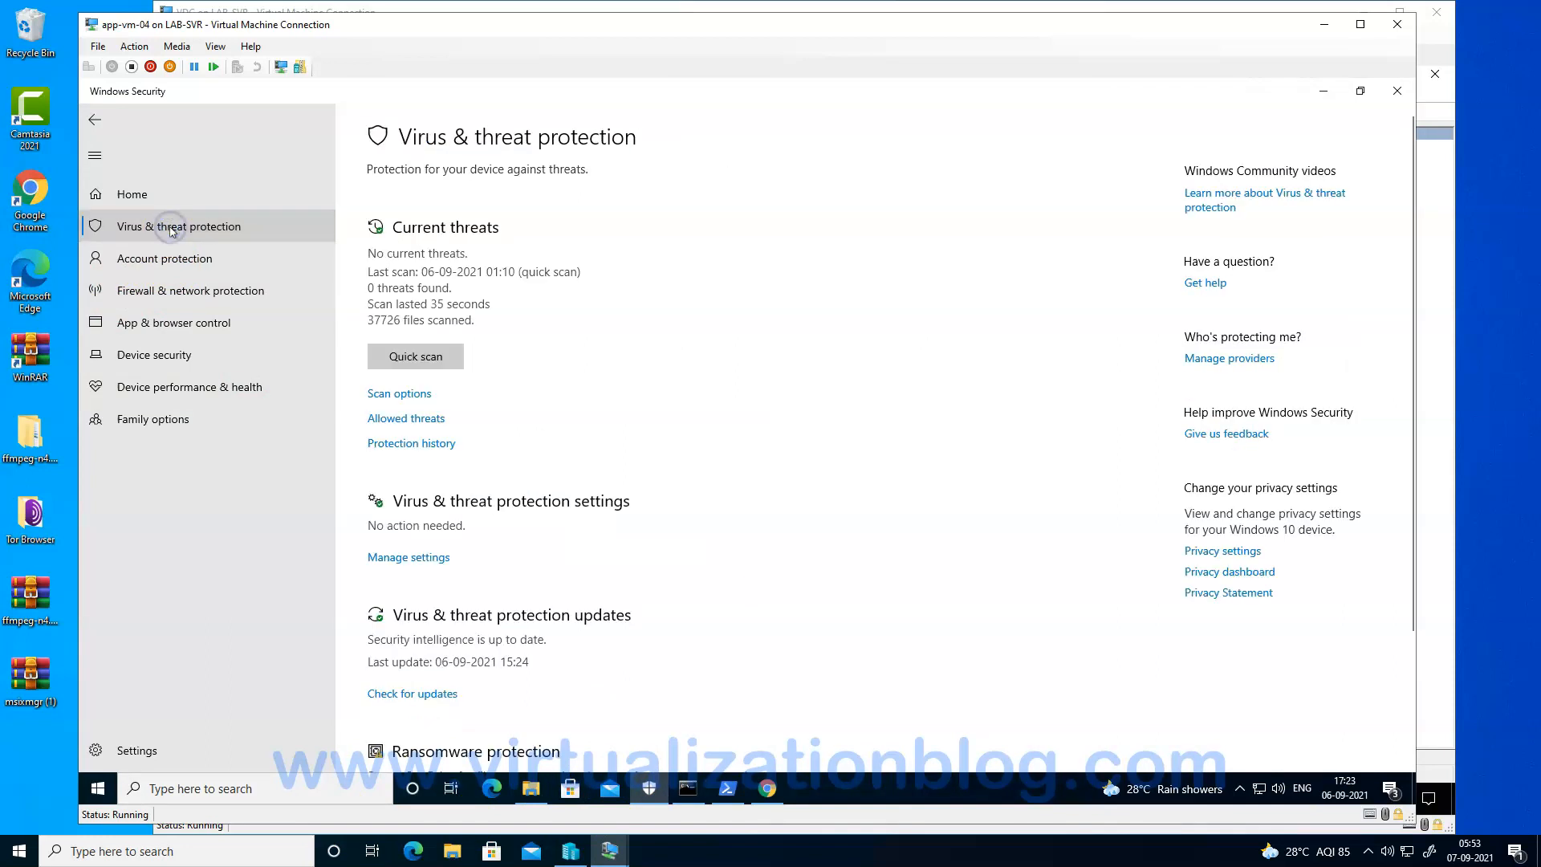
click(406, 443)
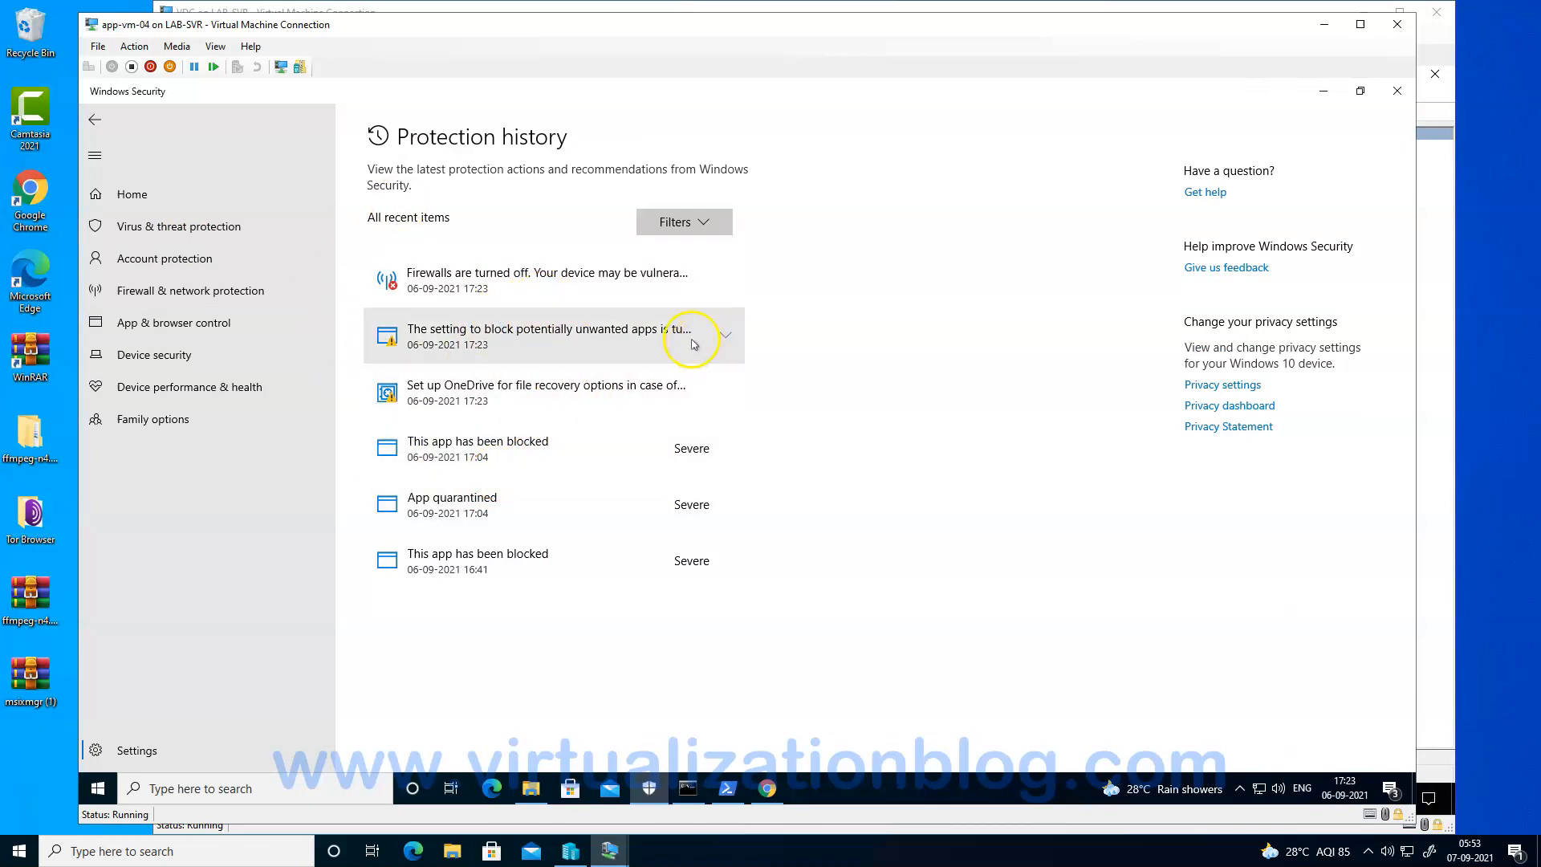
click(1330, 97)
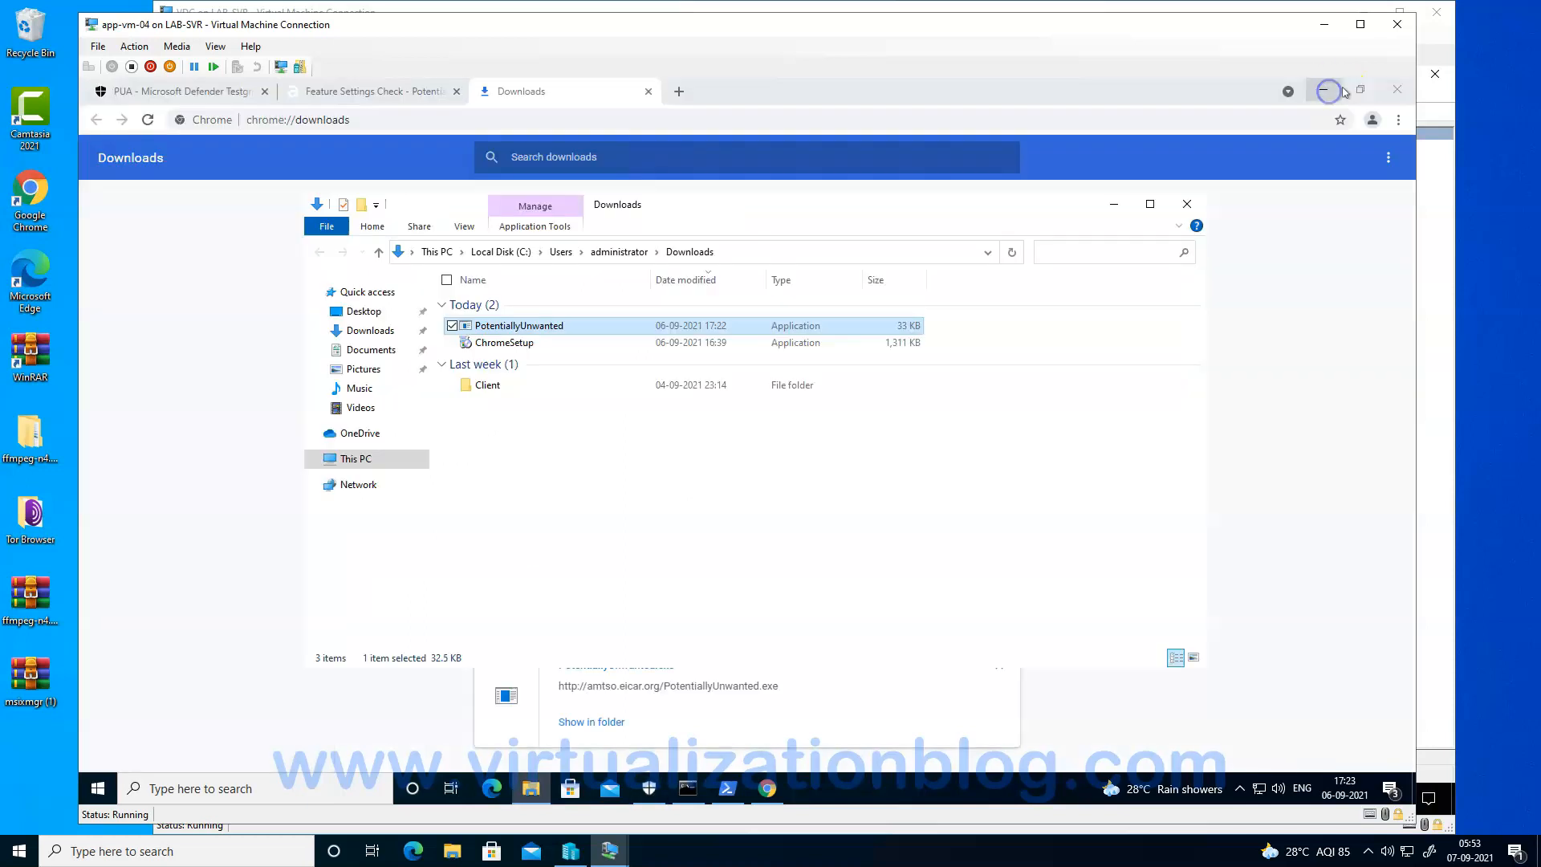
Delete the PotentiallyUnwanted application from the Downloads folder.
click(546, 321)
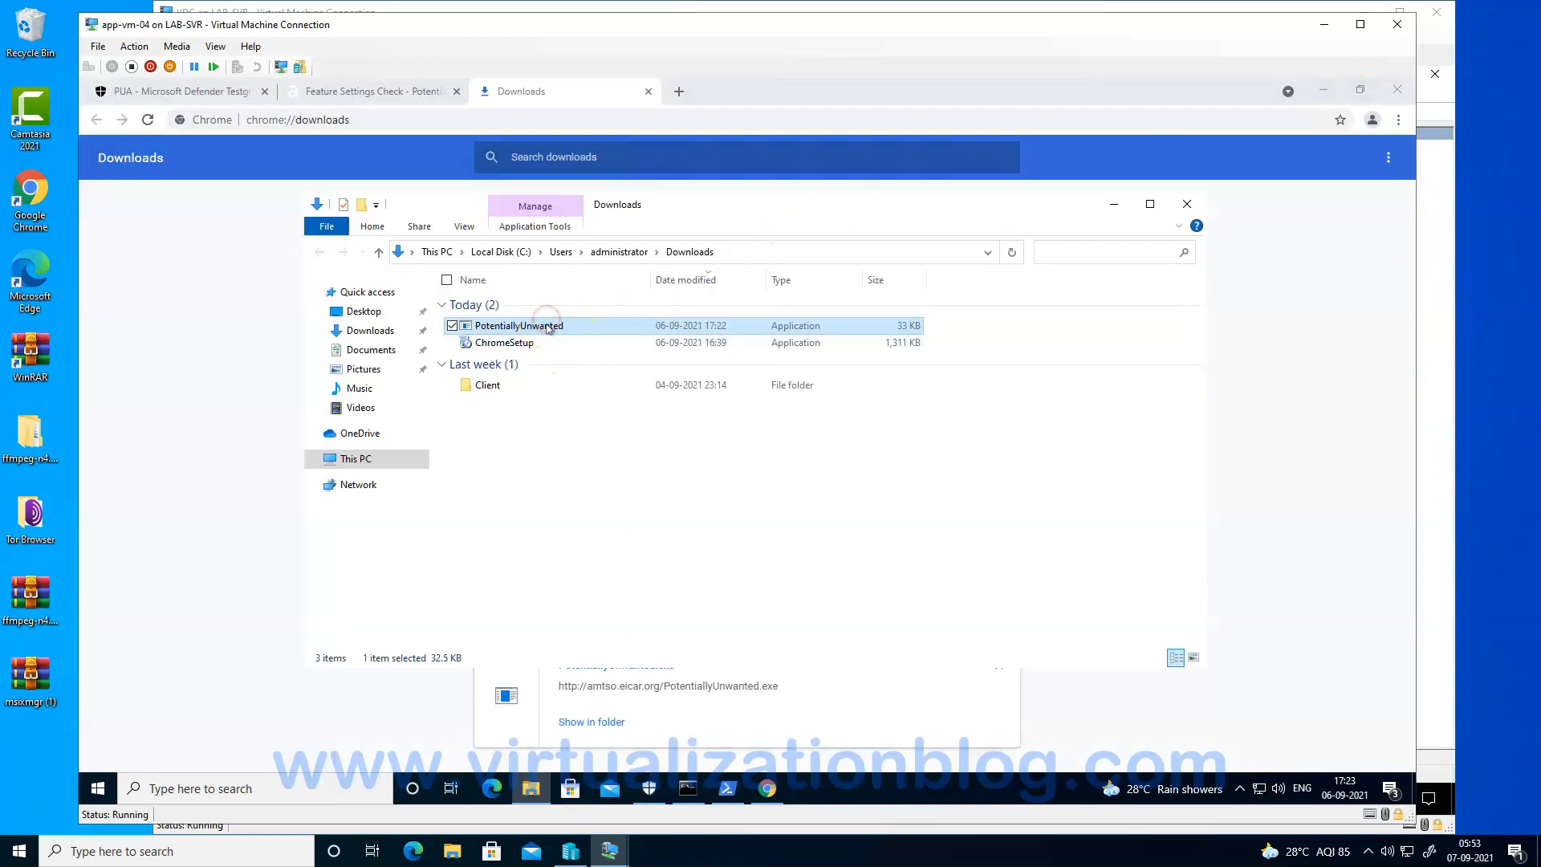
right_click(546, 325)
click(434, 604)
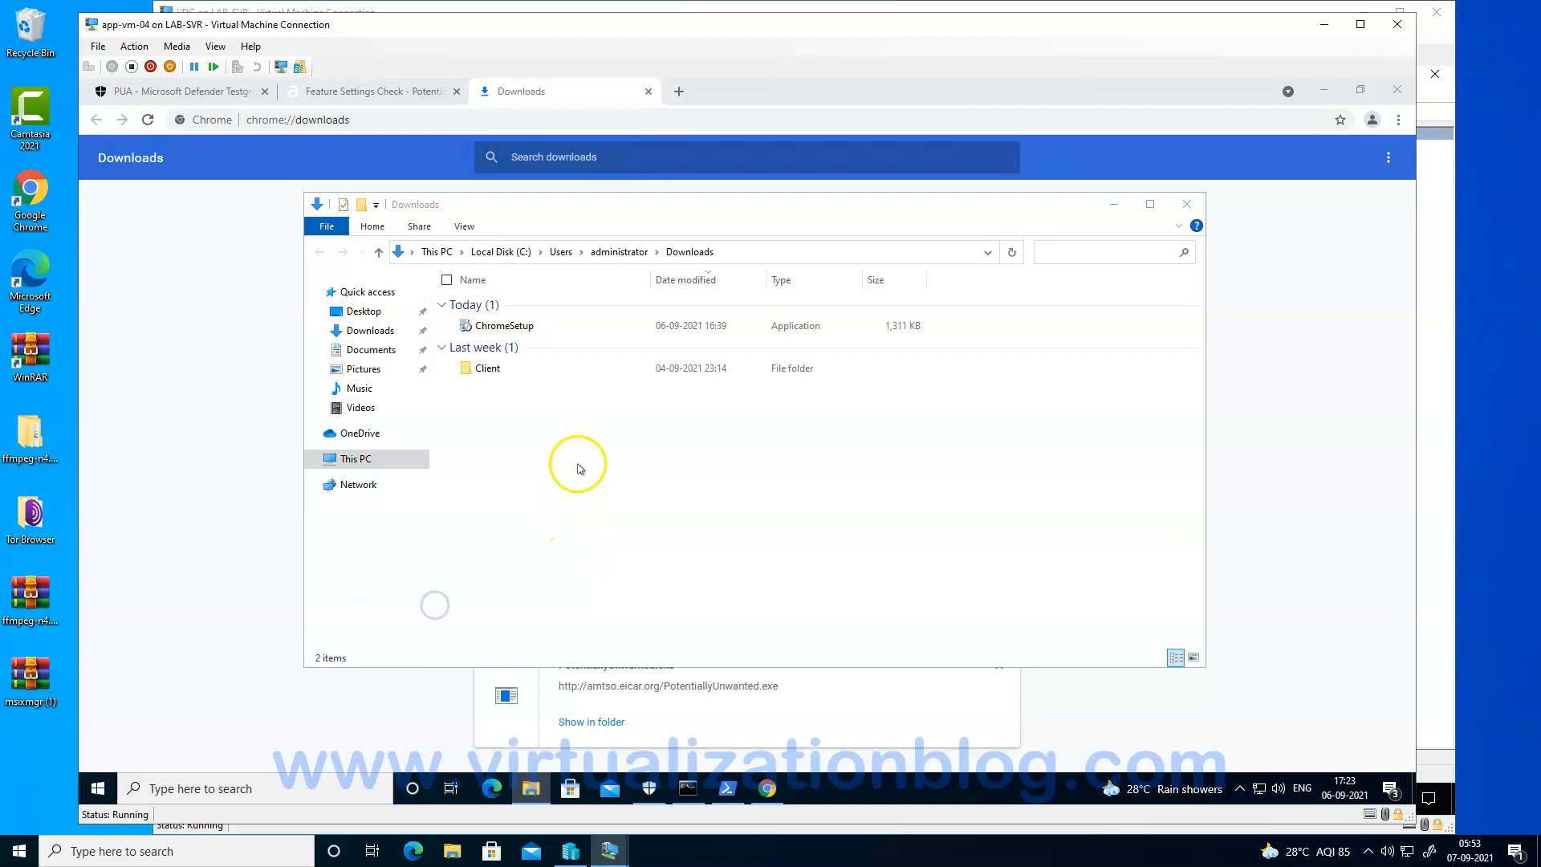
Switch to Windows PowerShell and run Set-MpPreference -PUAProtection Enabled, reusing the previous command.
click(725, 795)
click(1111, 476)
key(Up)
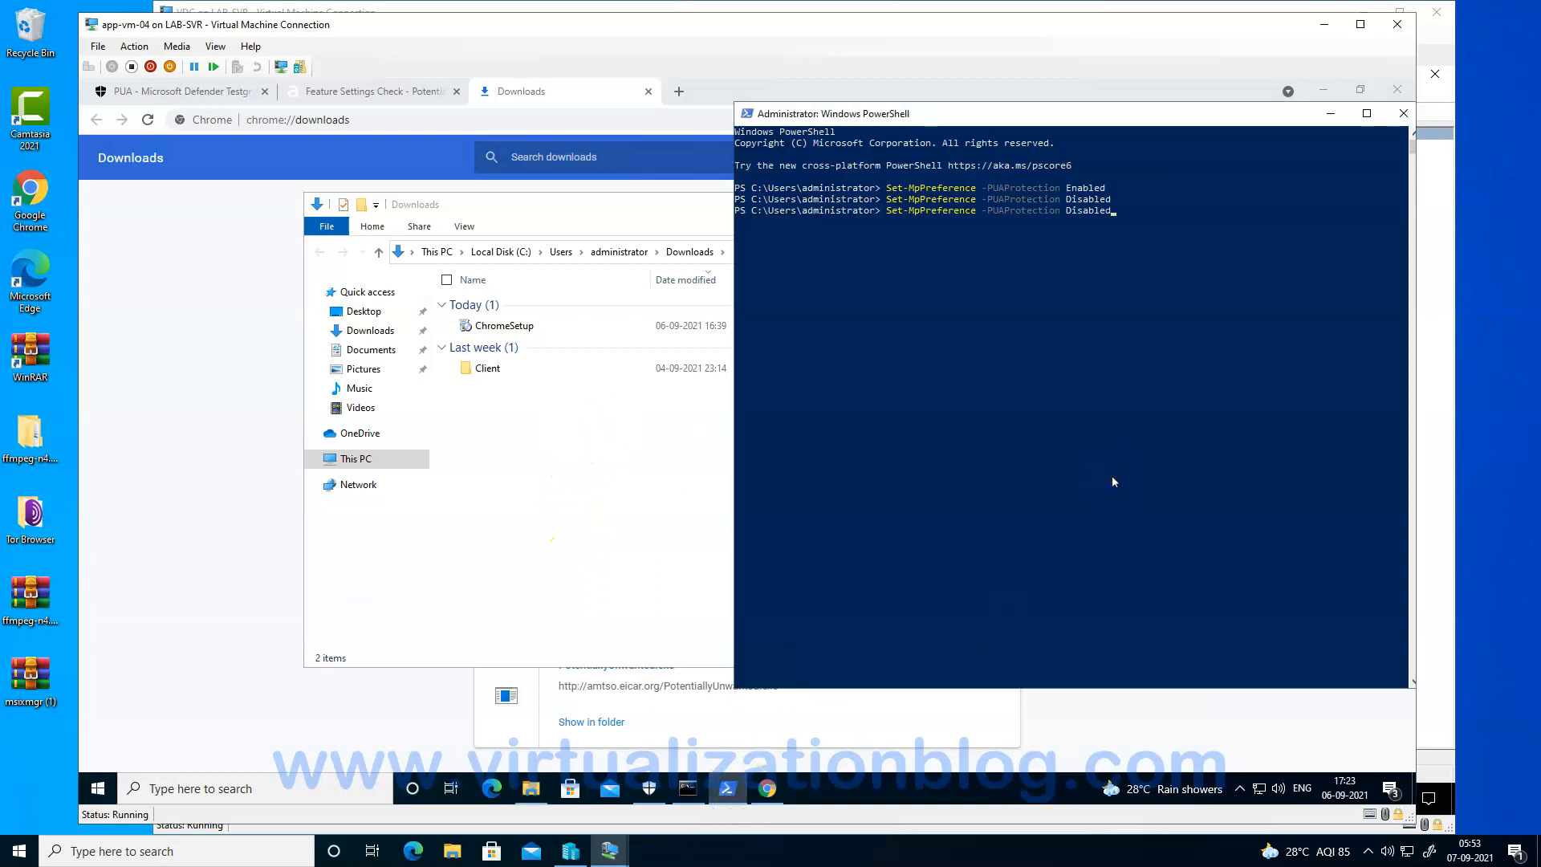
key(Return)
Check the potentially unwanted app blocking options in Windows Security's reputation-based protection settings, and minimize the window.
click(648, 789)
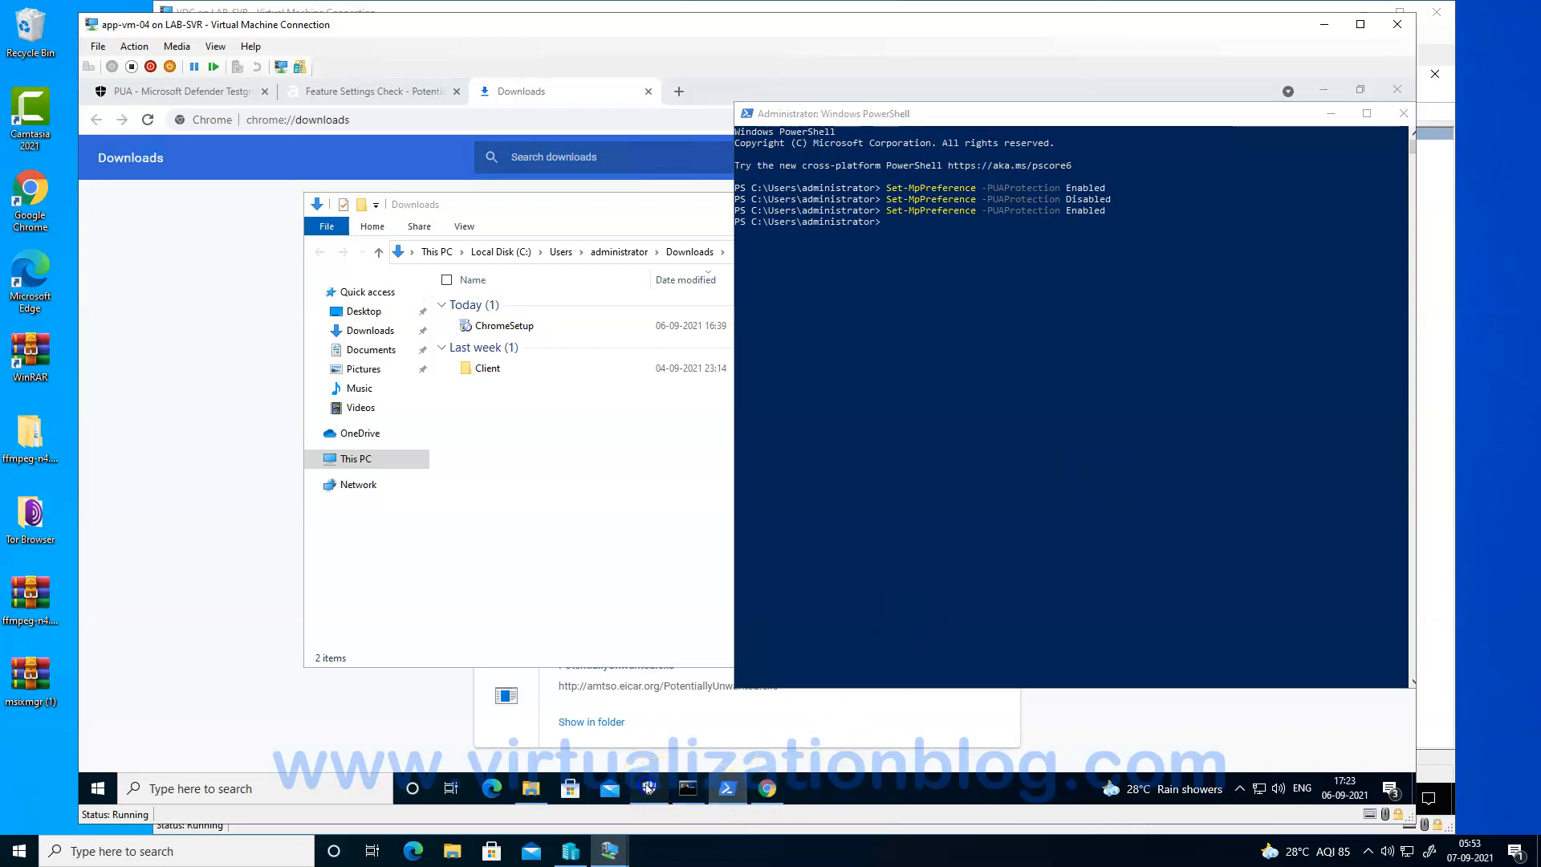
click(122, 321)
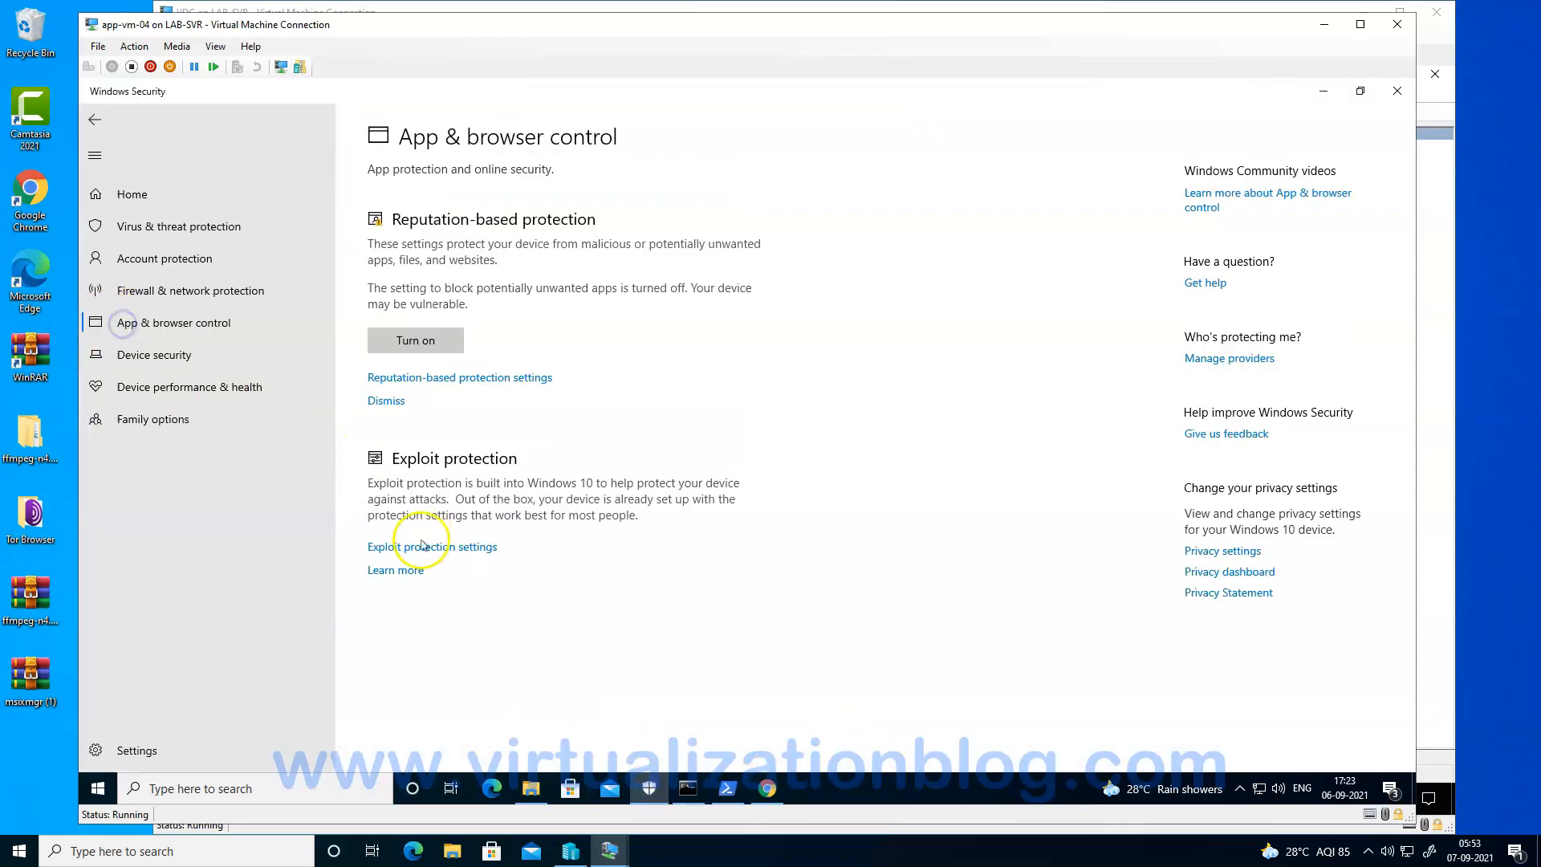
click(414, 379)
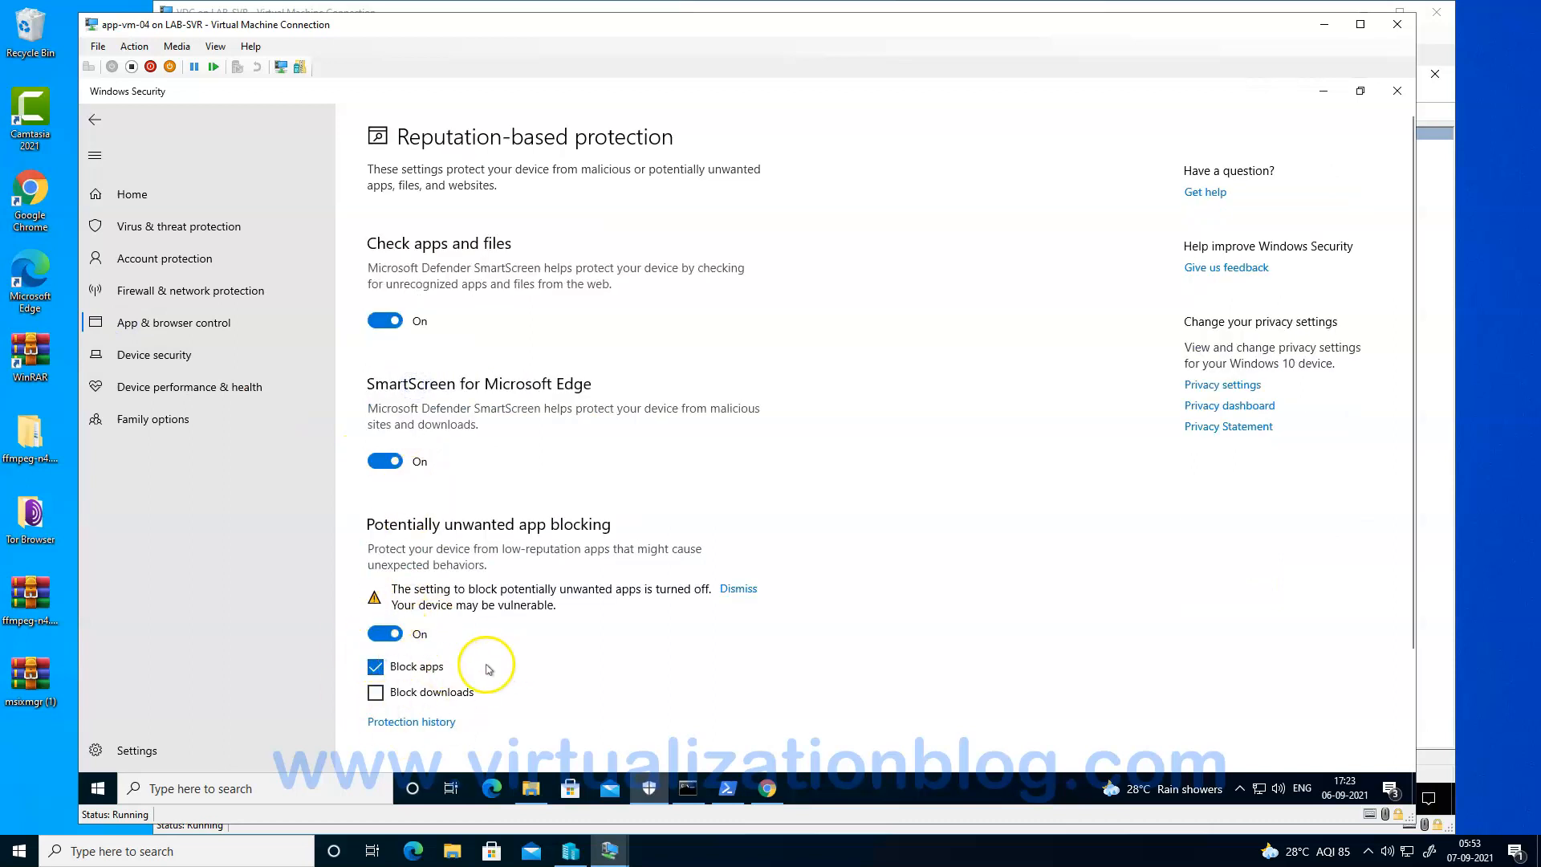
click(1323, 91)
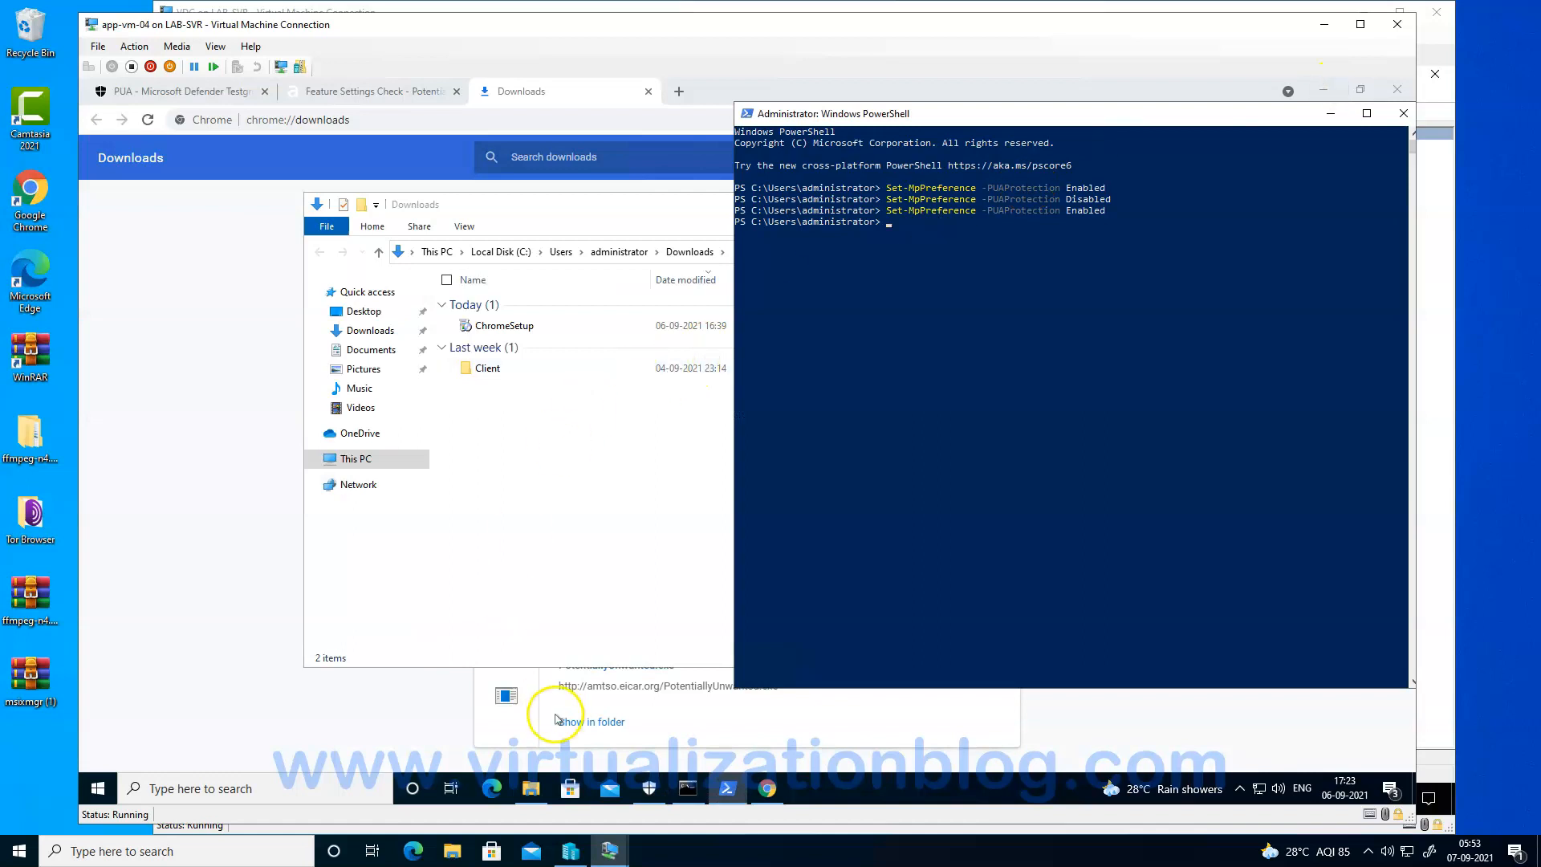
Return to the AMTSO page in Chrome, save PotentiallyUnwanted.exe again from the Launch the Test link, and keep the flagged download.
click(407, 720)
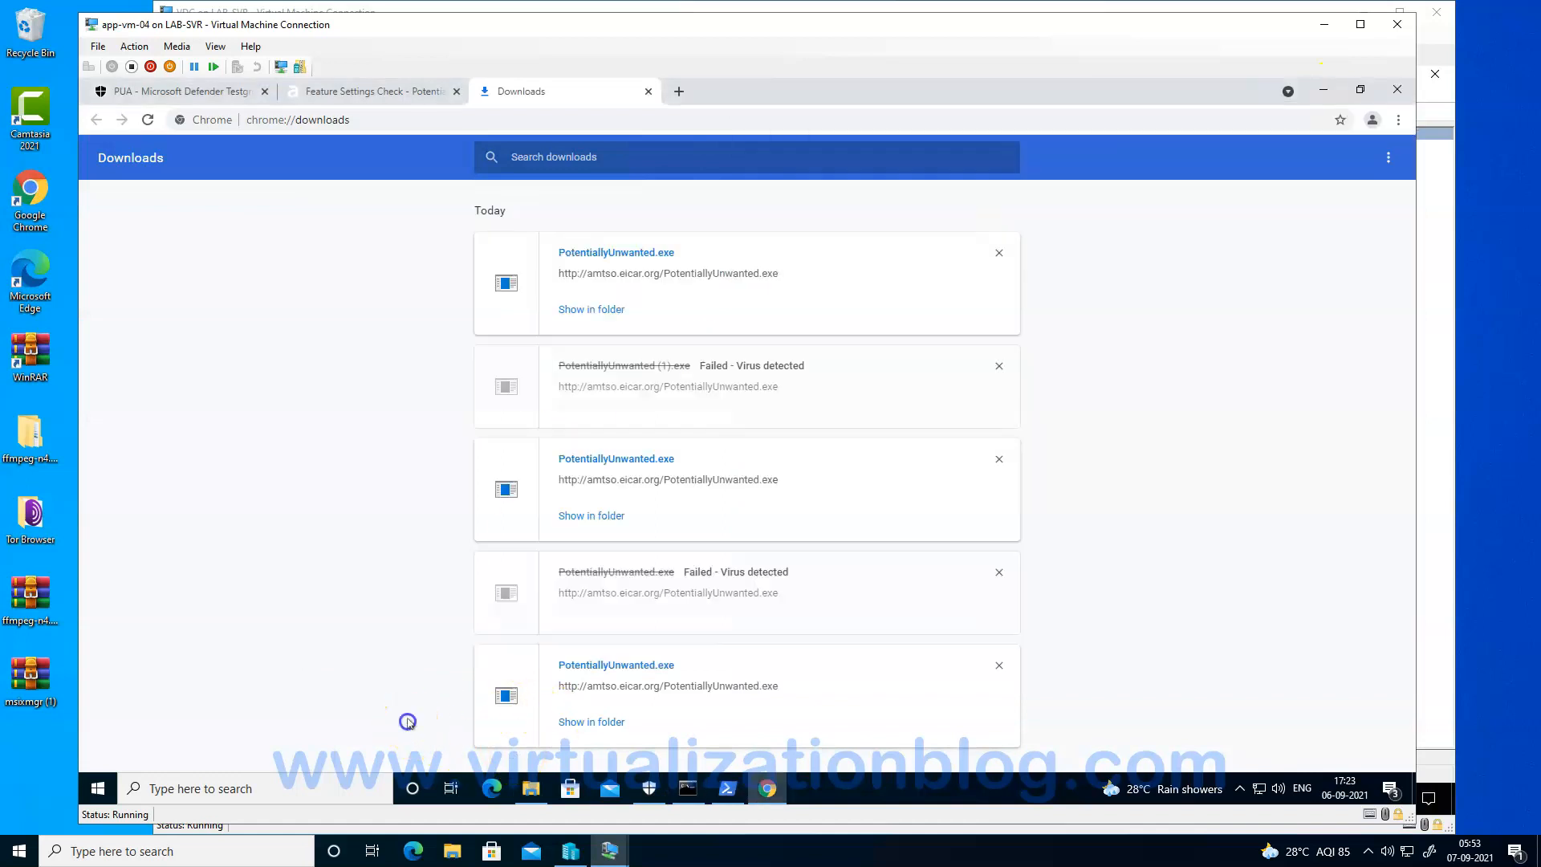
click(307, 93)
right_click(735, 577)
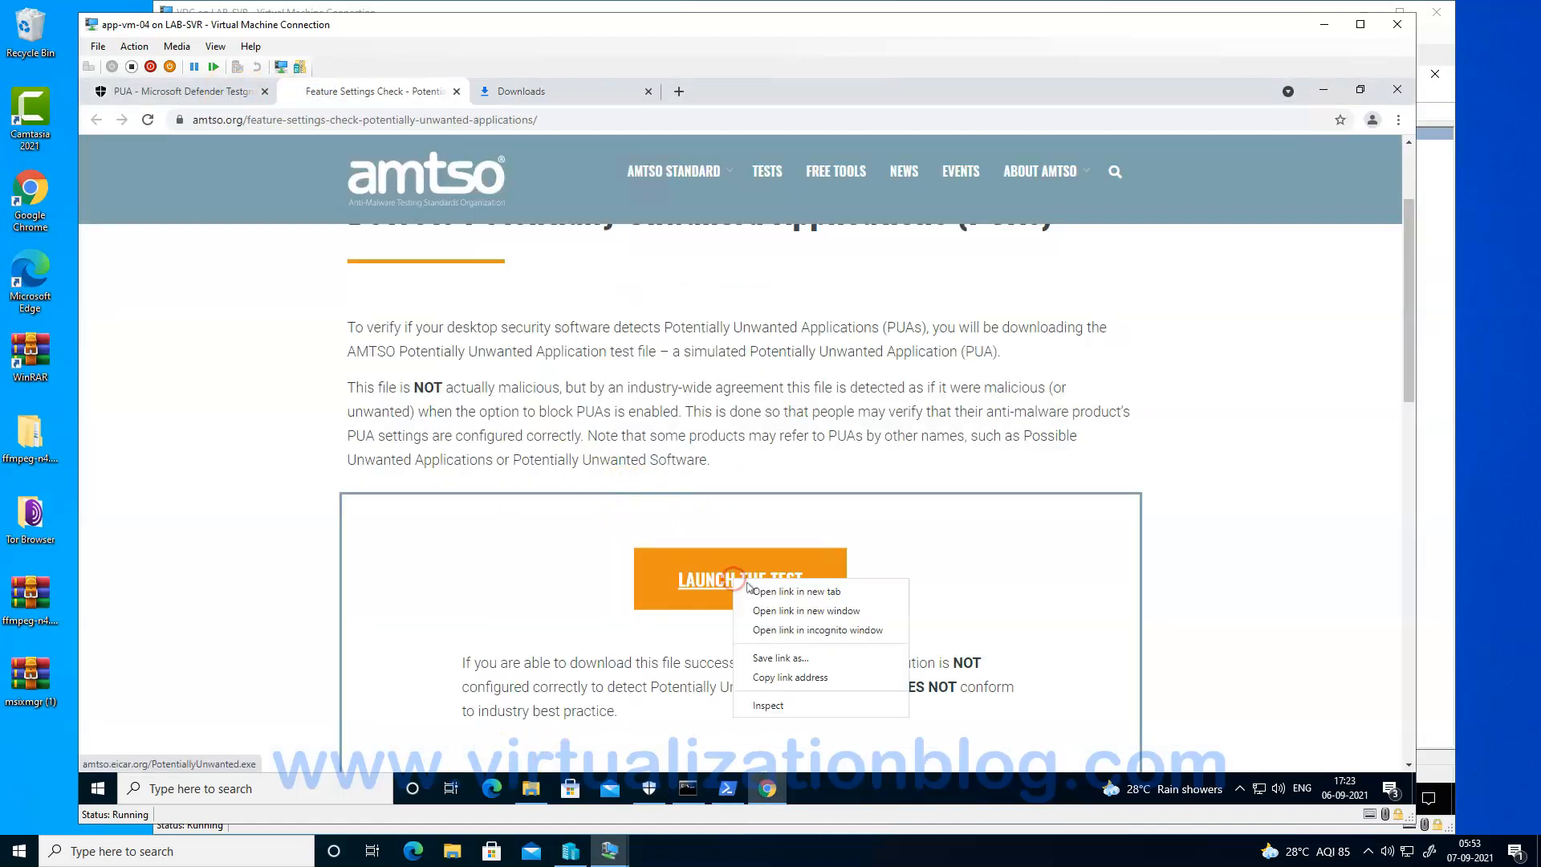
click(791, 676)
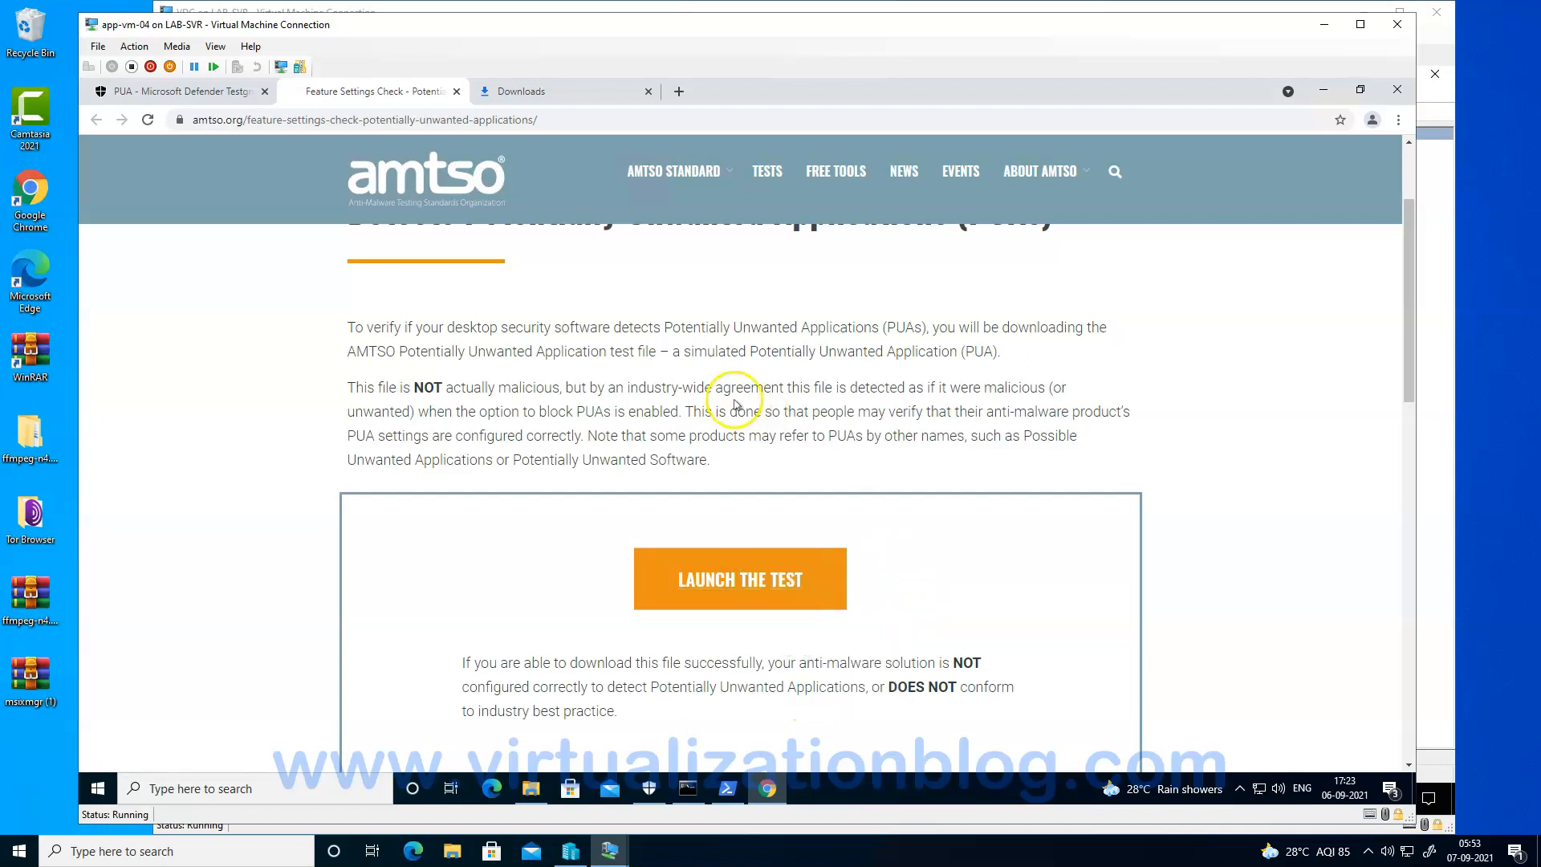
click(491, 436)
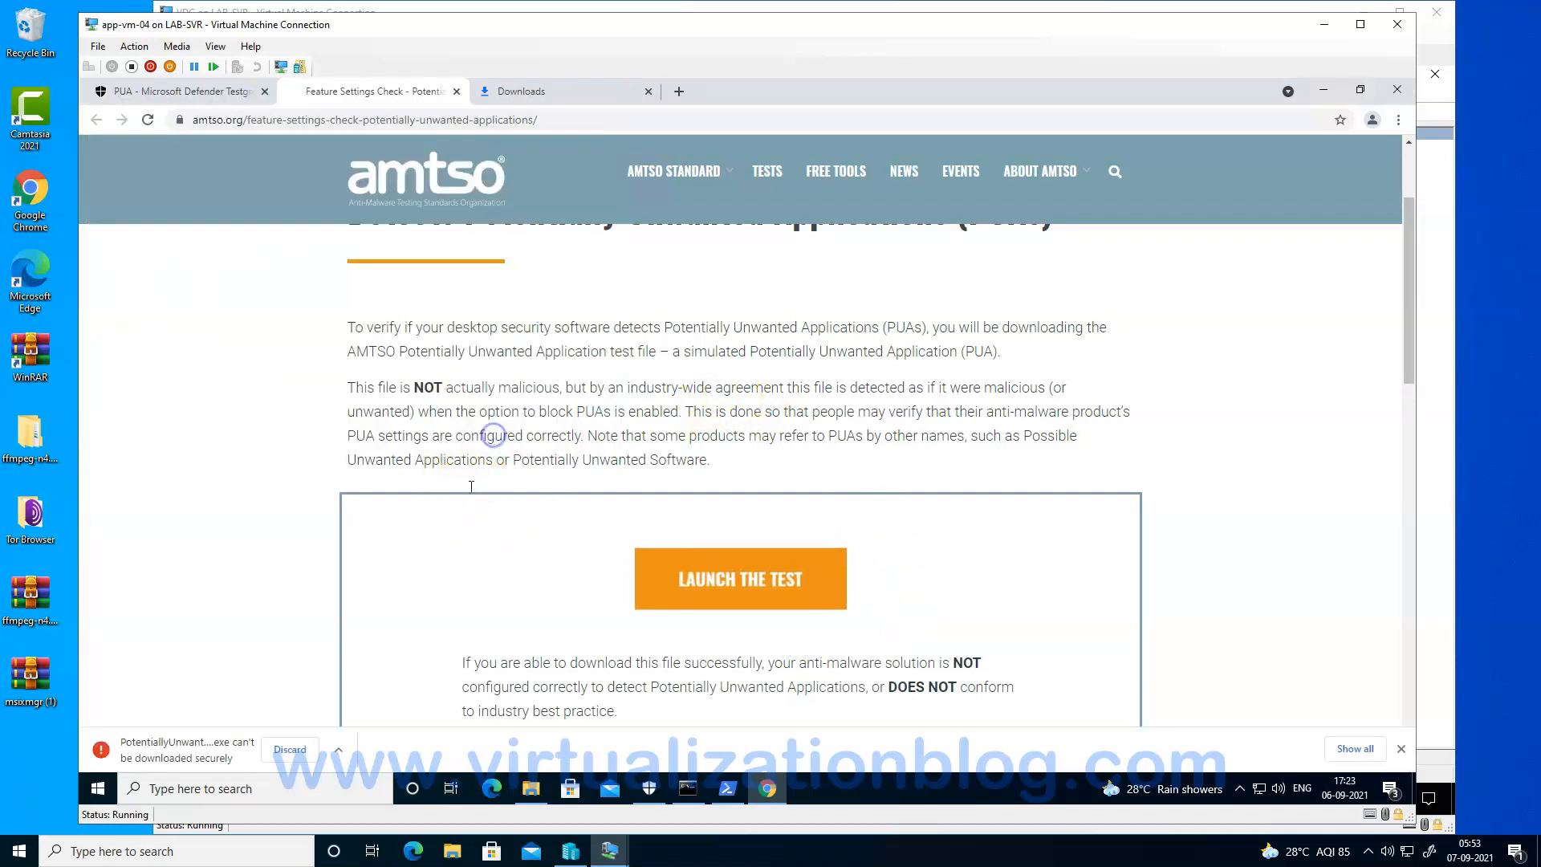
click(339, 754)
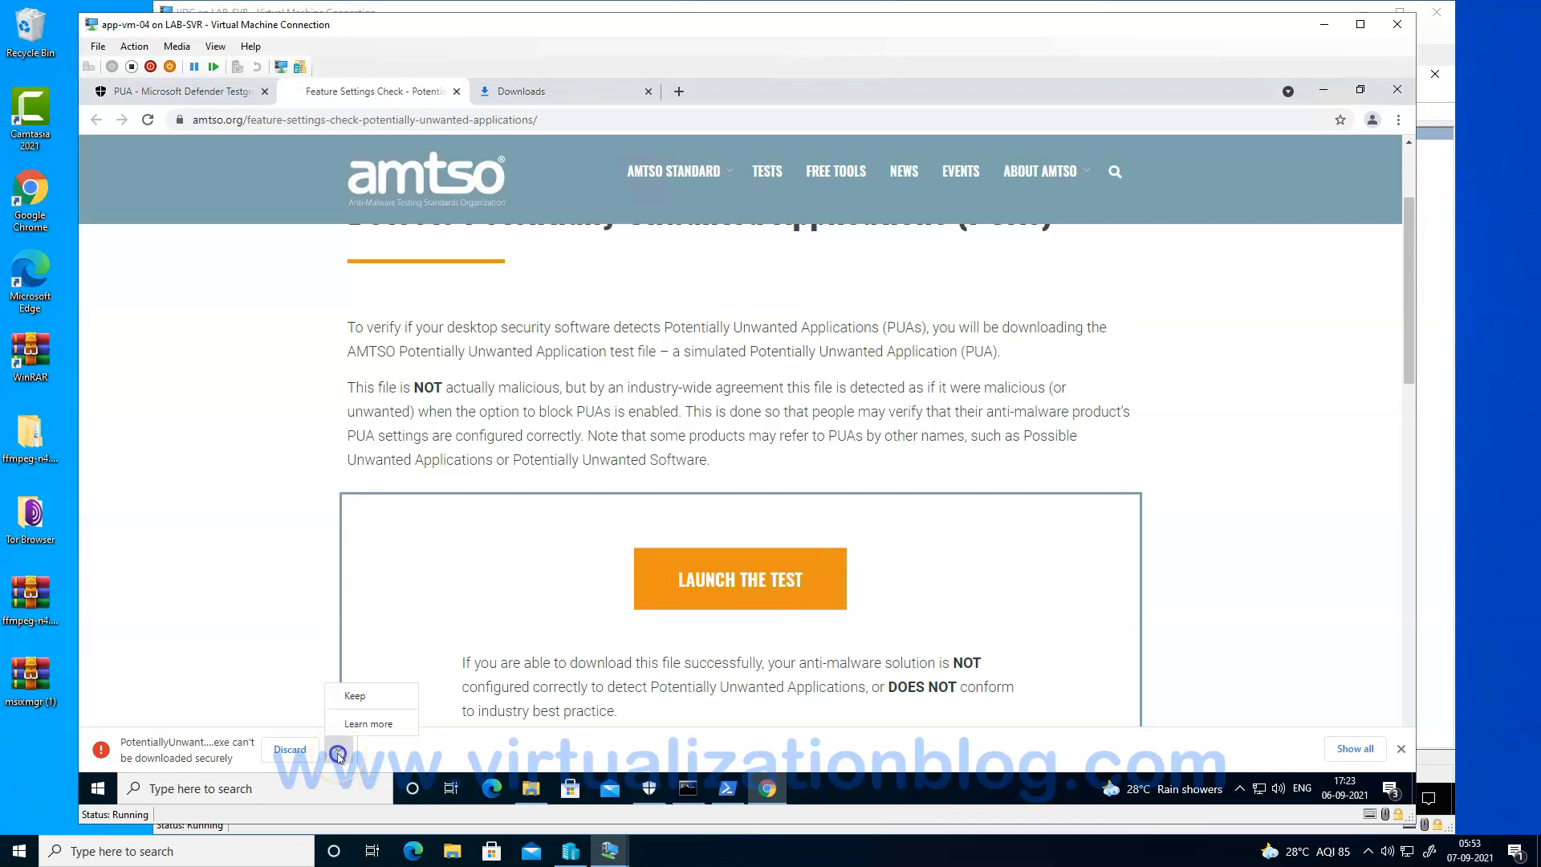
click(354, 695)
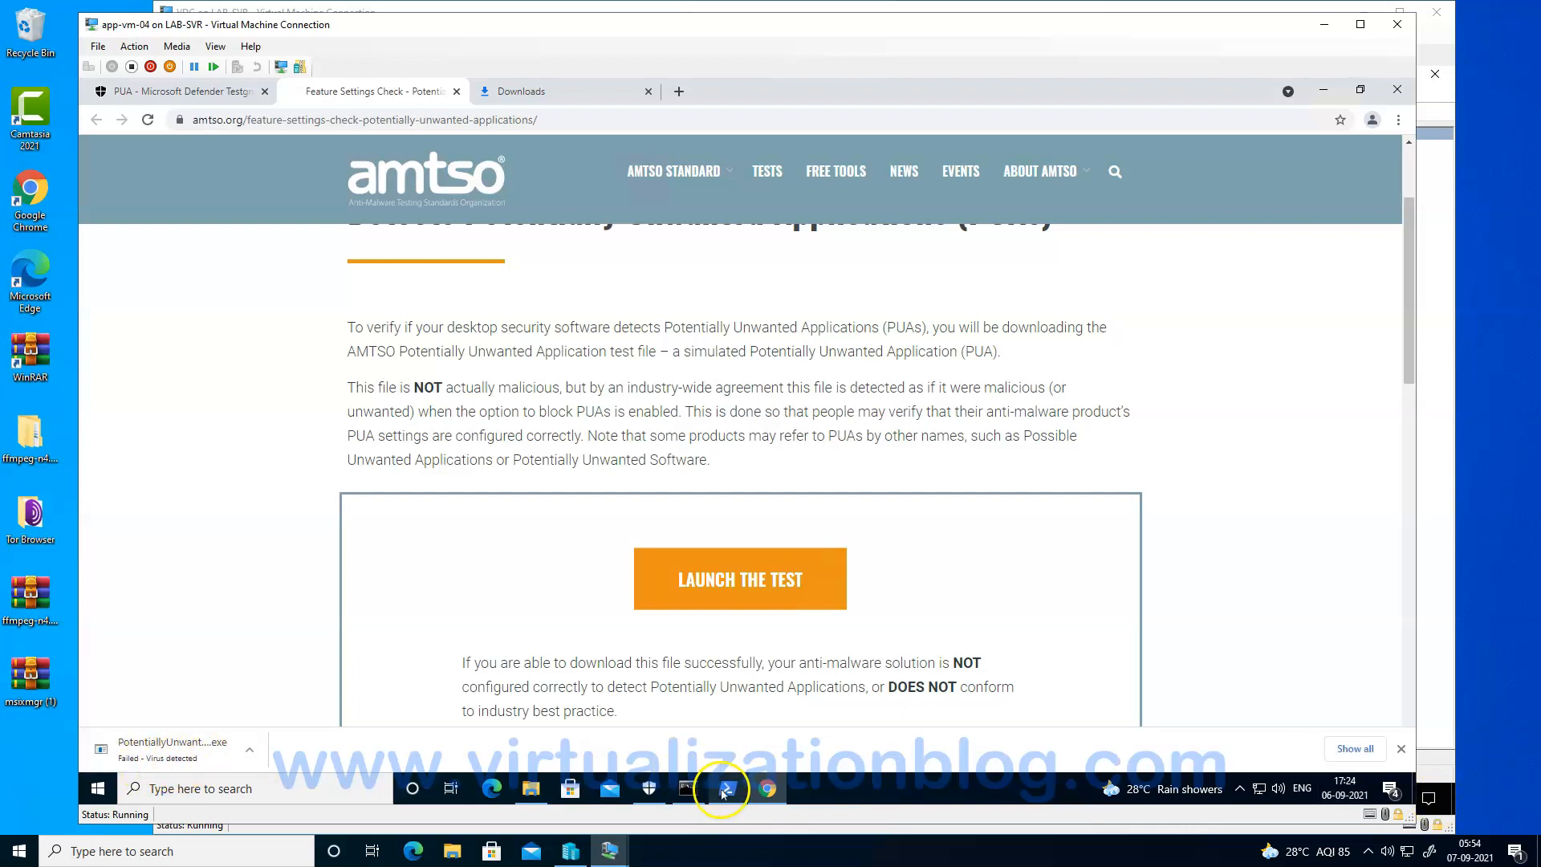
Expand the newest blocked app entry in Windows Security's protection history and highlight its Details text.
click(649, 788)
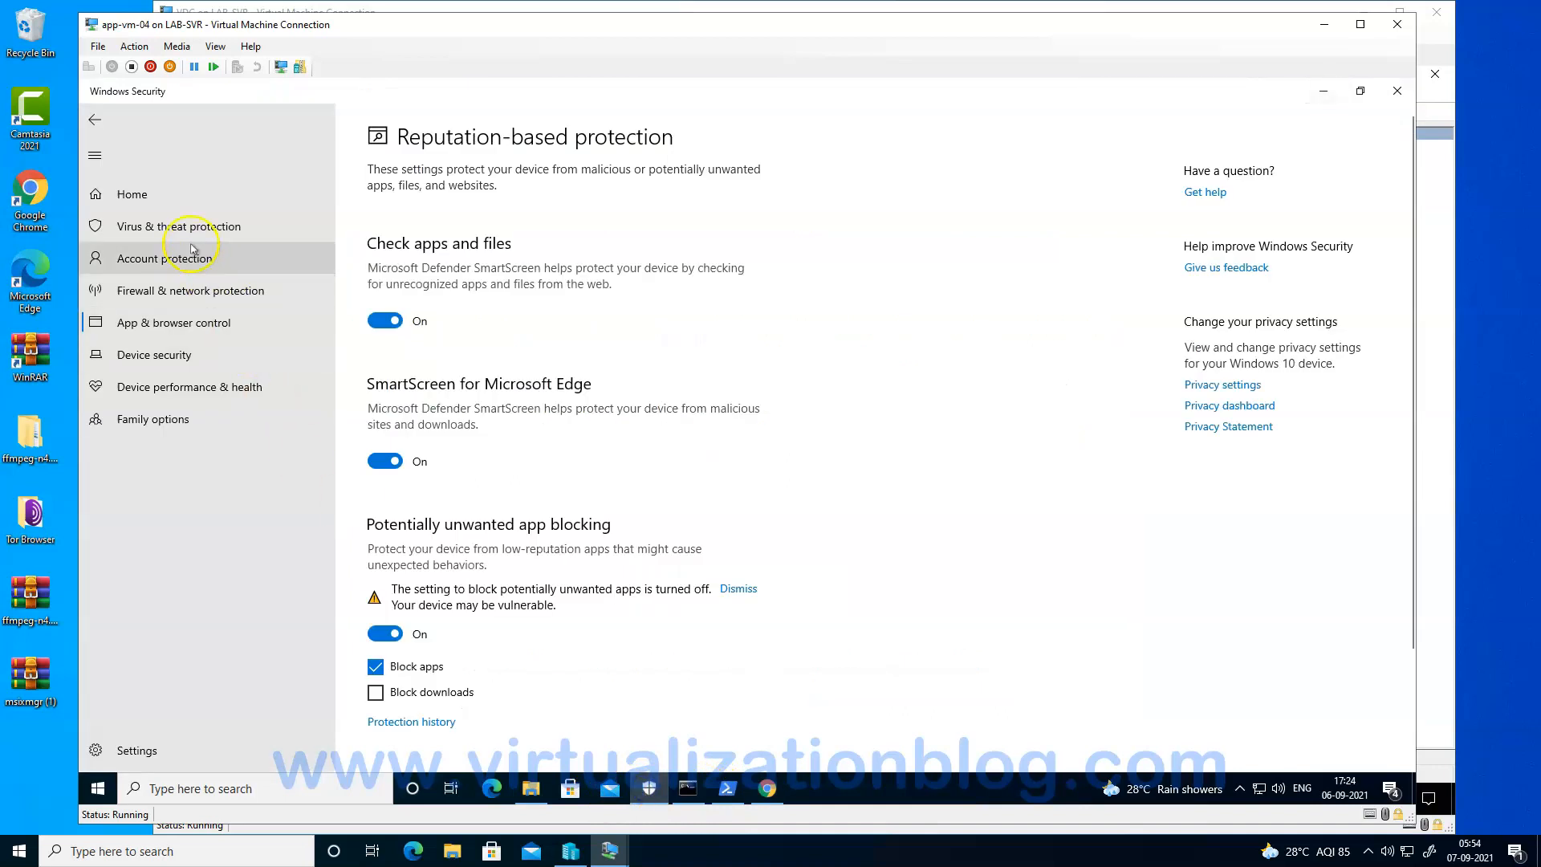
click(186, 232)
click(414, 445)
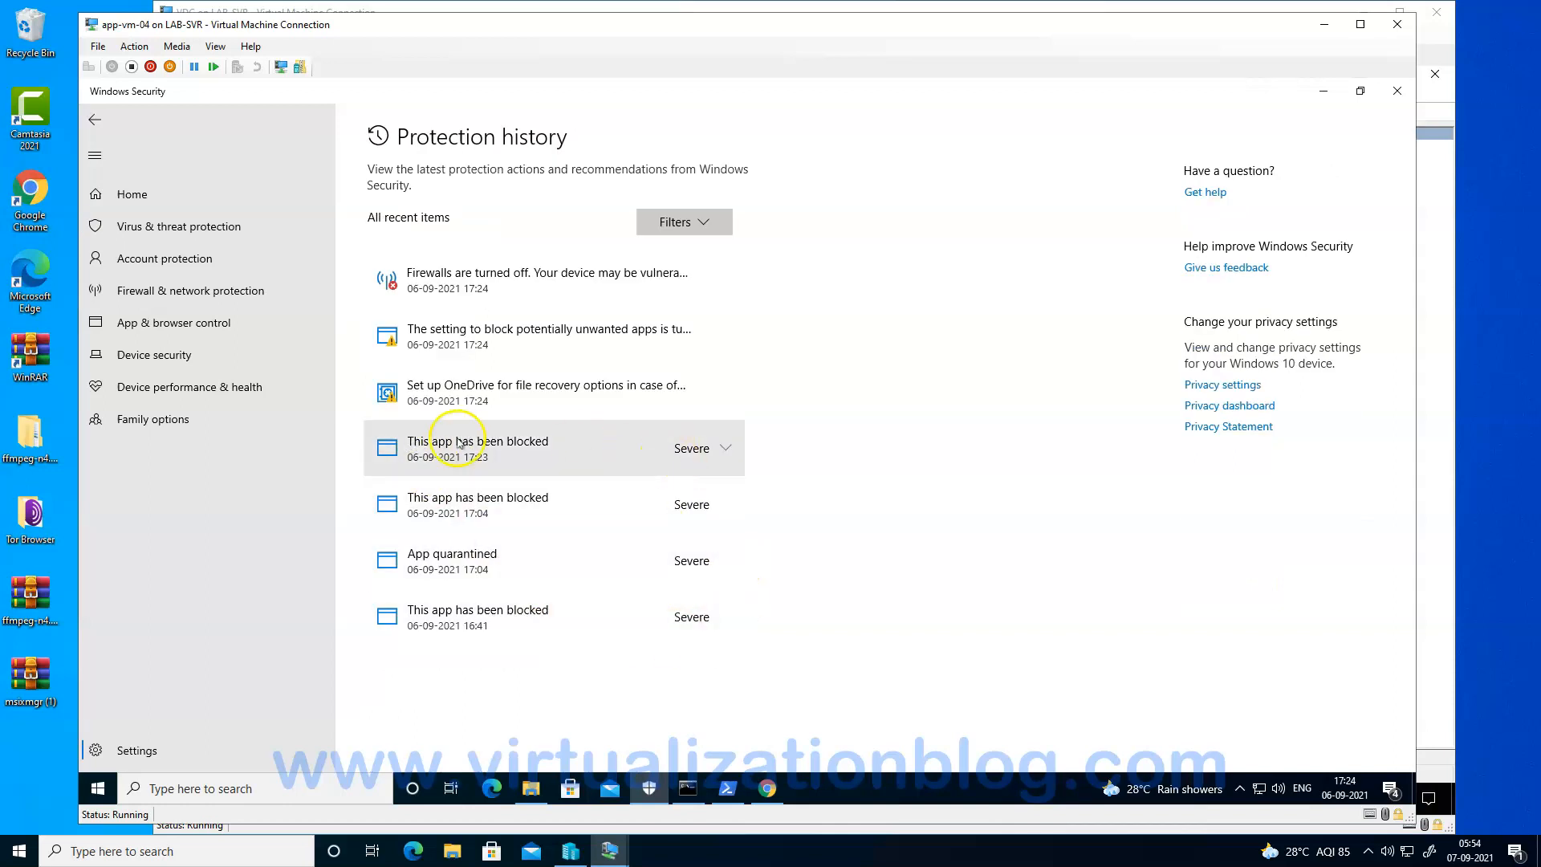
click(720, 447)
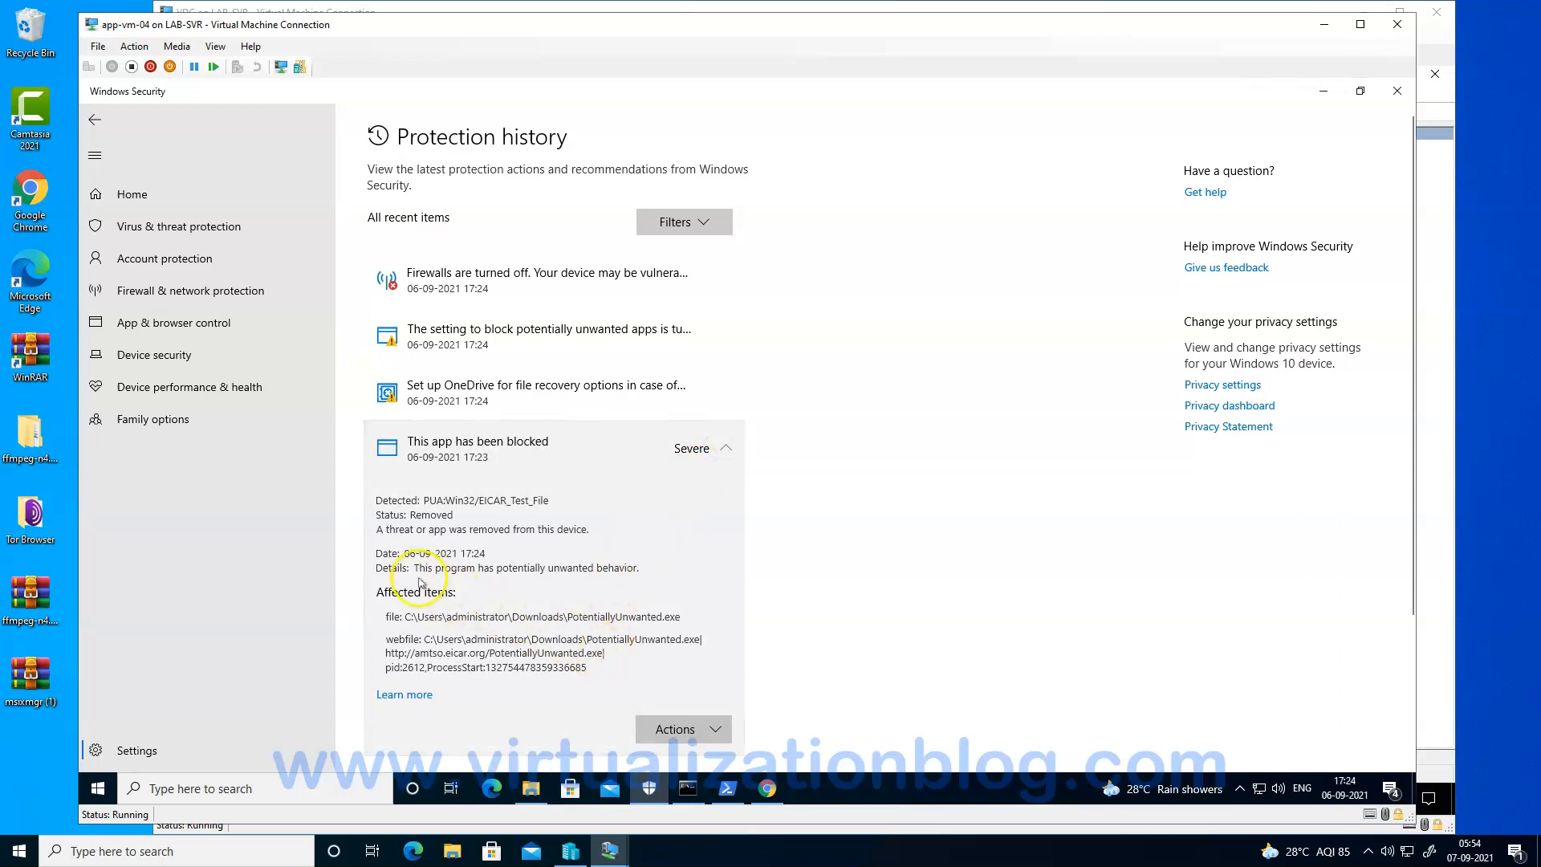
drag(425, 570, 633, 567)
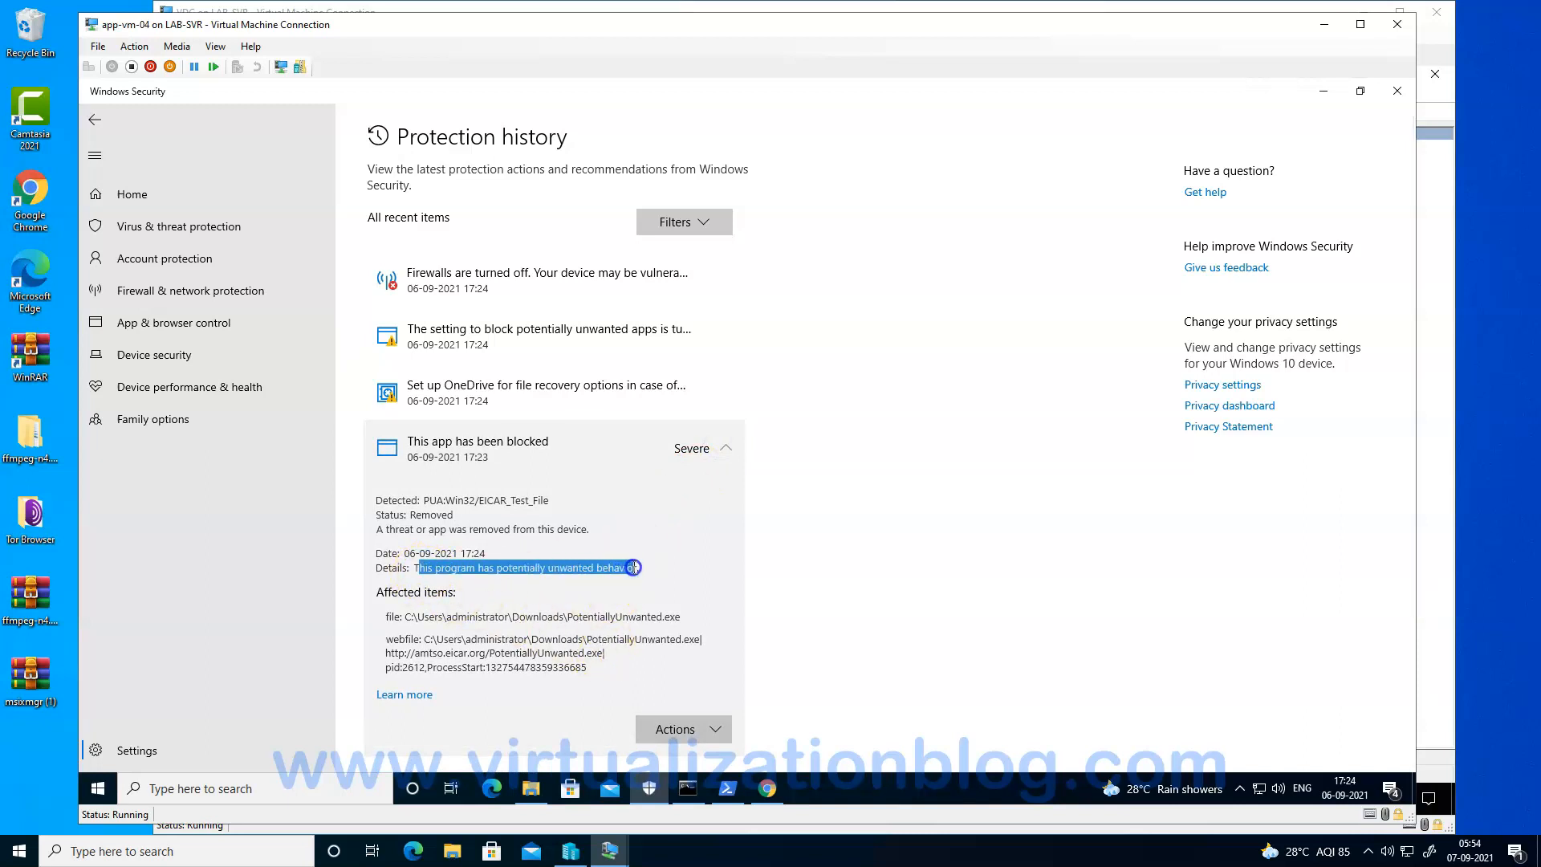